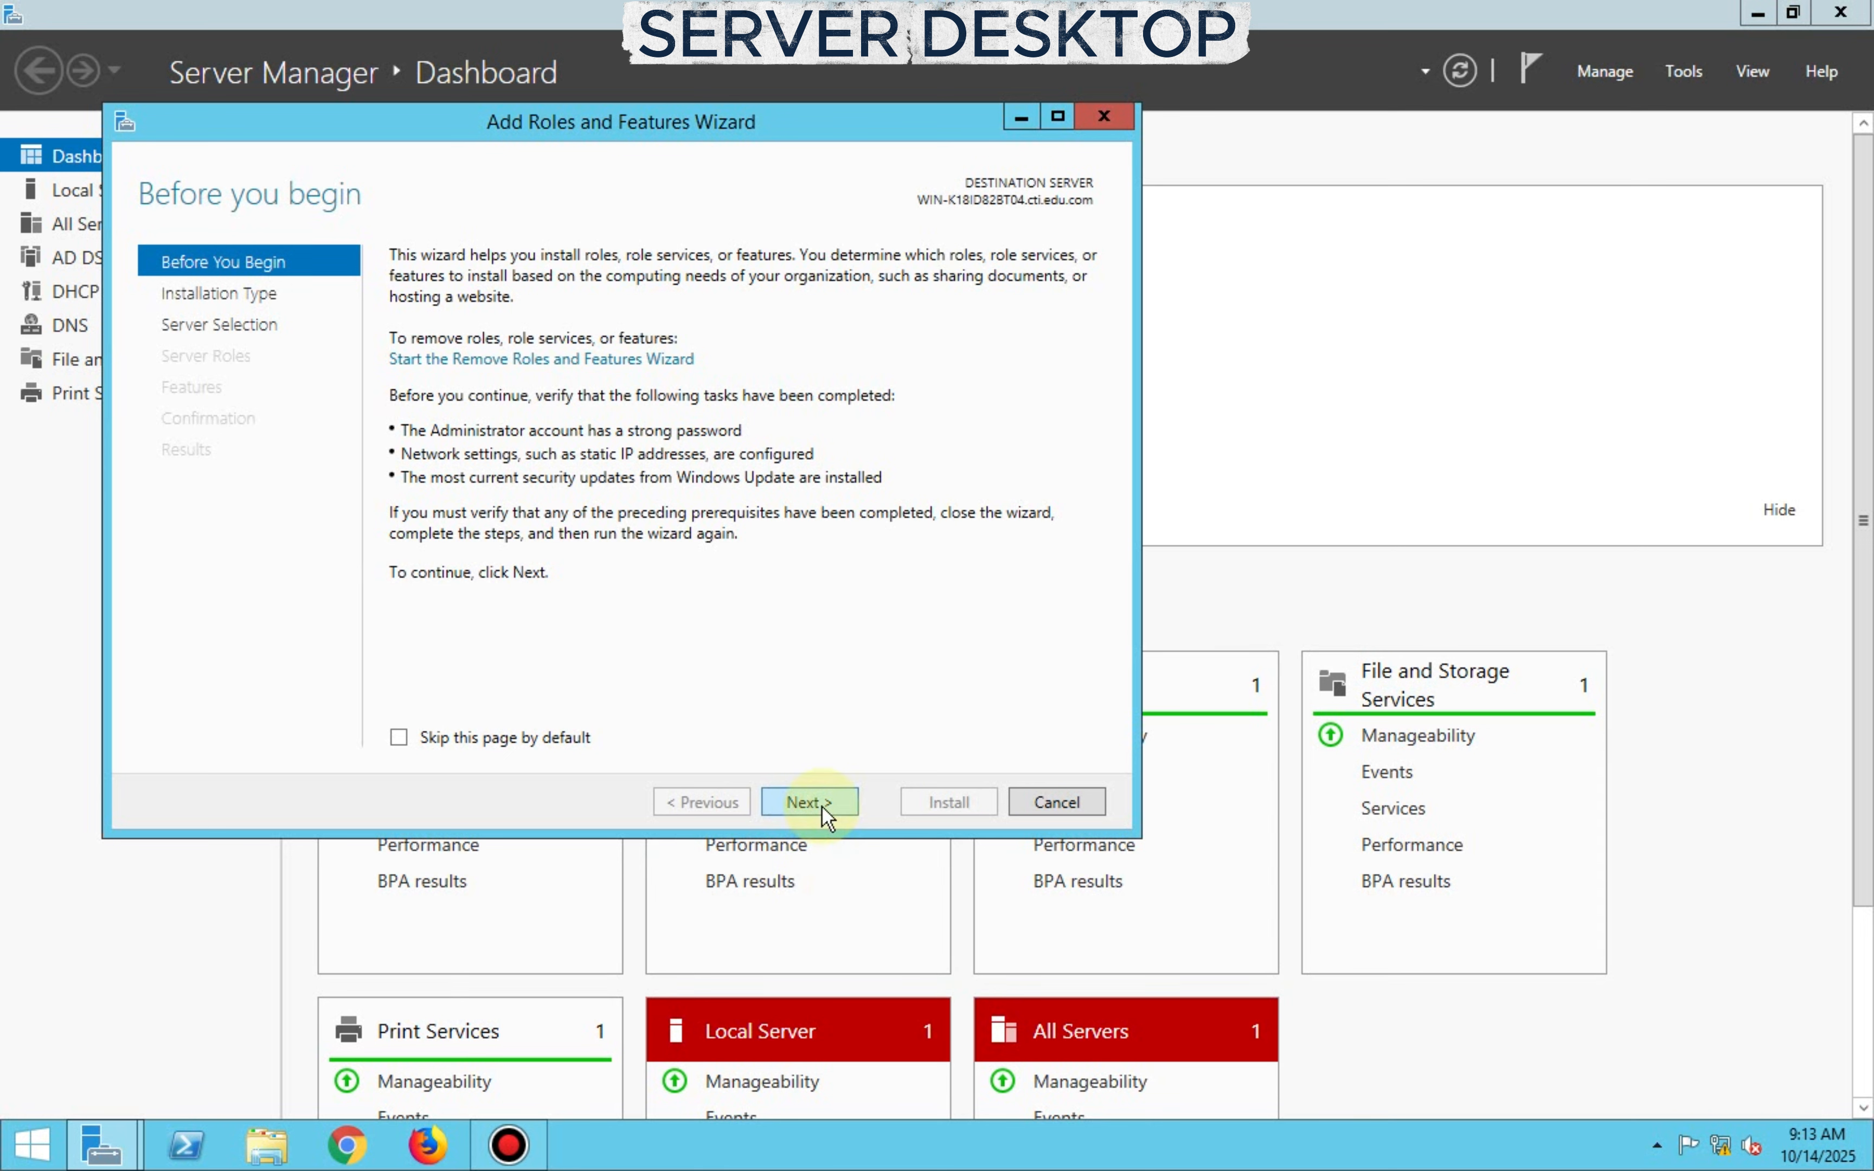
Set up a role-based or feature-based installation on the 192.168.100.10 server from the server pool
left_click(821, 806)
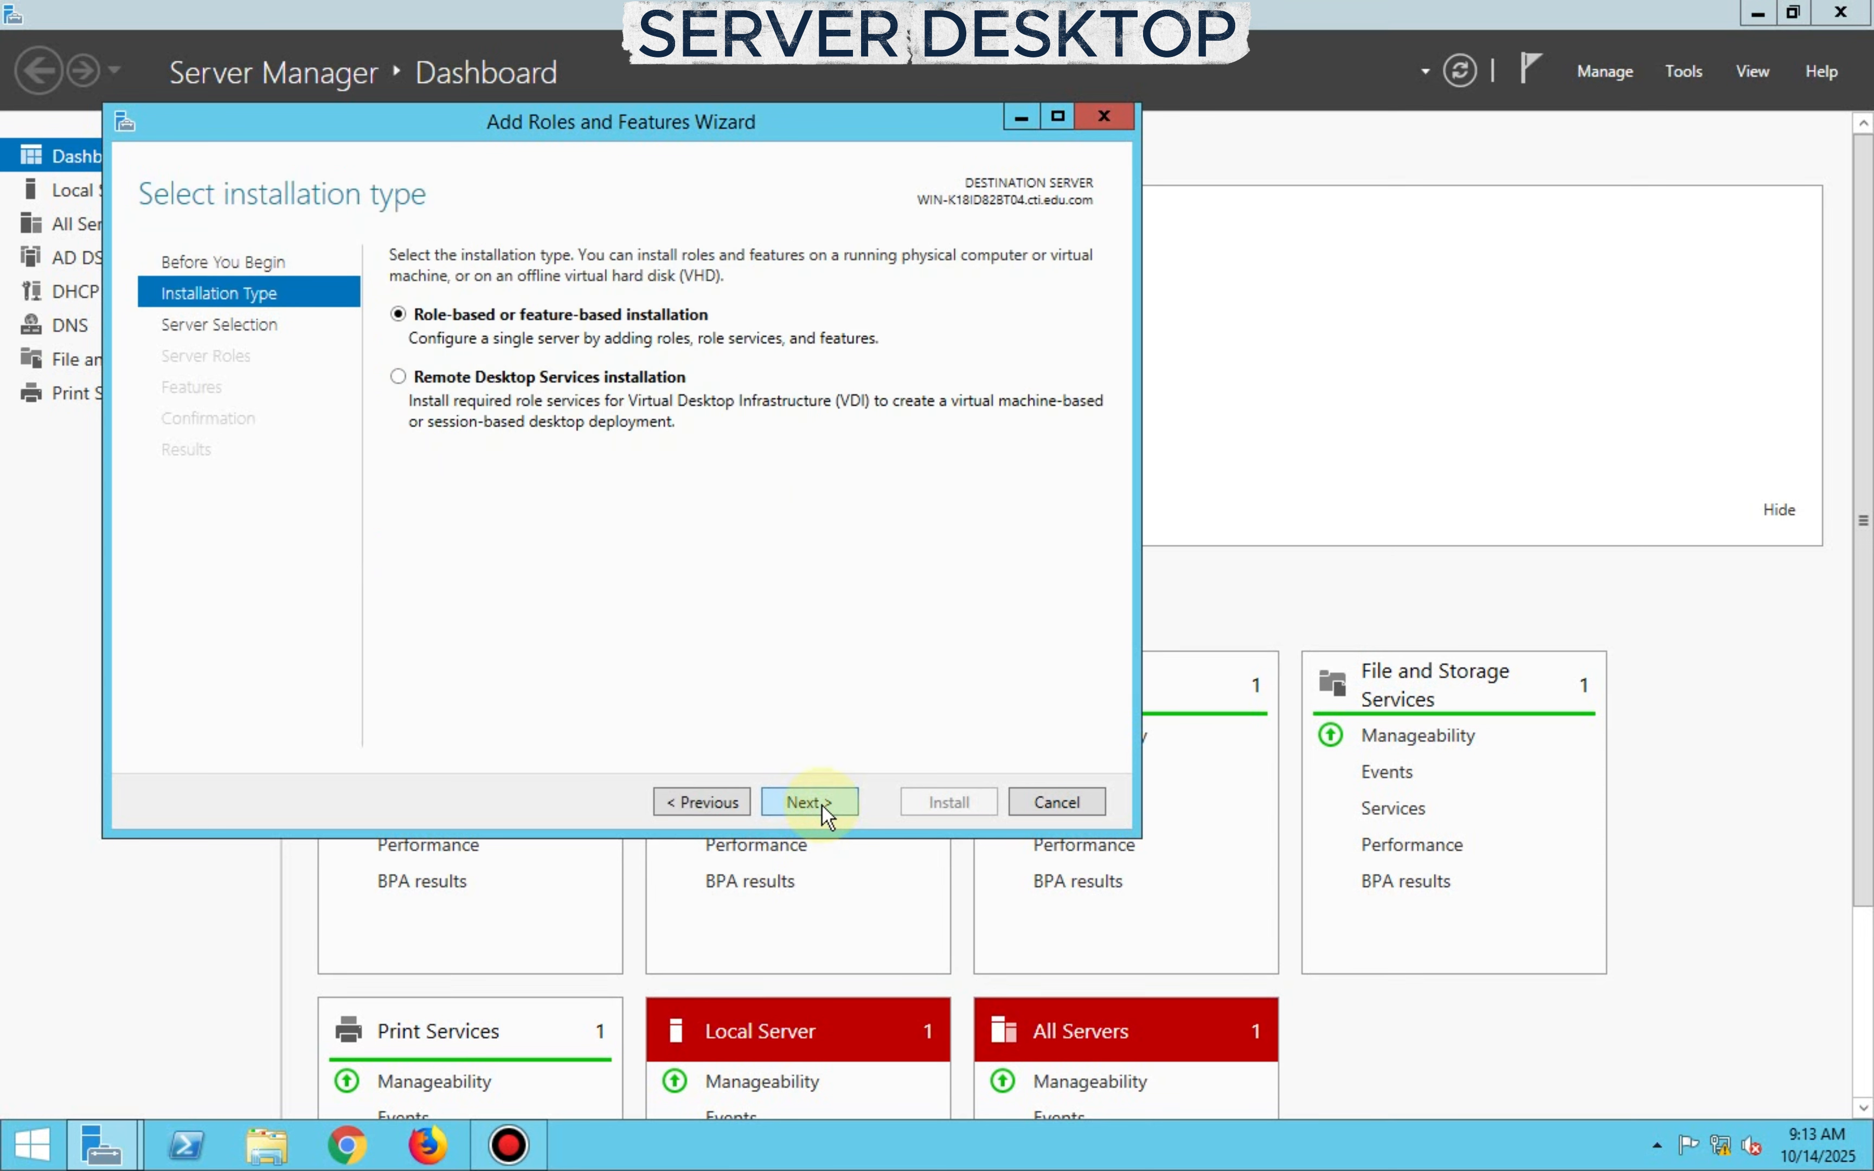
left_click(821, 804)
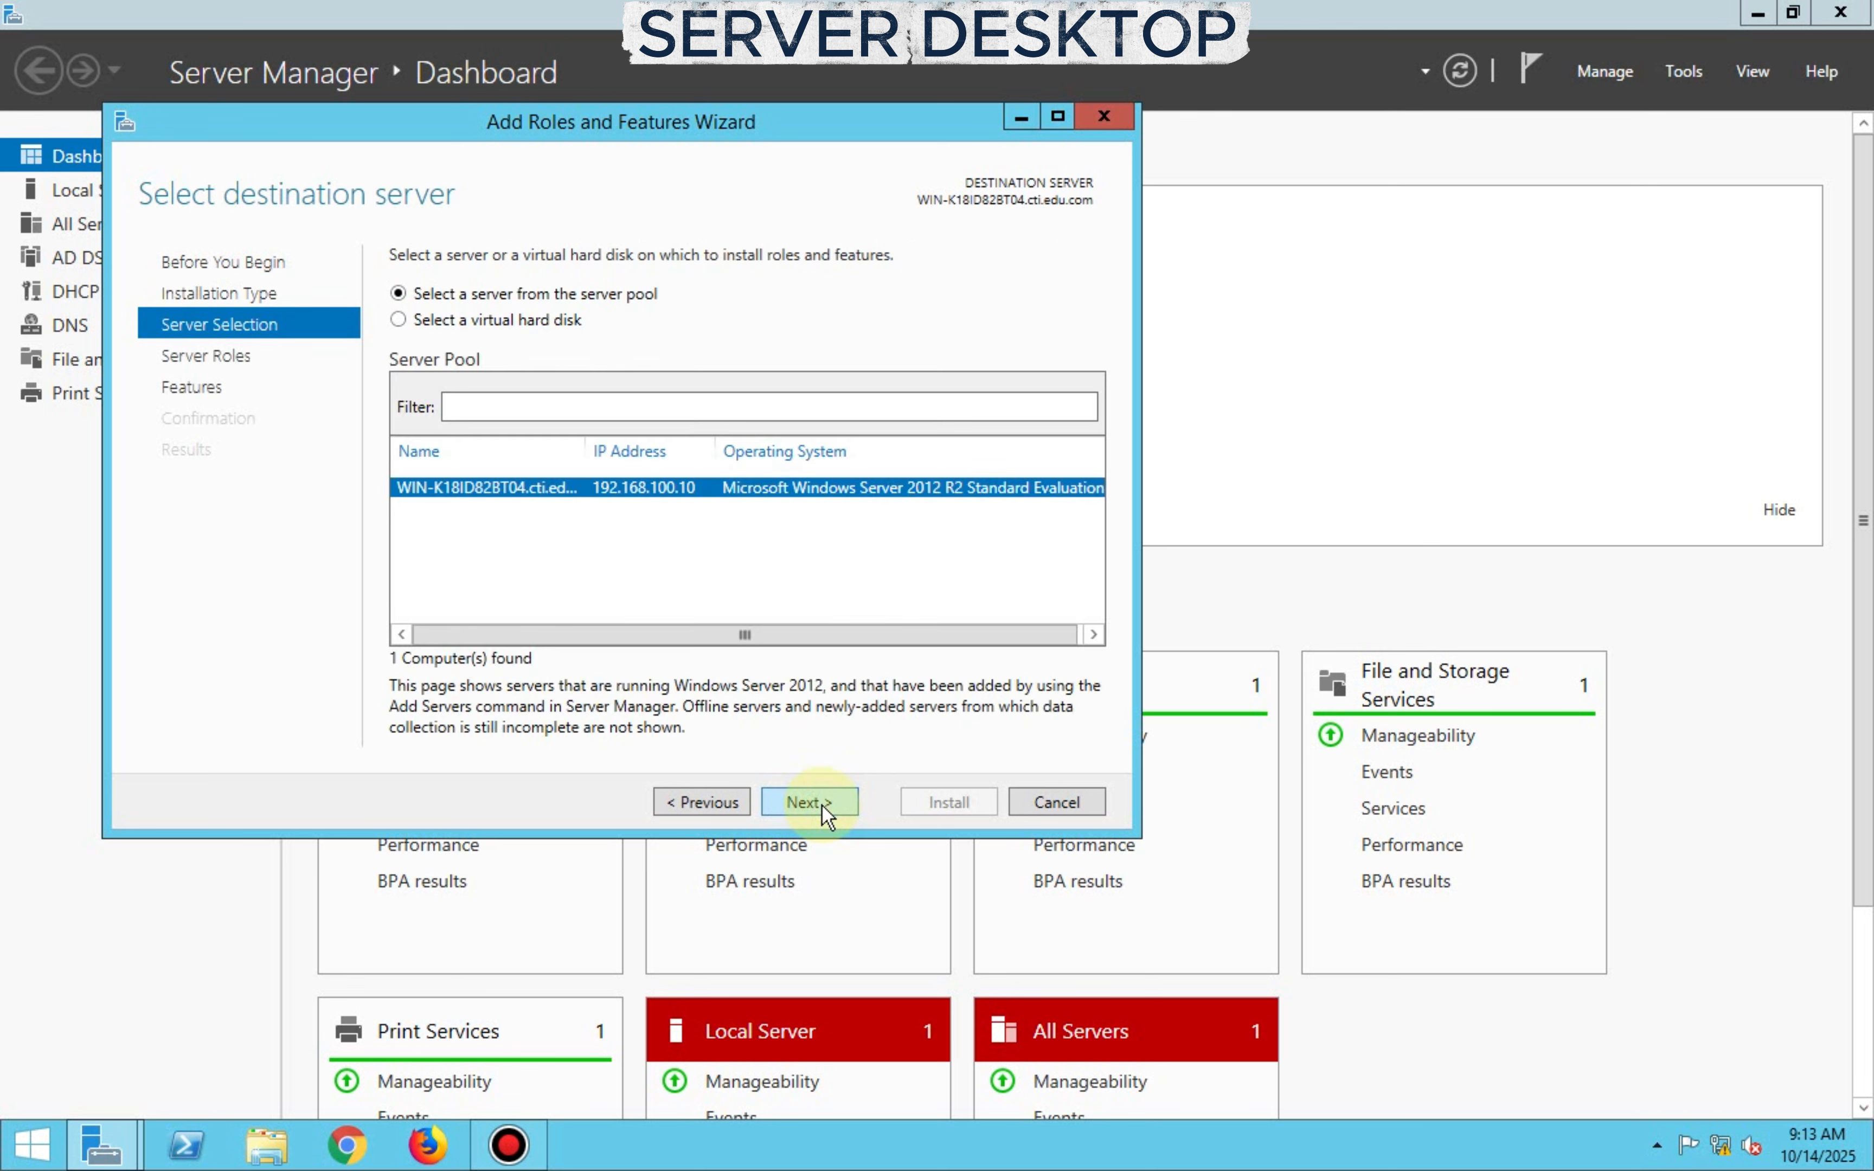
left_click(821, 804)
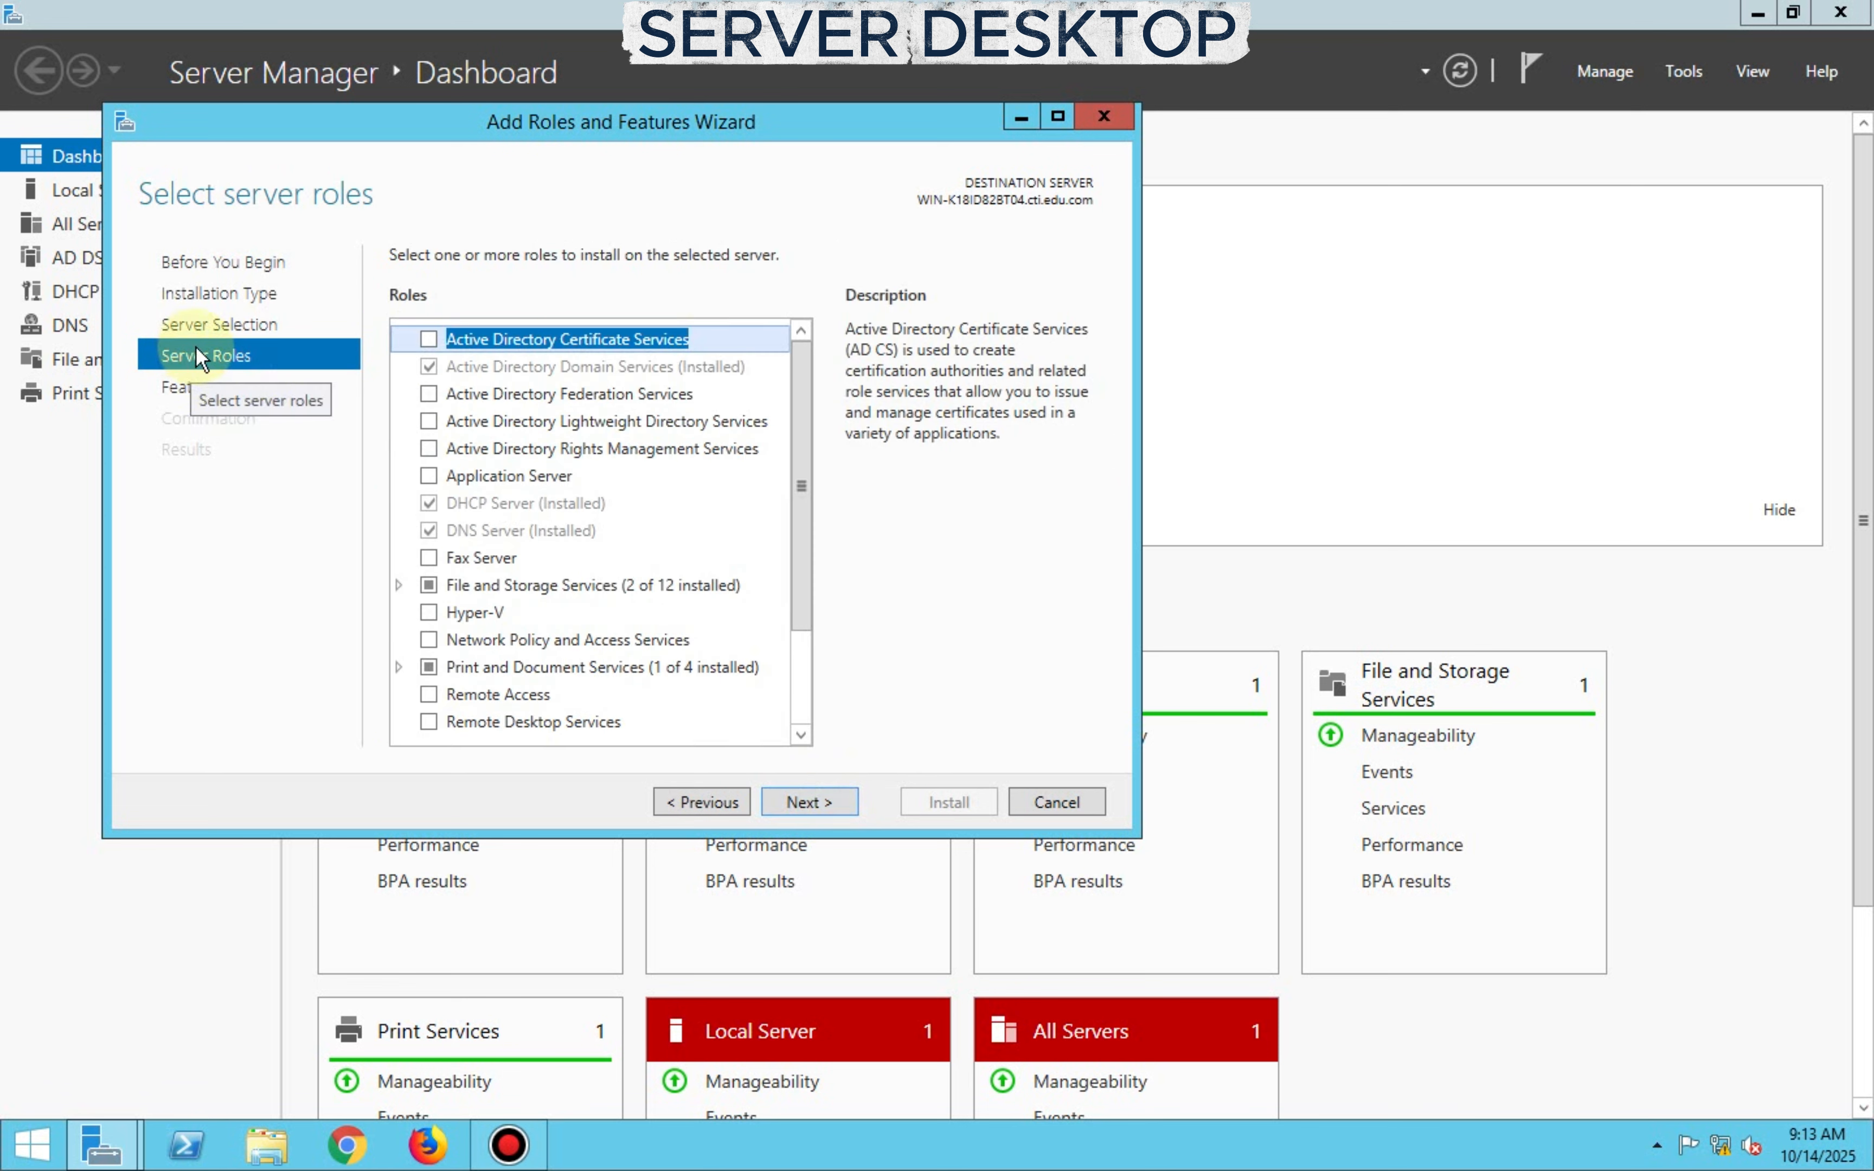
Select the Remote Desktop Services role without extra features and proceed to its role services
left_click(805, 375)
left_click_drag(805, 375, 810, 460)
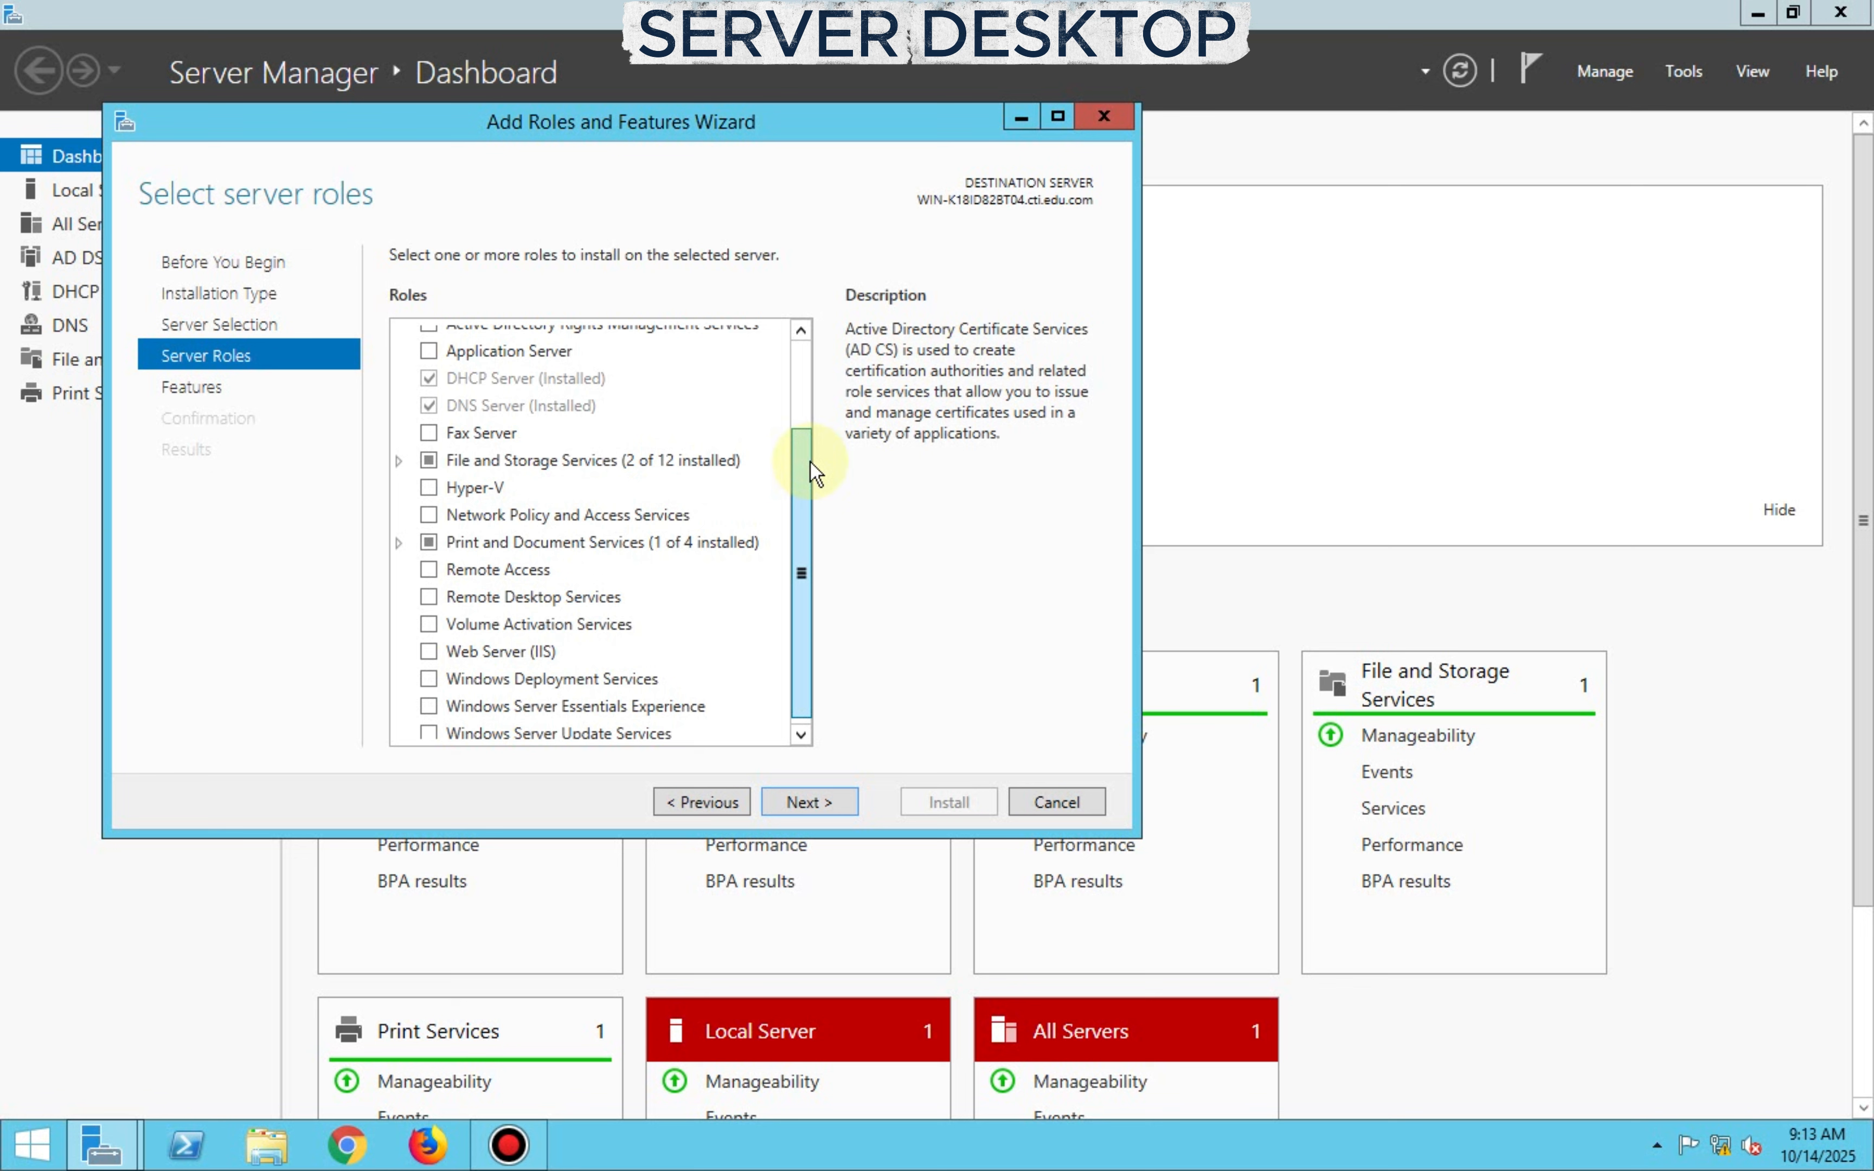
left_click_drag(810, 460, 807, 488)
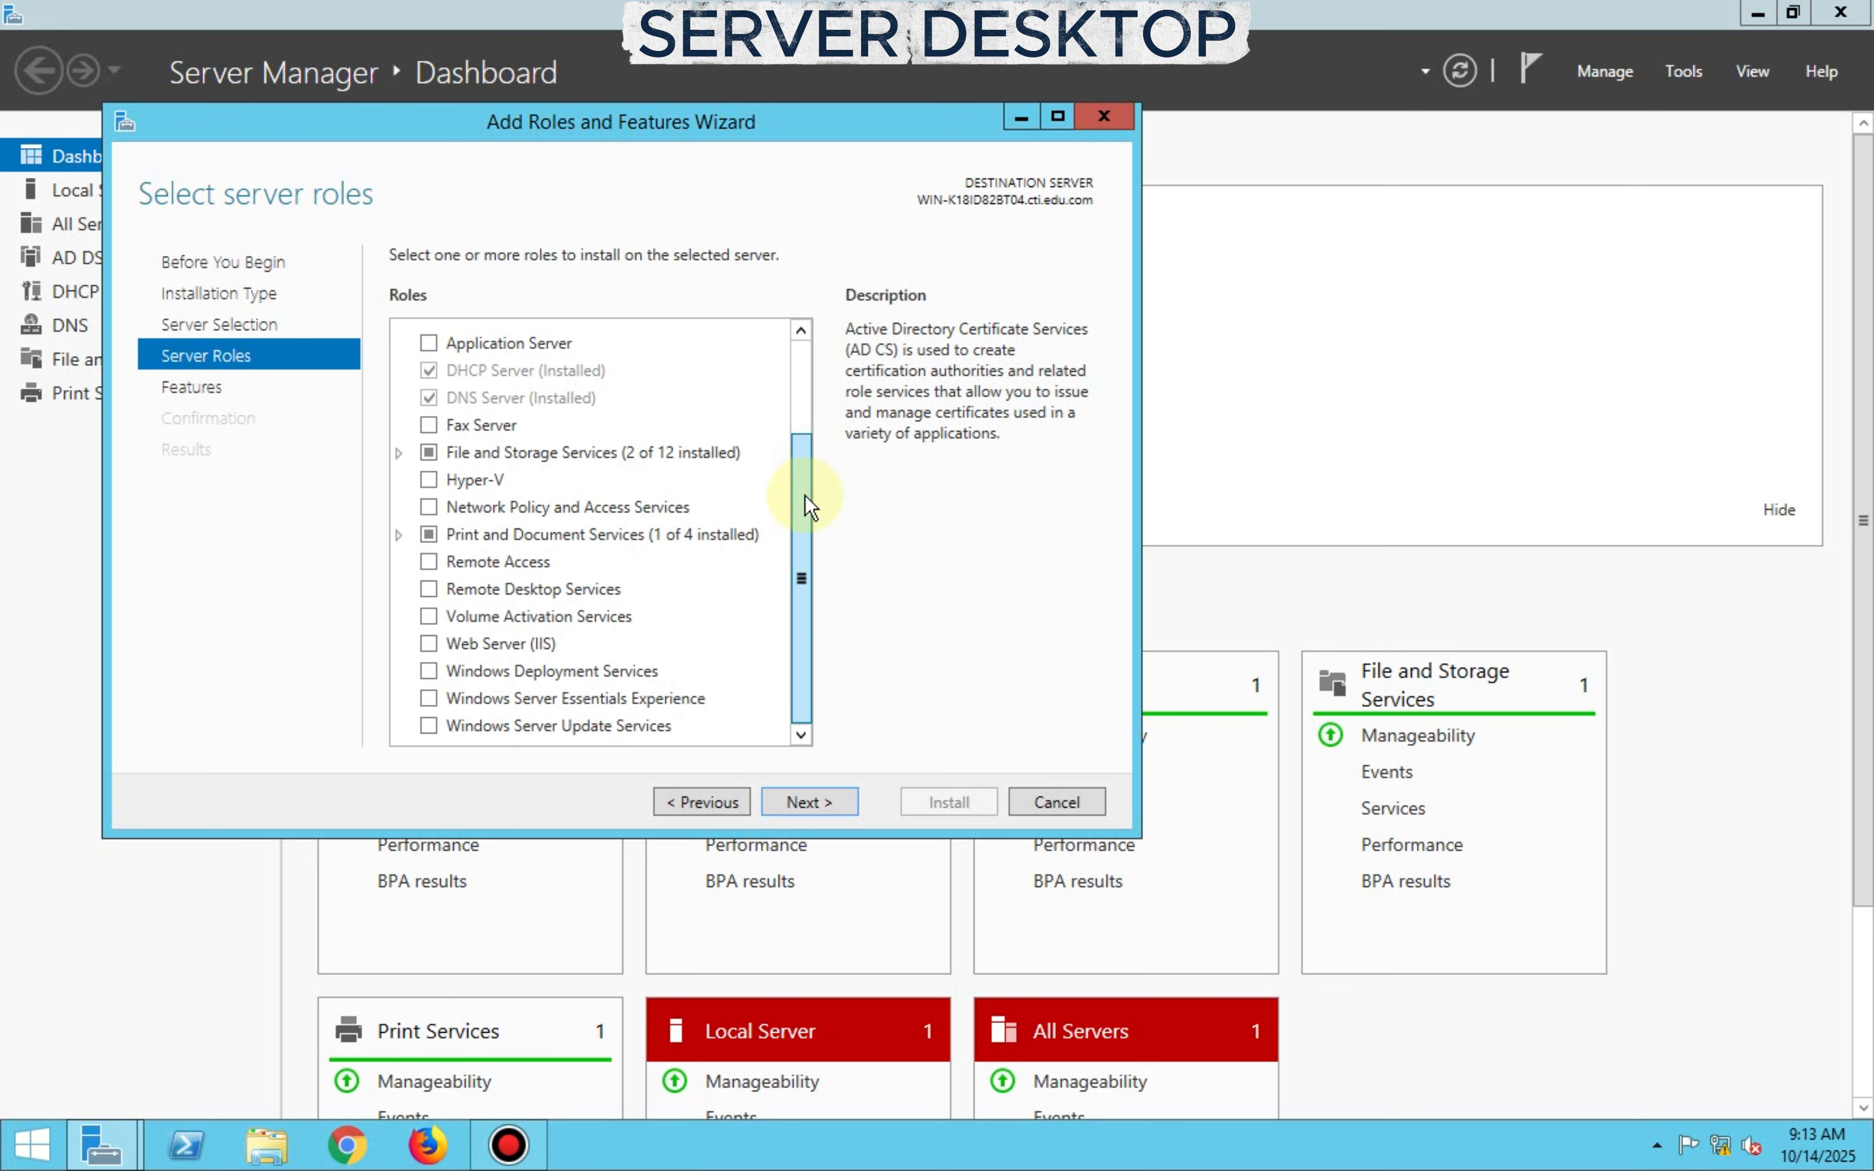
mouse_move(805, 495)
left_mouse_down()
mouse_move(796, 426)
mouse_move(798, 502)
left_mouse_up()
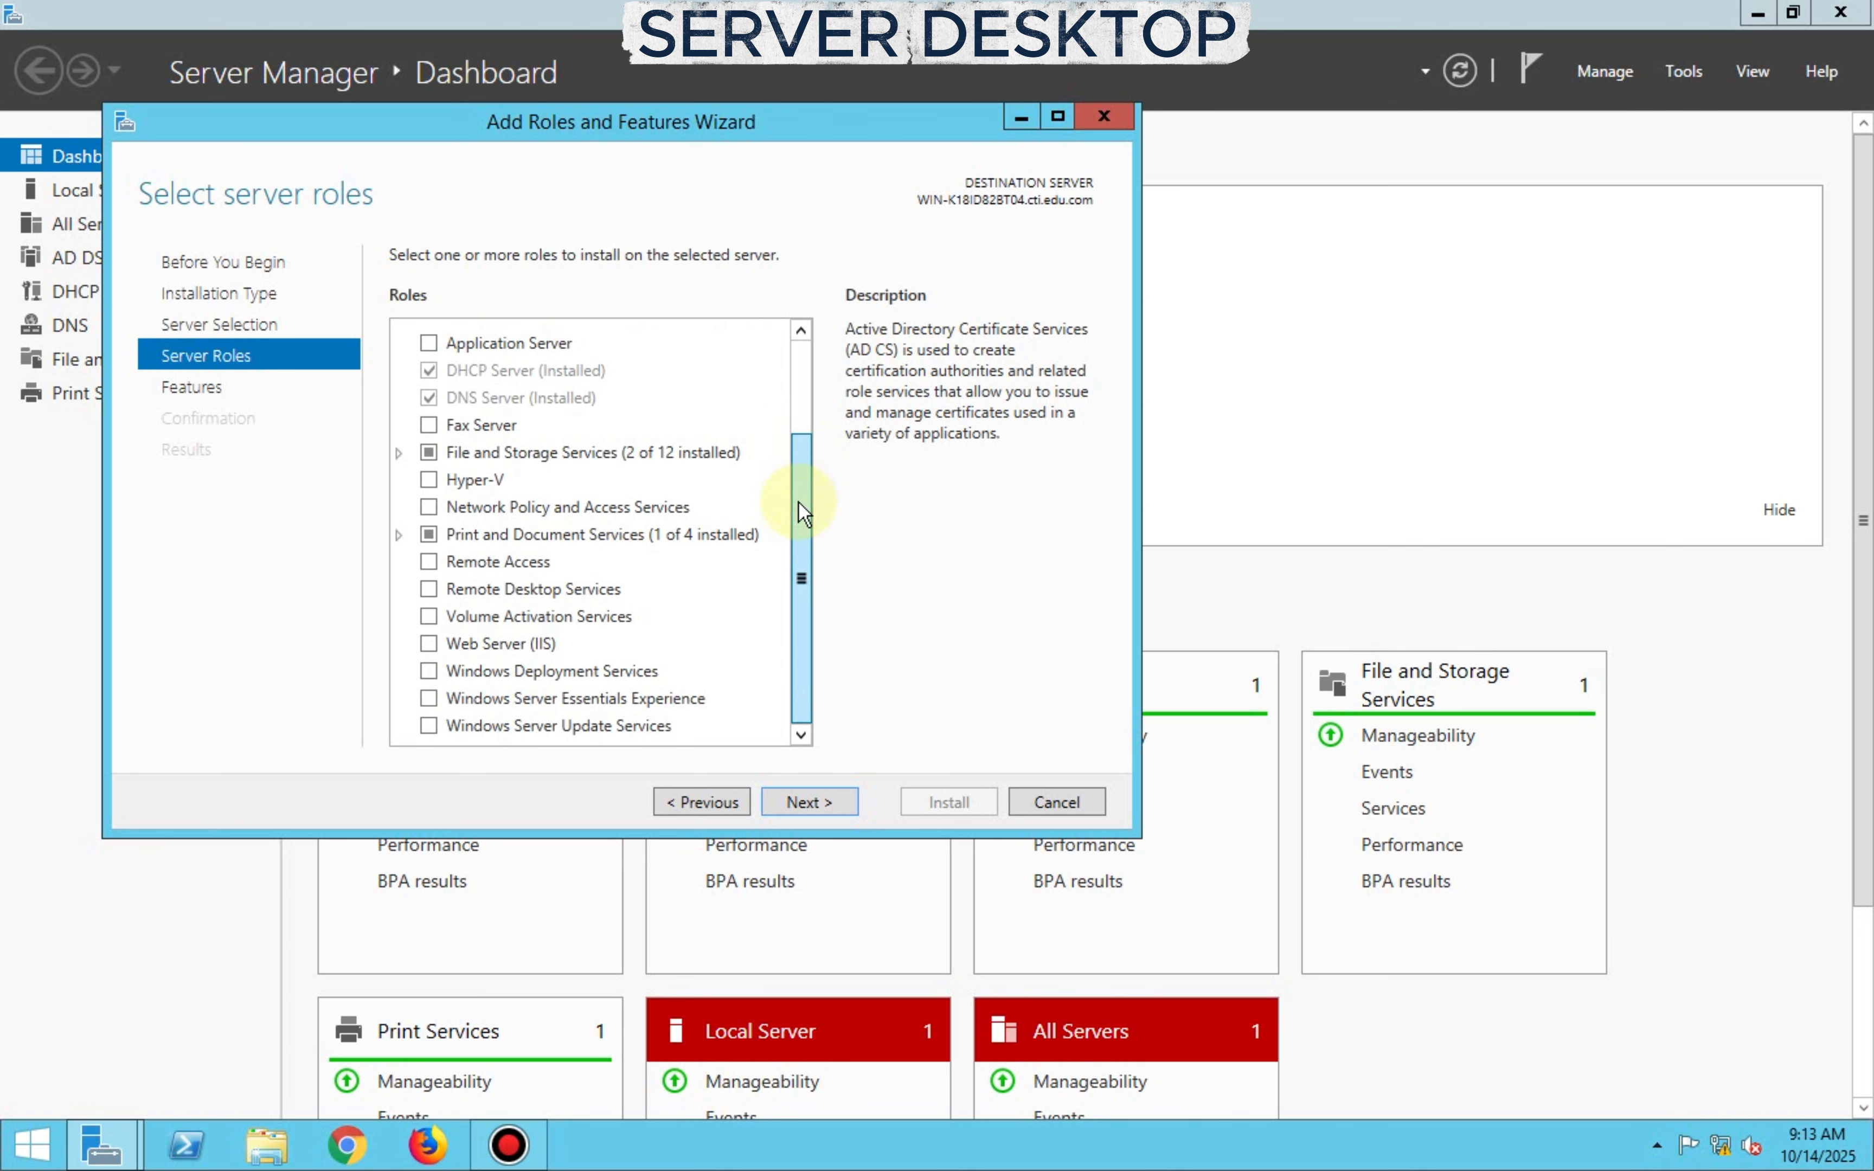
left_click(430, 593)
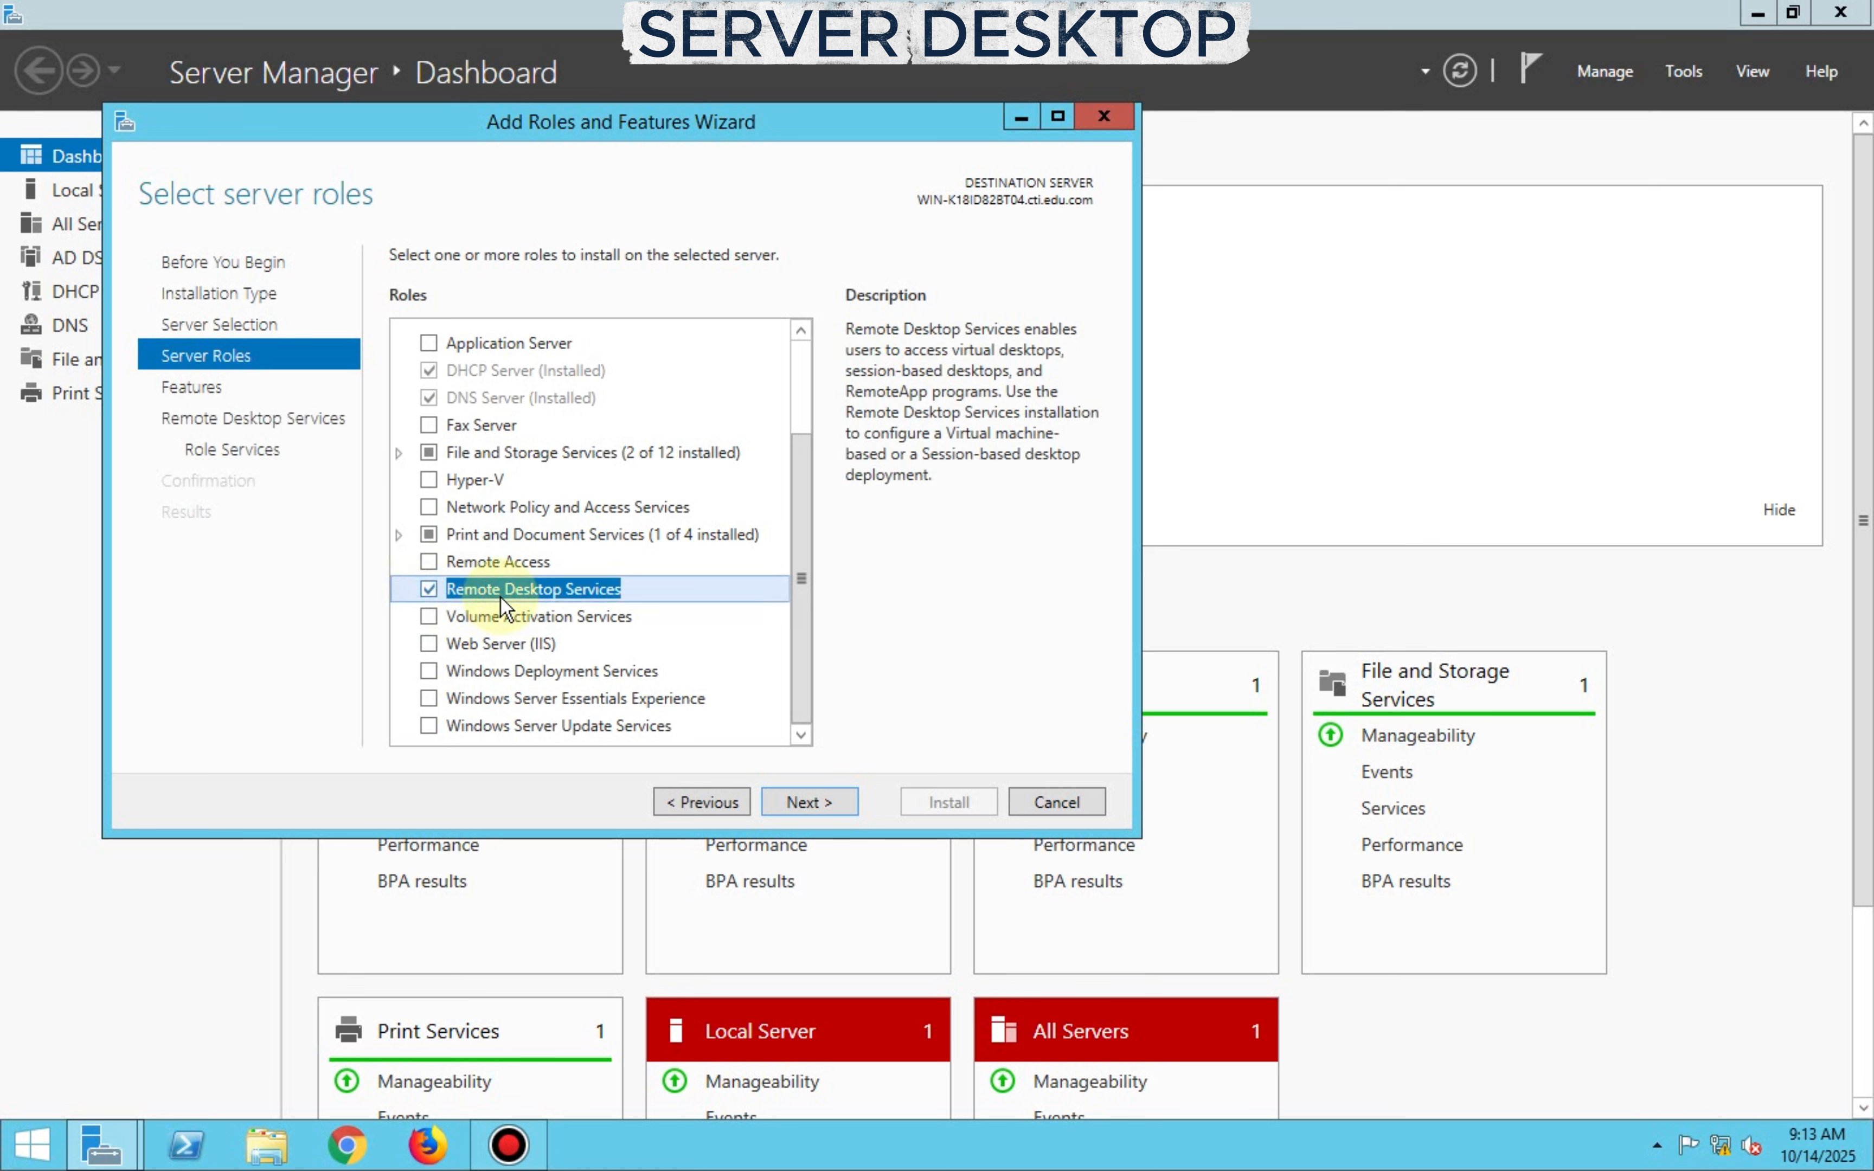
left_click(820, 807)
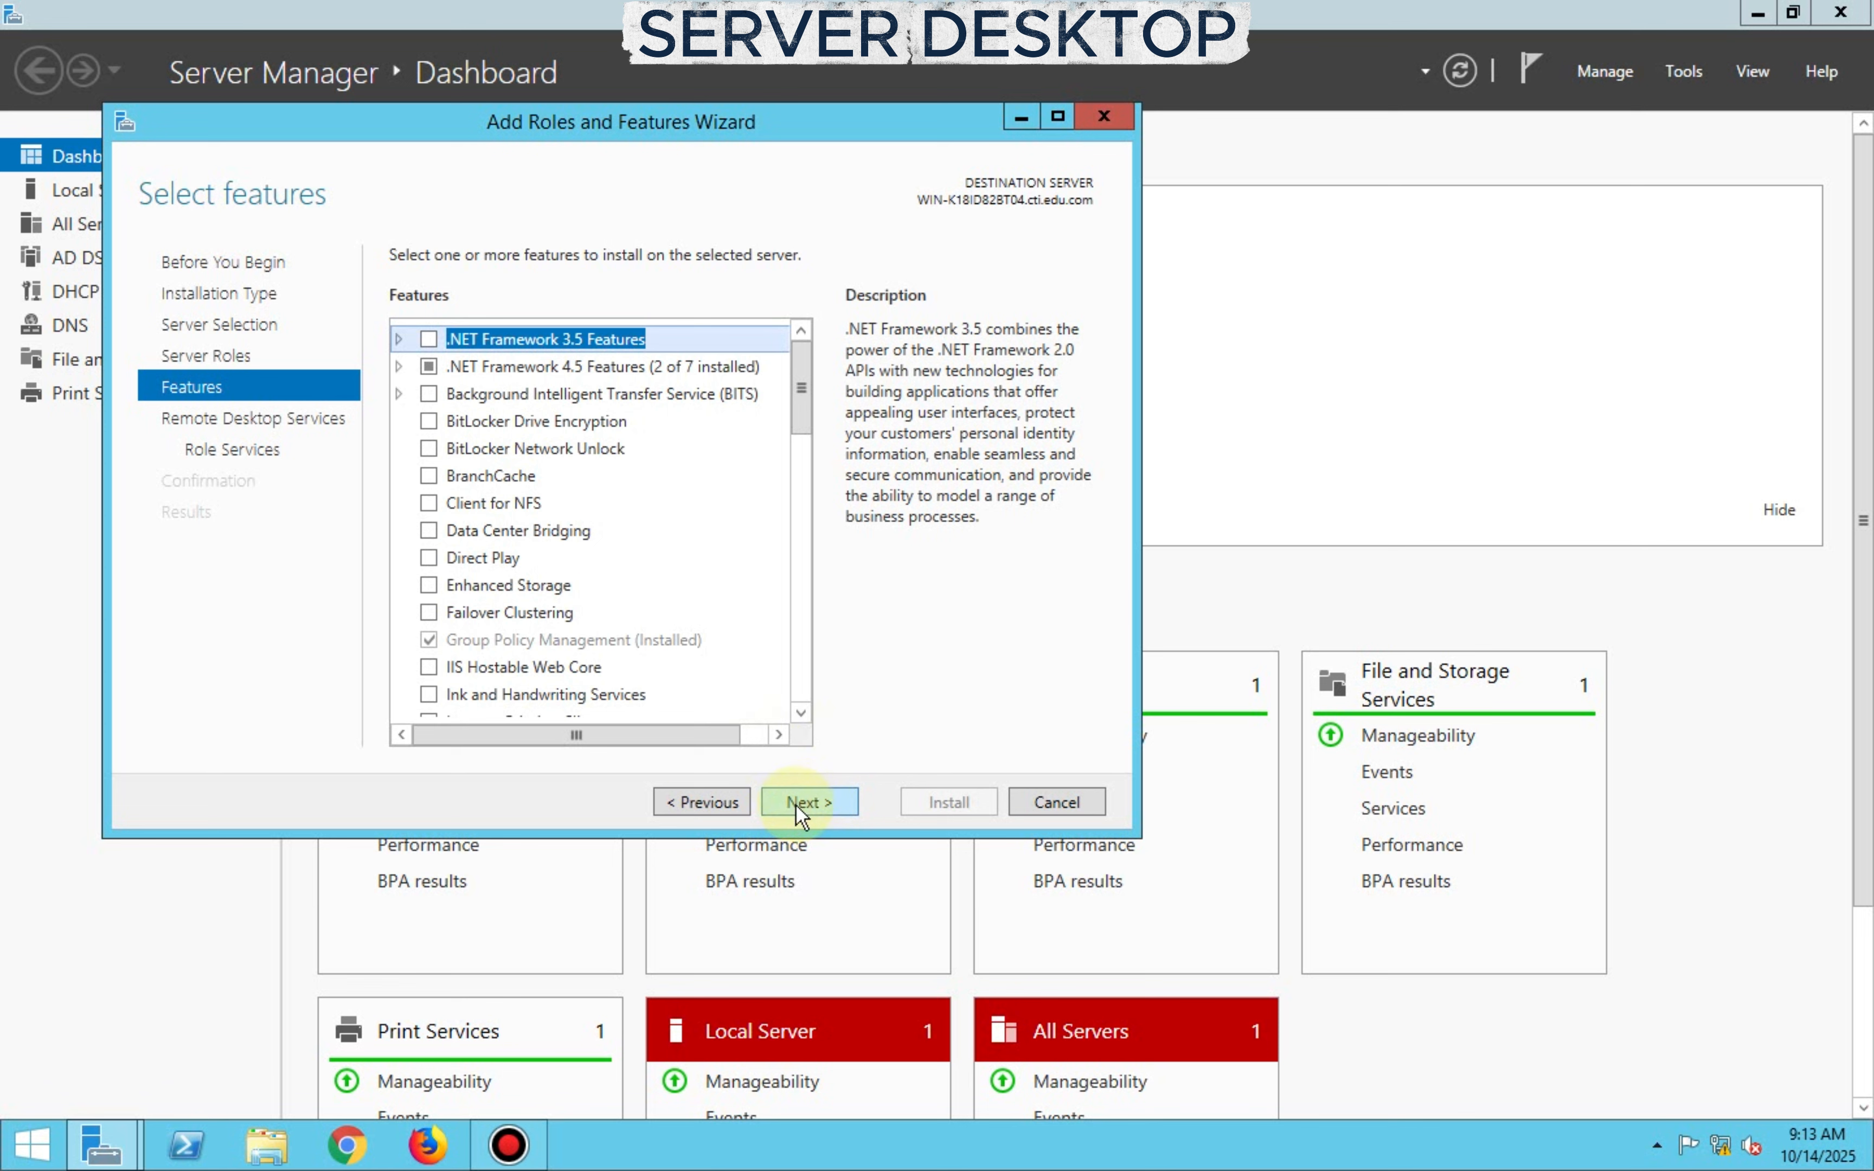
left_click(795, 804)
left_click(795, 805)
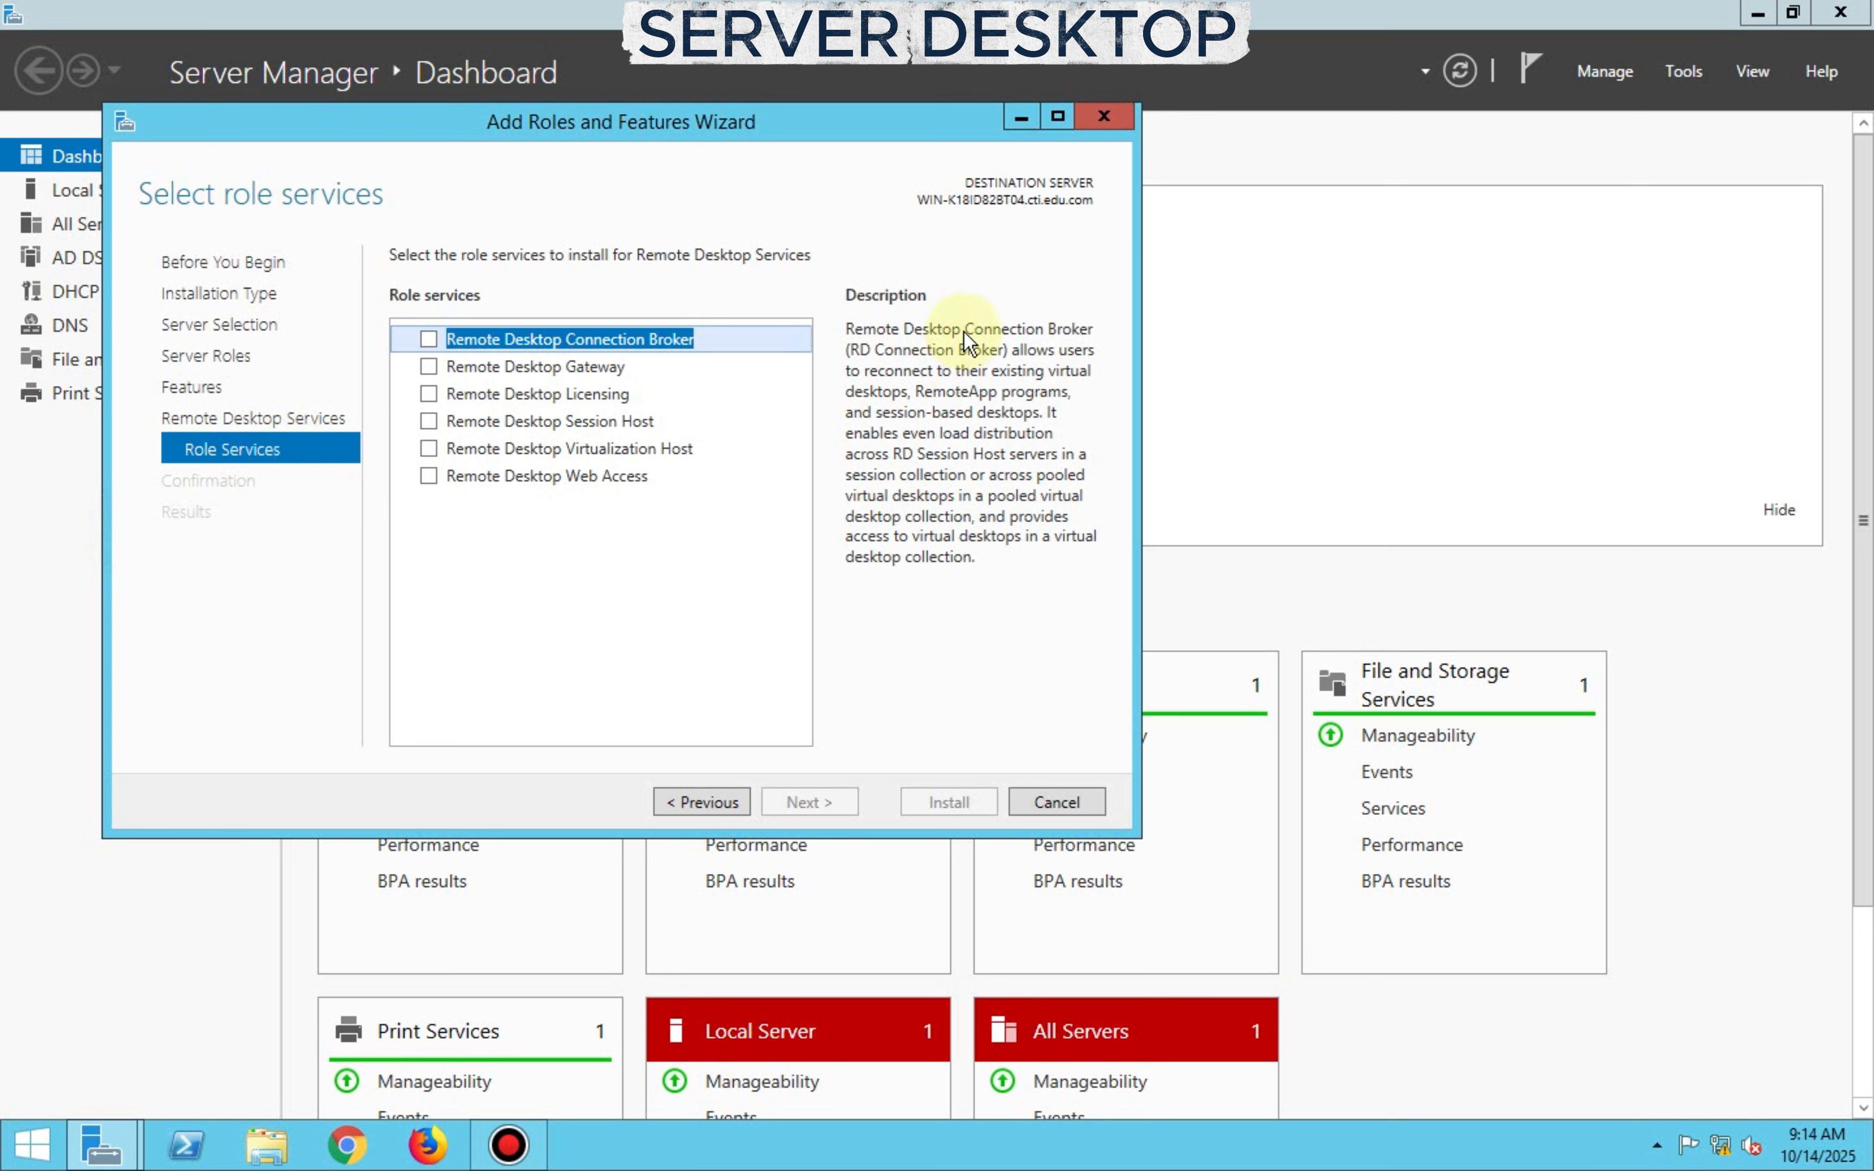
Select the Remote Desktop Connection Broker, Licensing and Session Host role services, including their required features
left_click(429, 340)
left_click(700, 706)
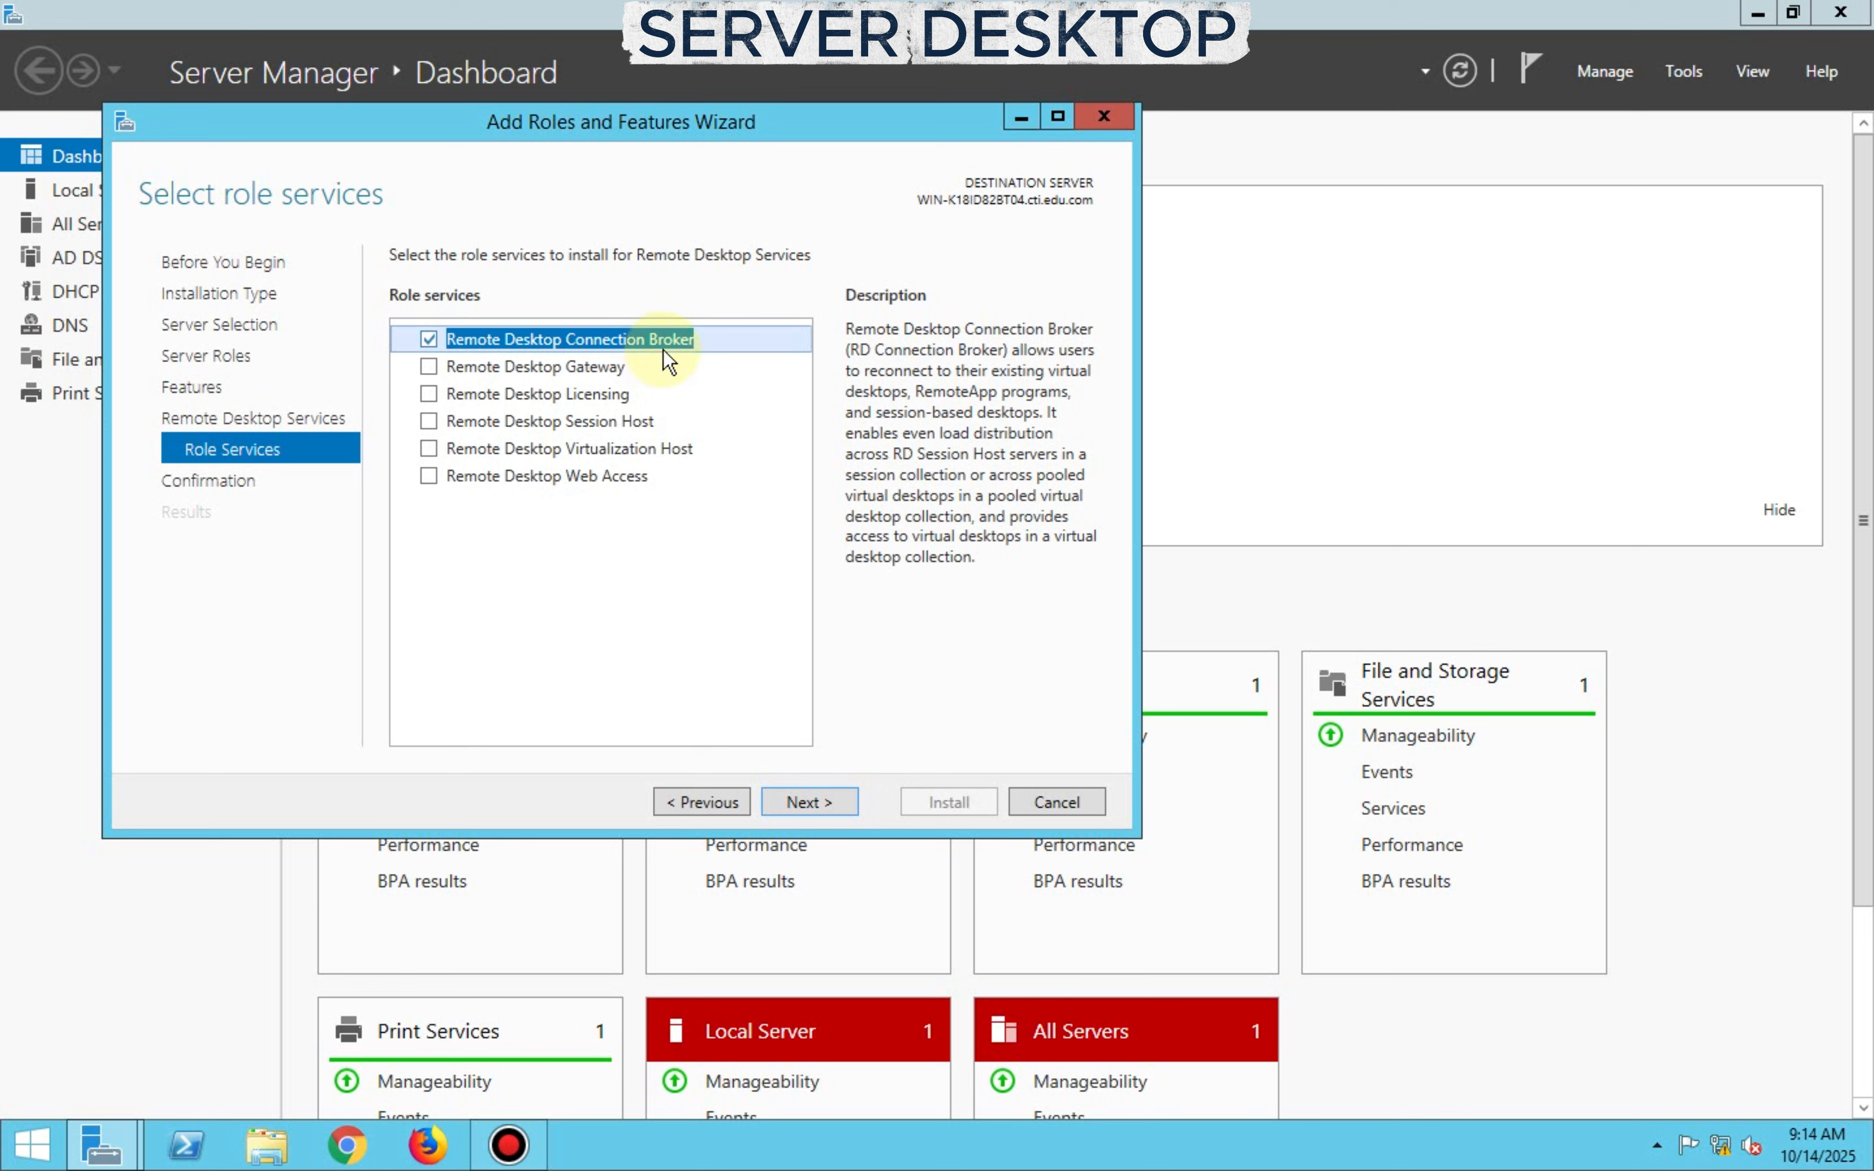
left_click(429, 394)
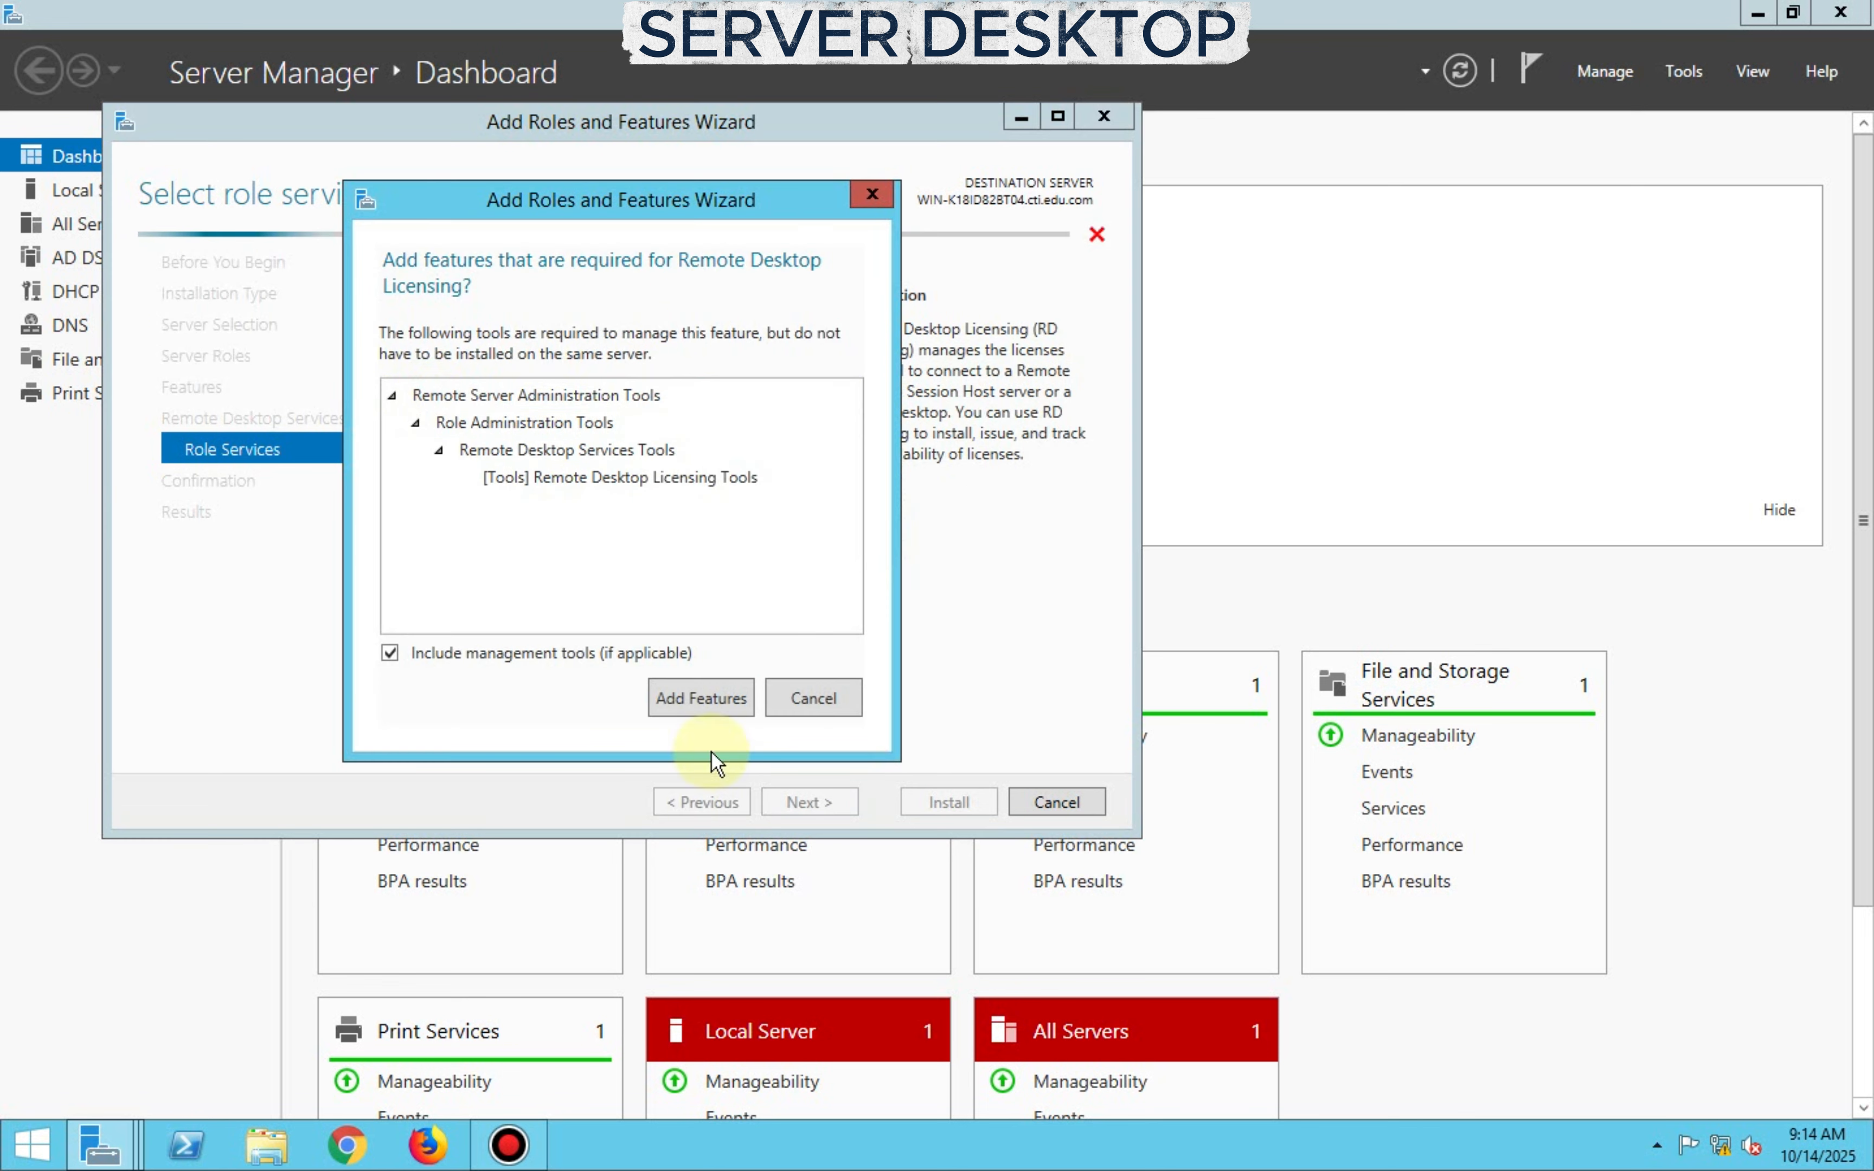
left_click(701, 701)
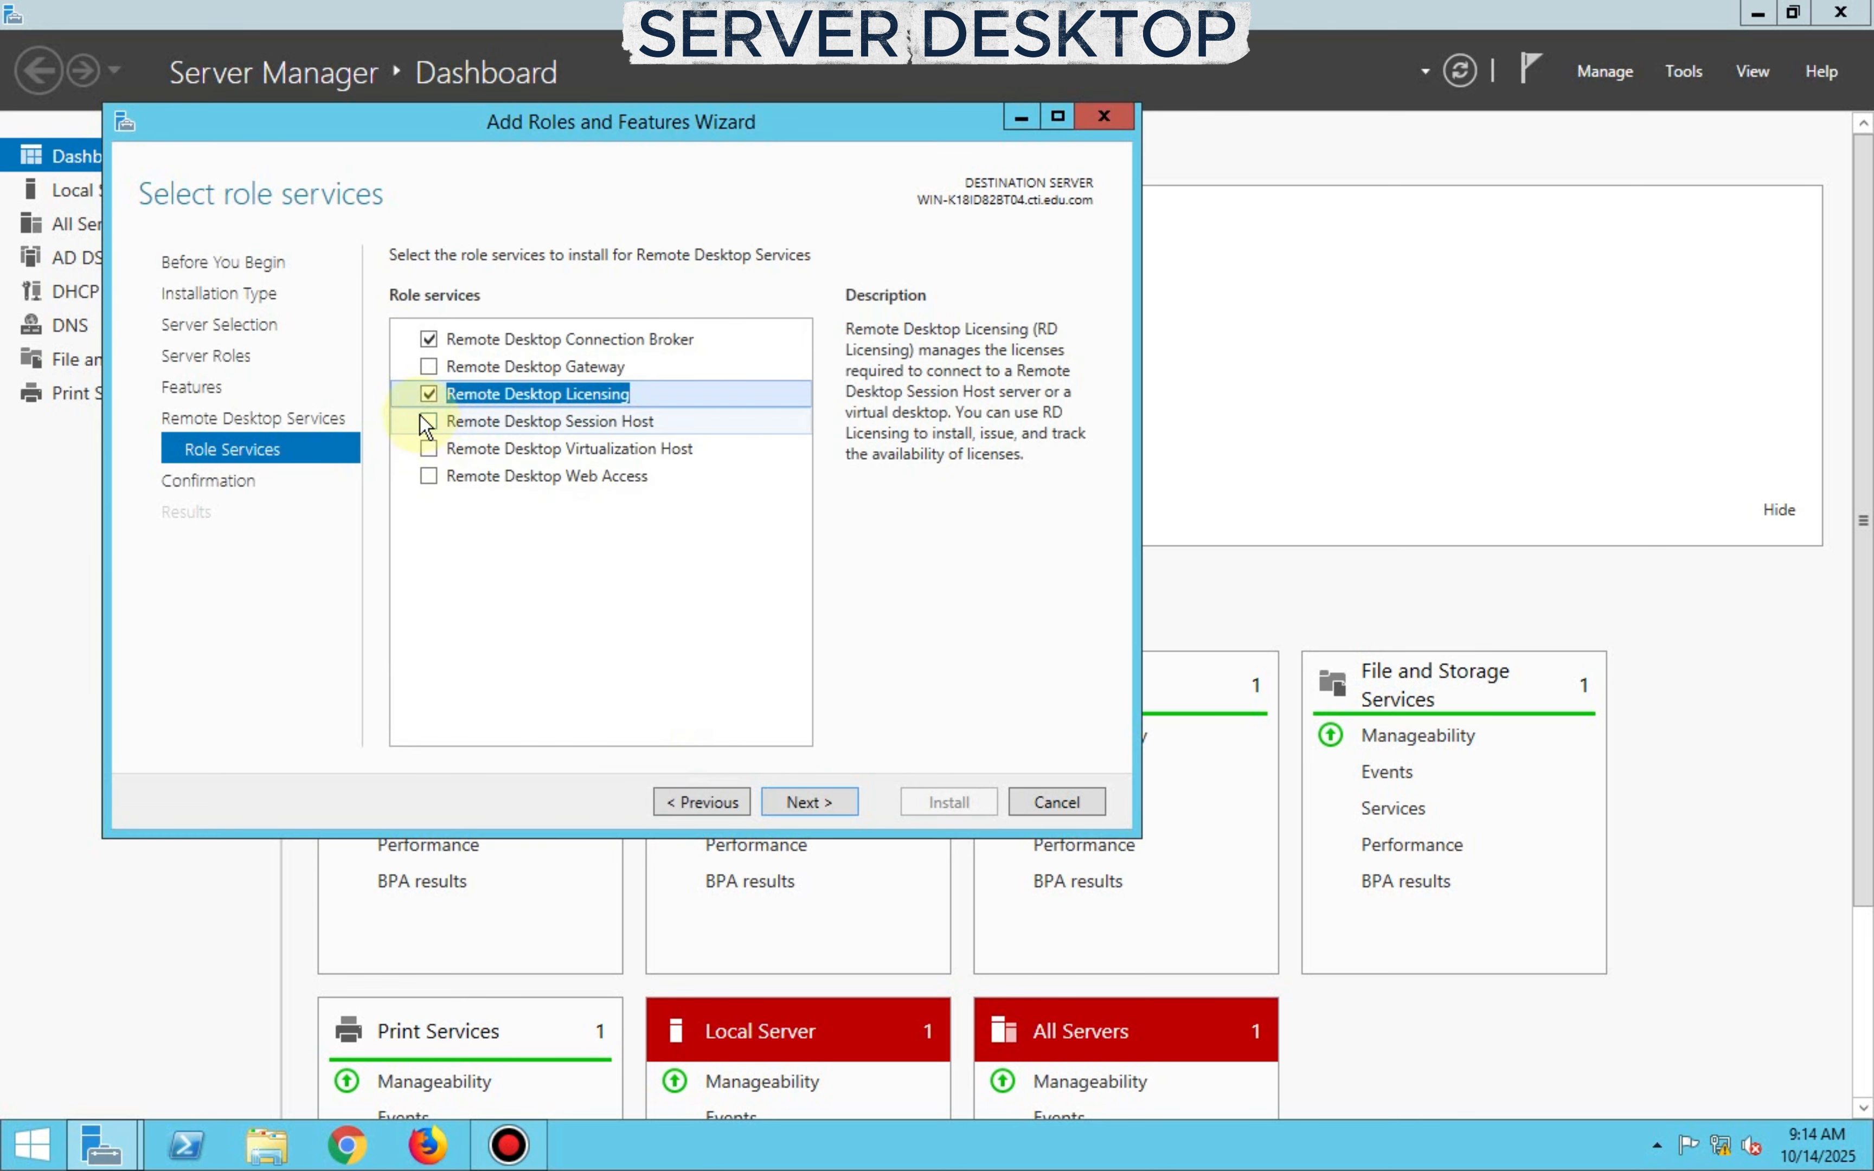
left_click(424, 418)
left_click(714, 702)
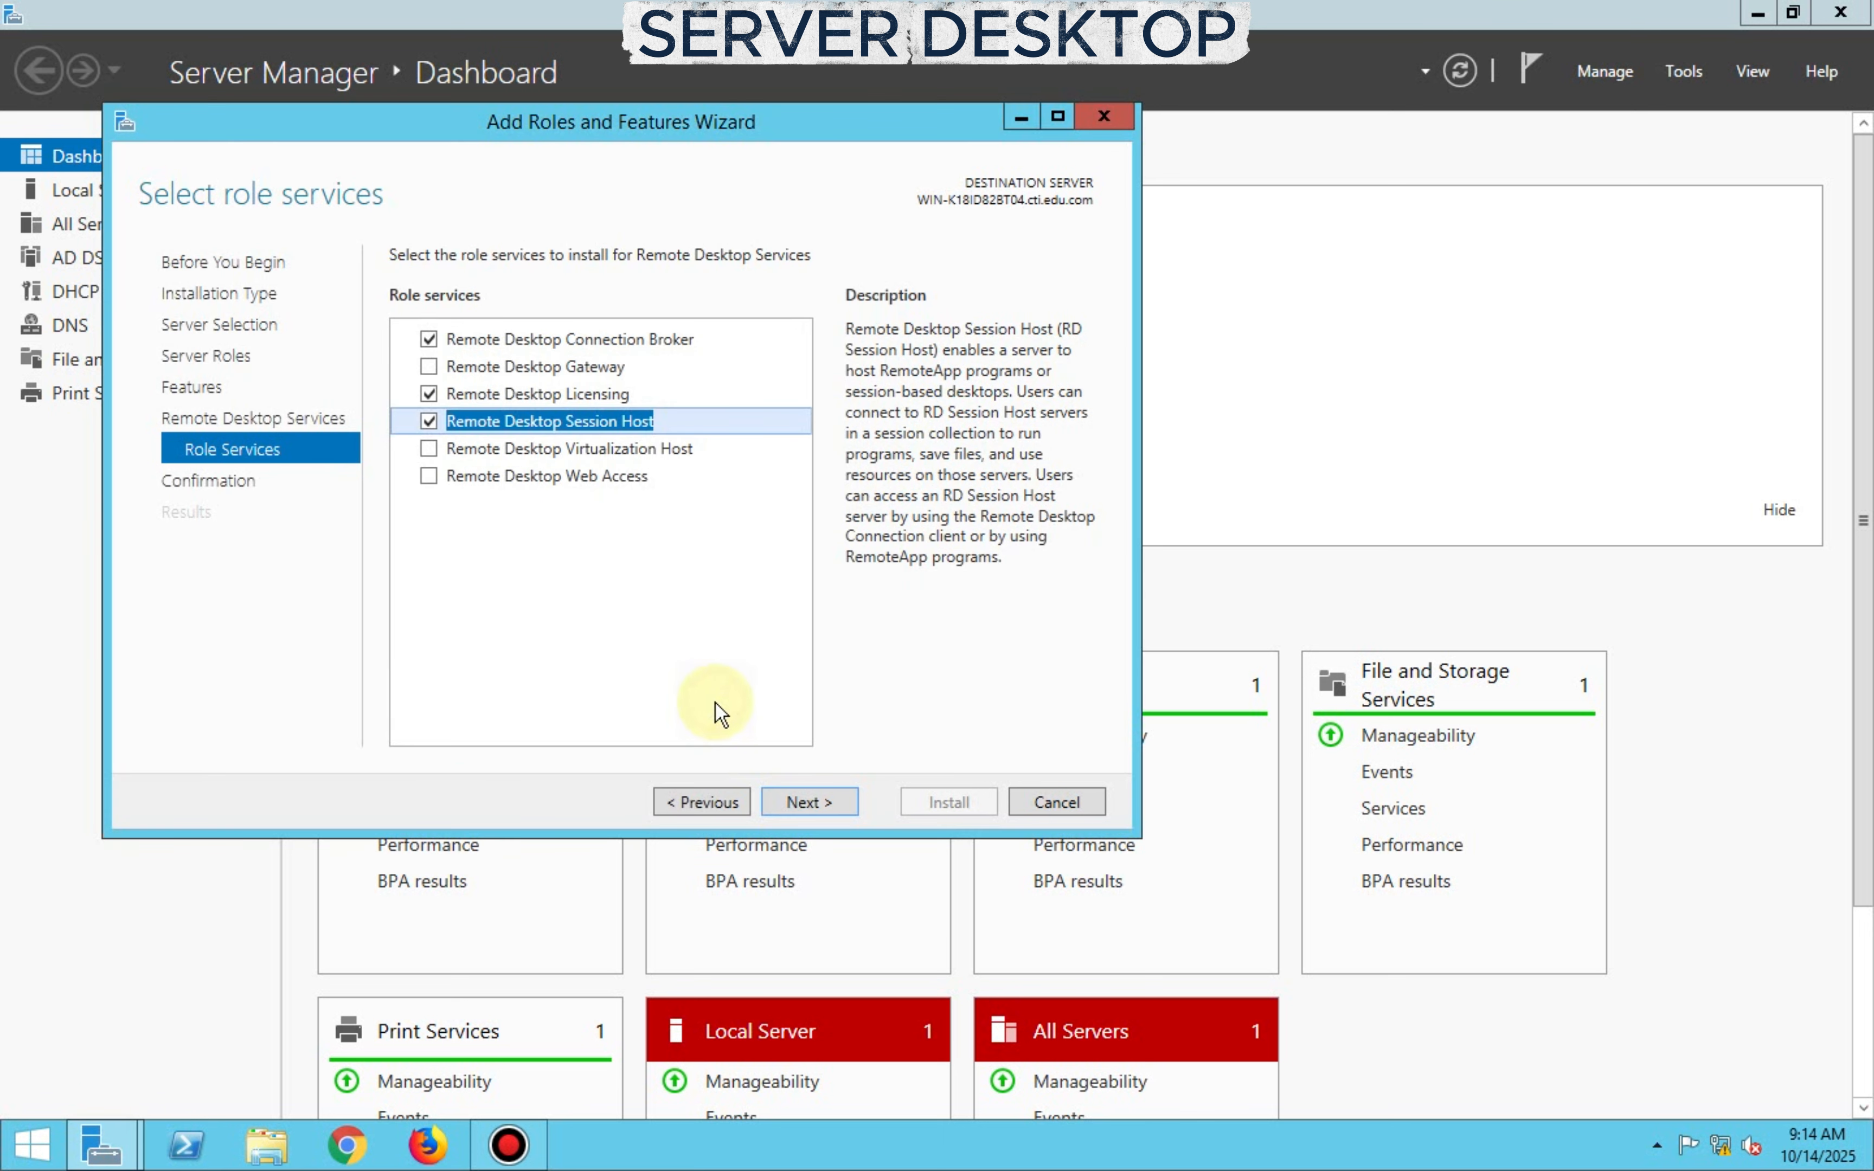
Install the selected role services, then close the wizard and Server Manager
left_click(805, 803)
left_click(948, 802)
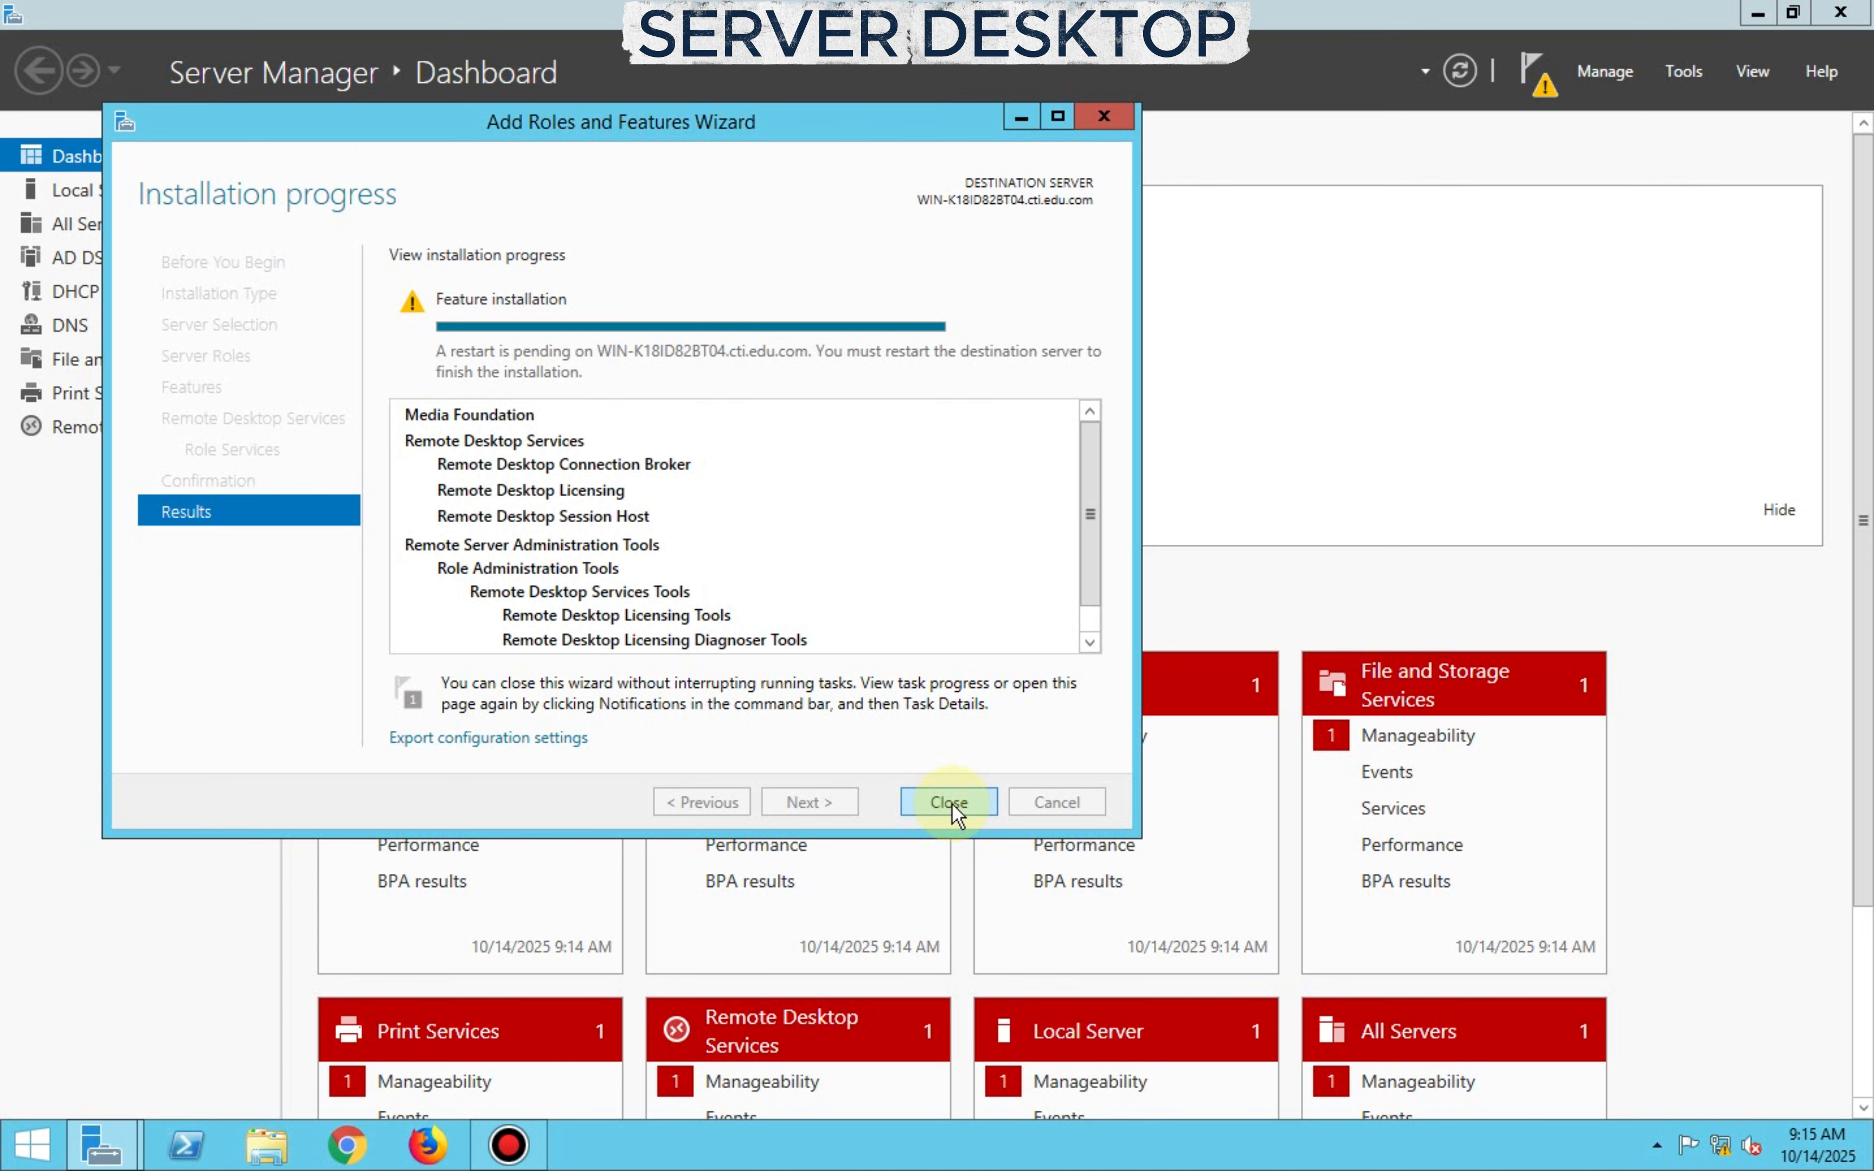
left_click(951, 804)
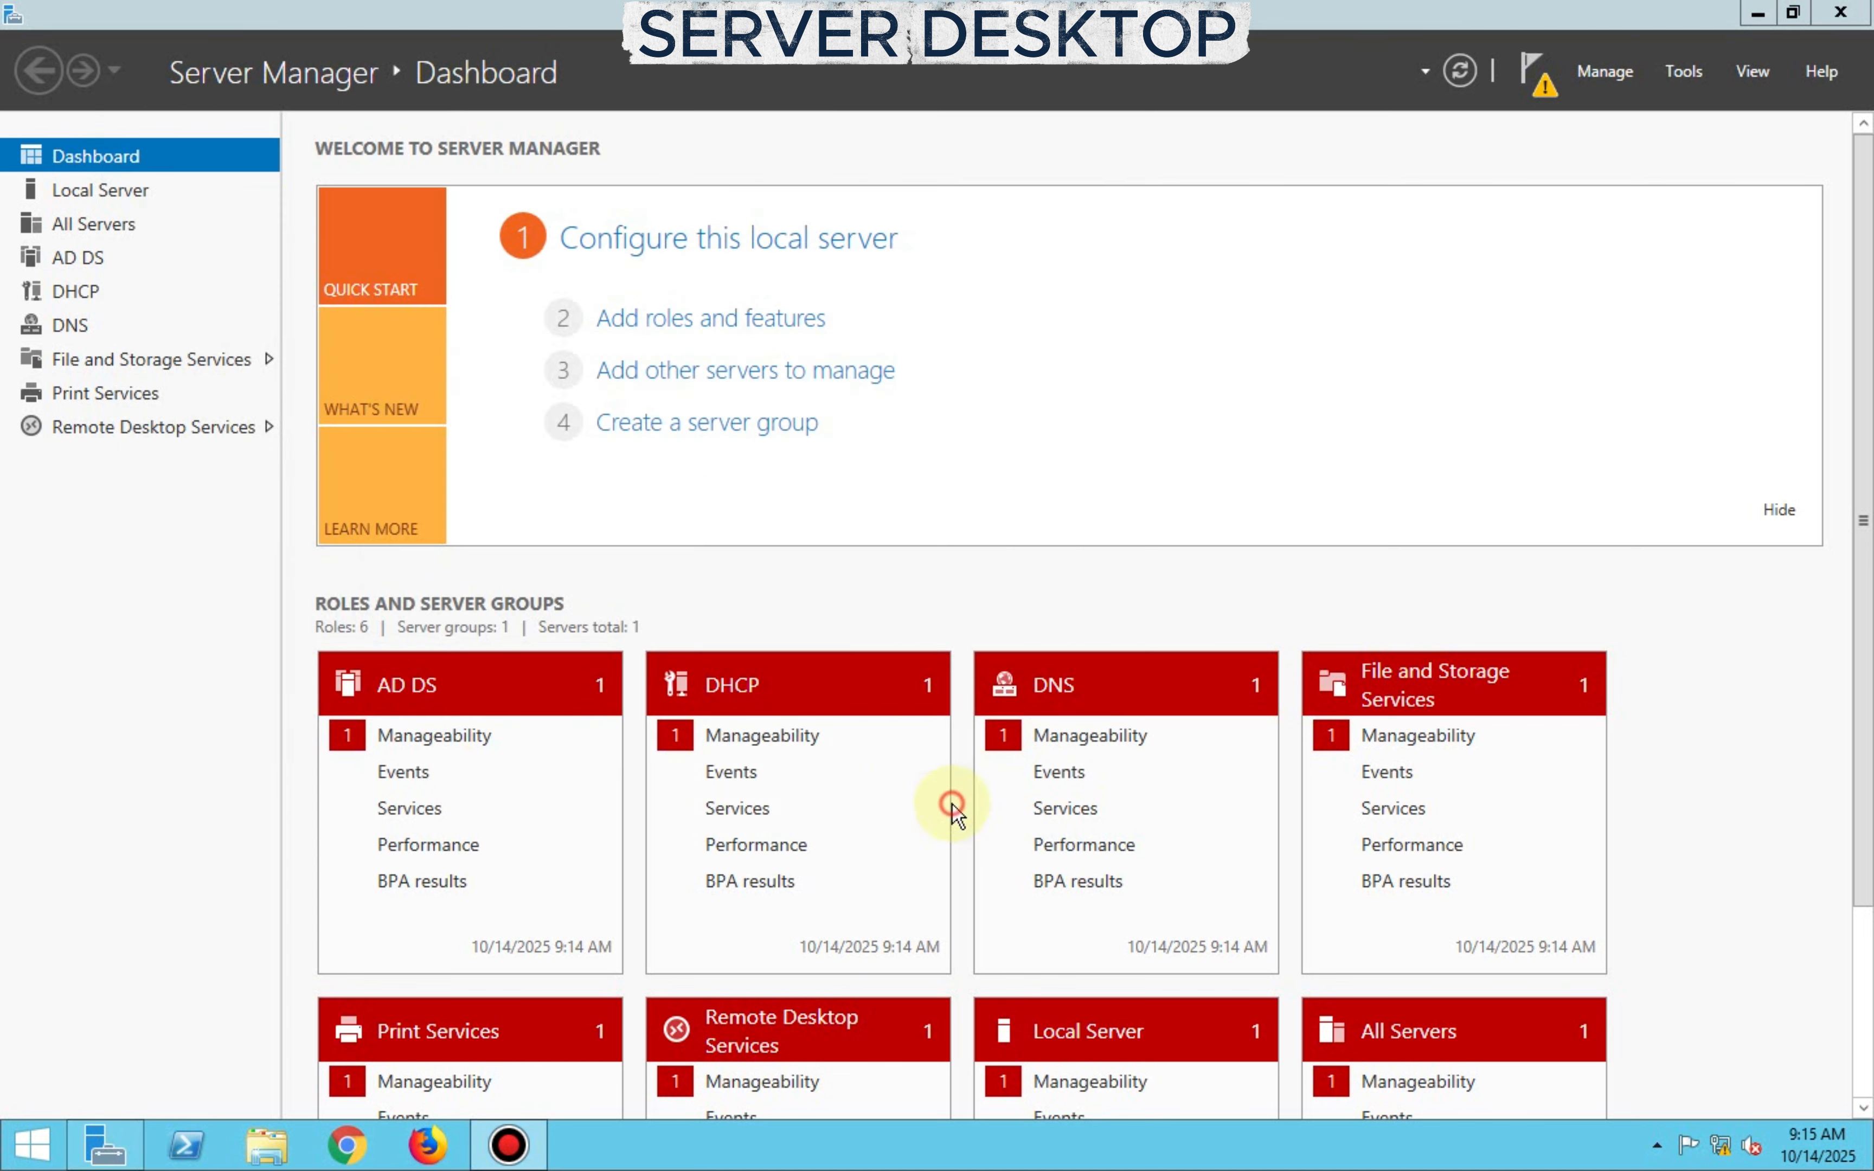
left_click(1850, 19)
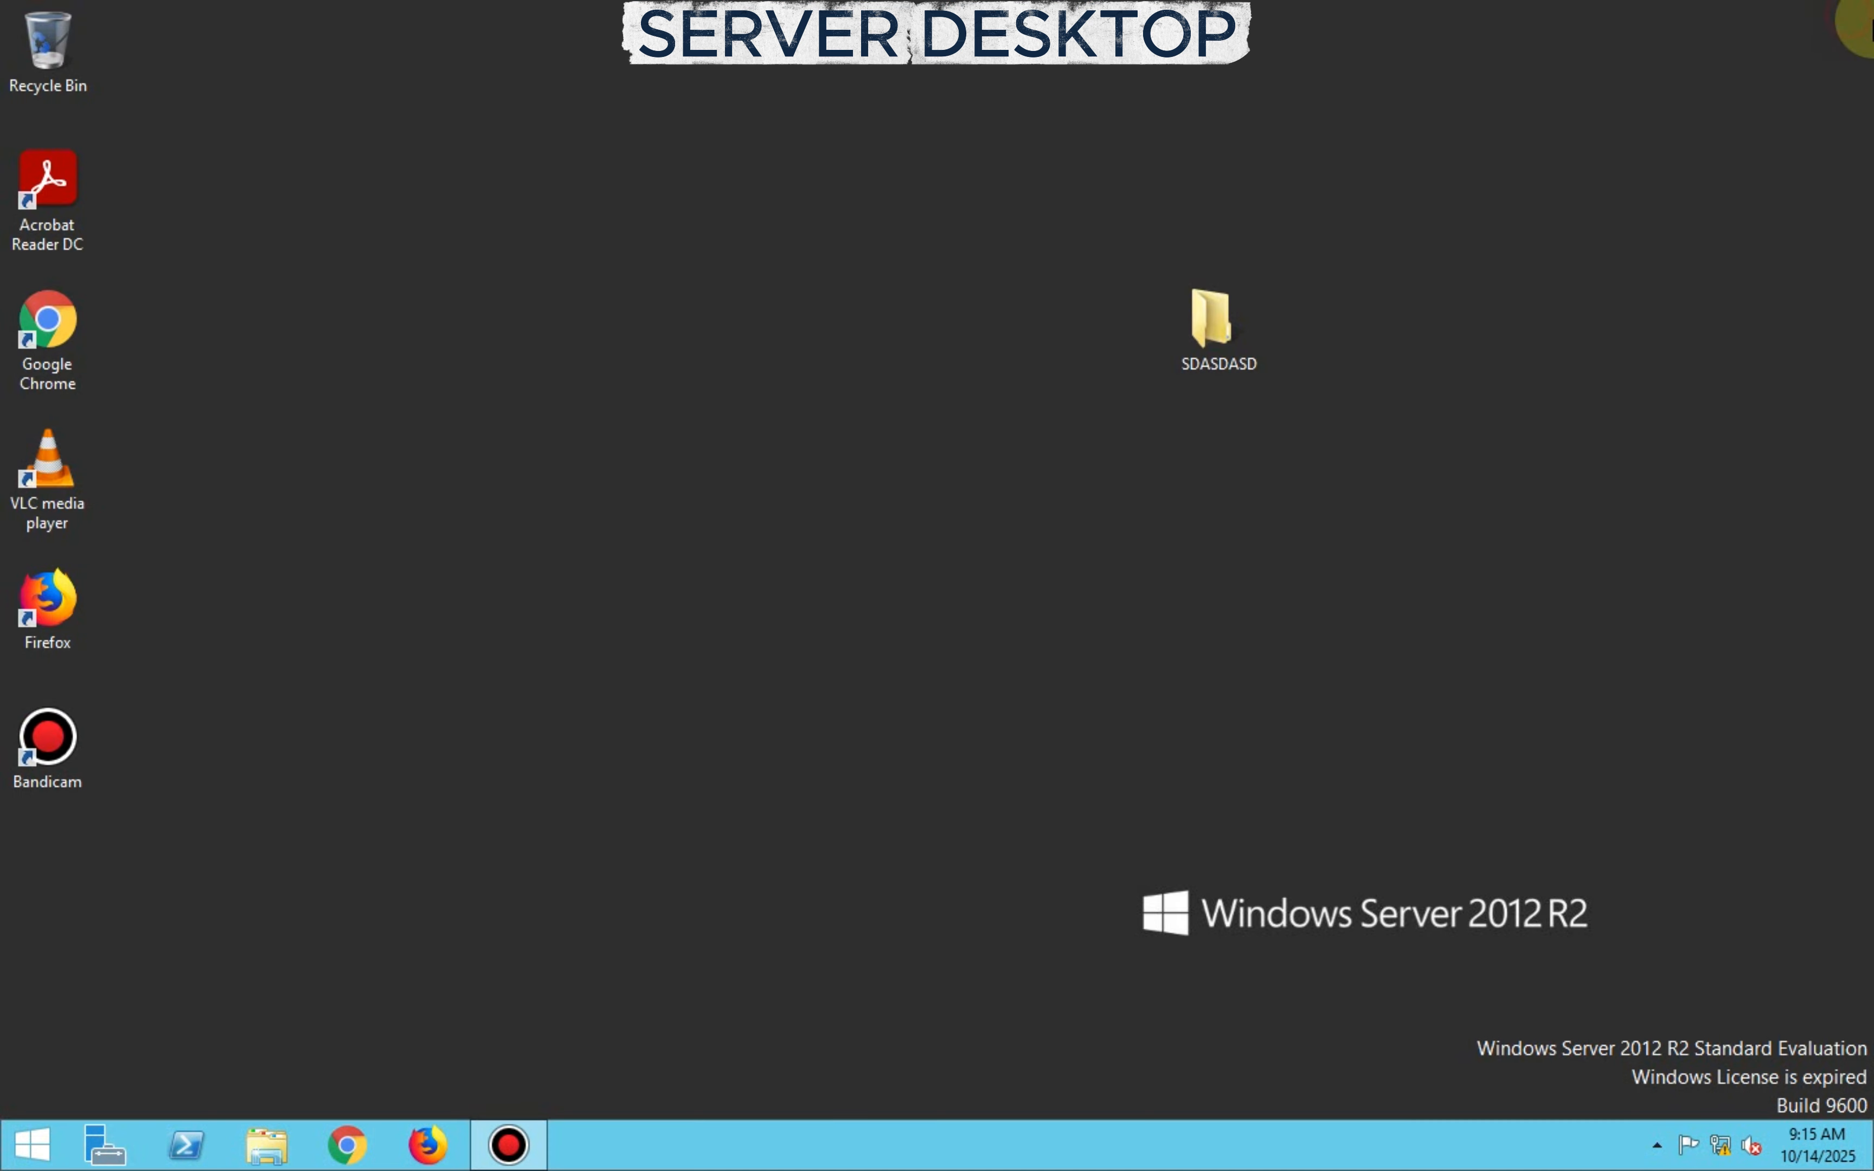
right_click(1270, 240)
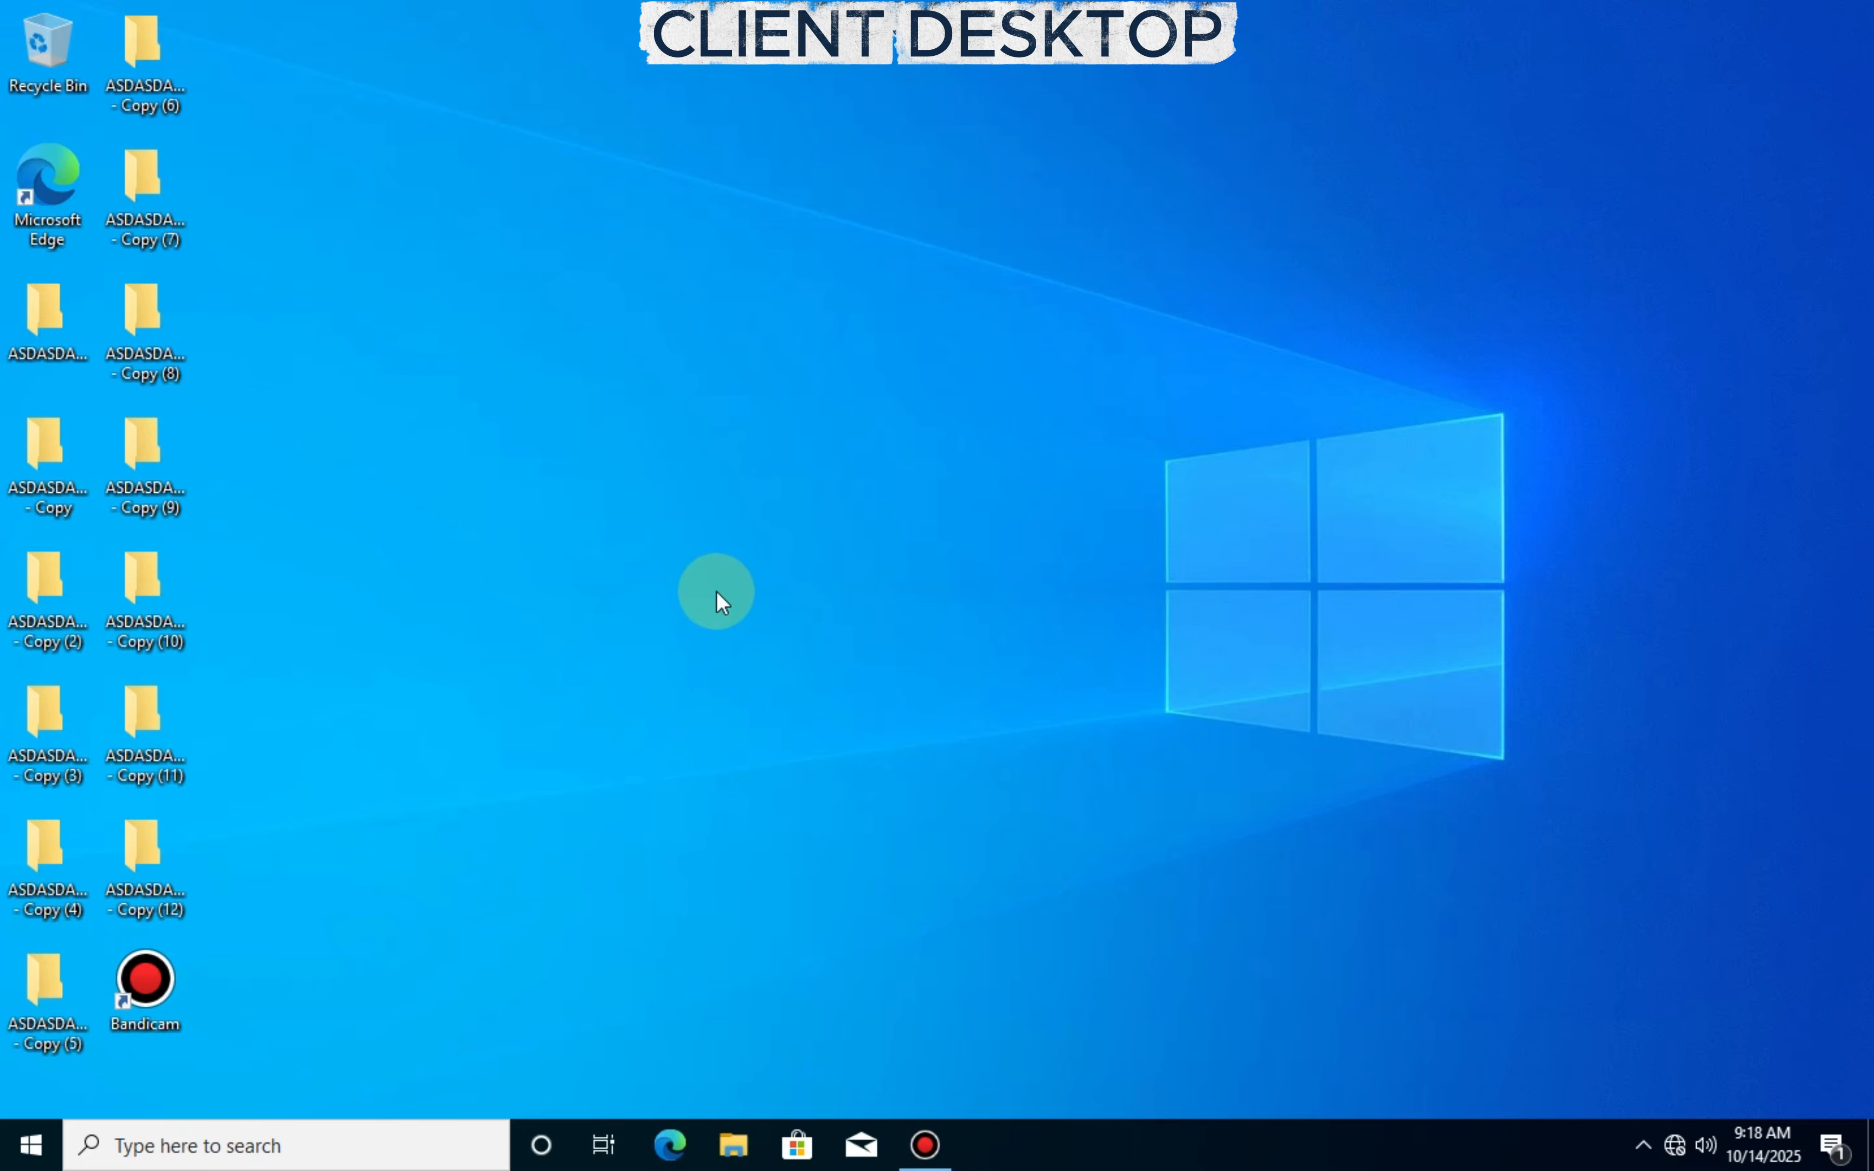
On the client computer, open the system properties of This PC from File Explorer
key("super+e")
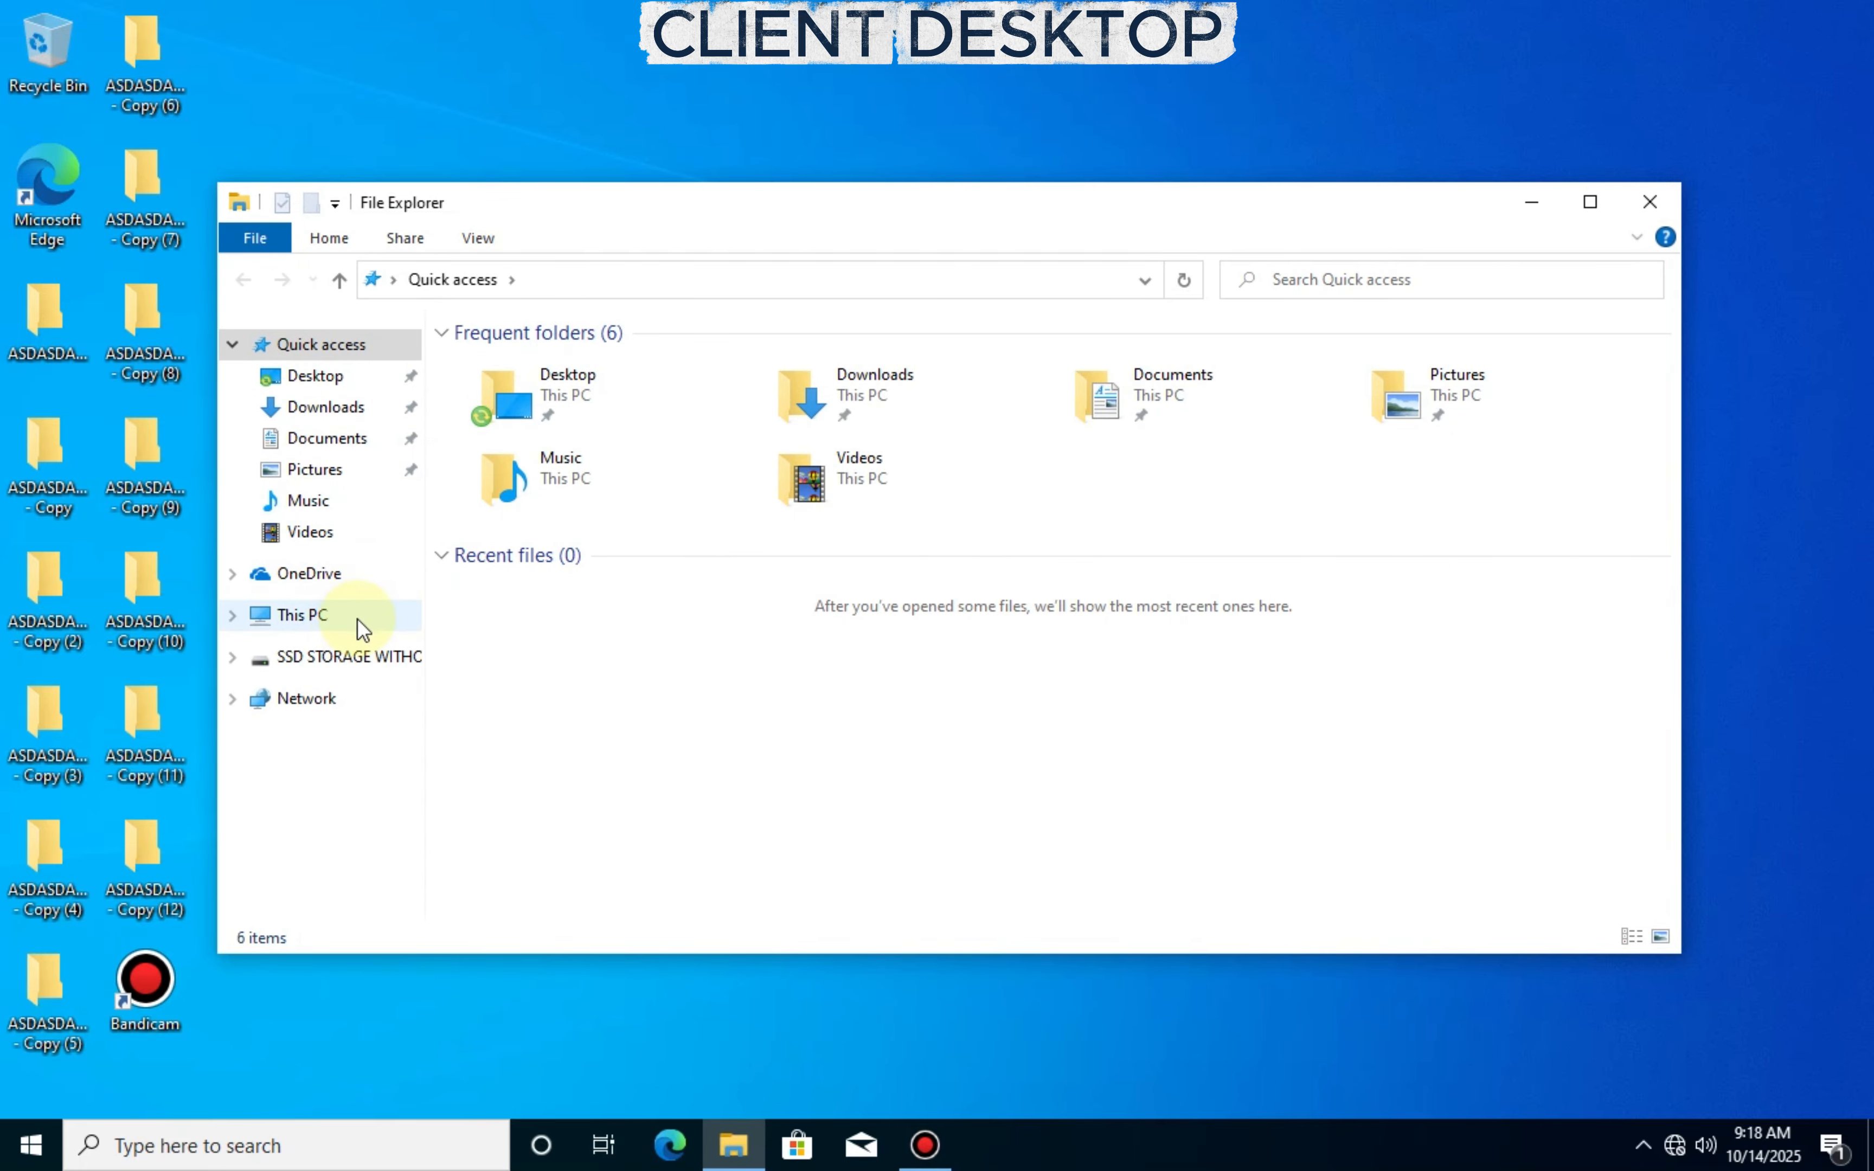
left_click(358, 620)
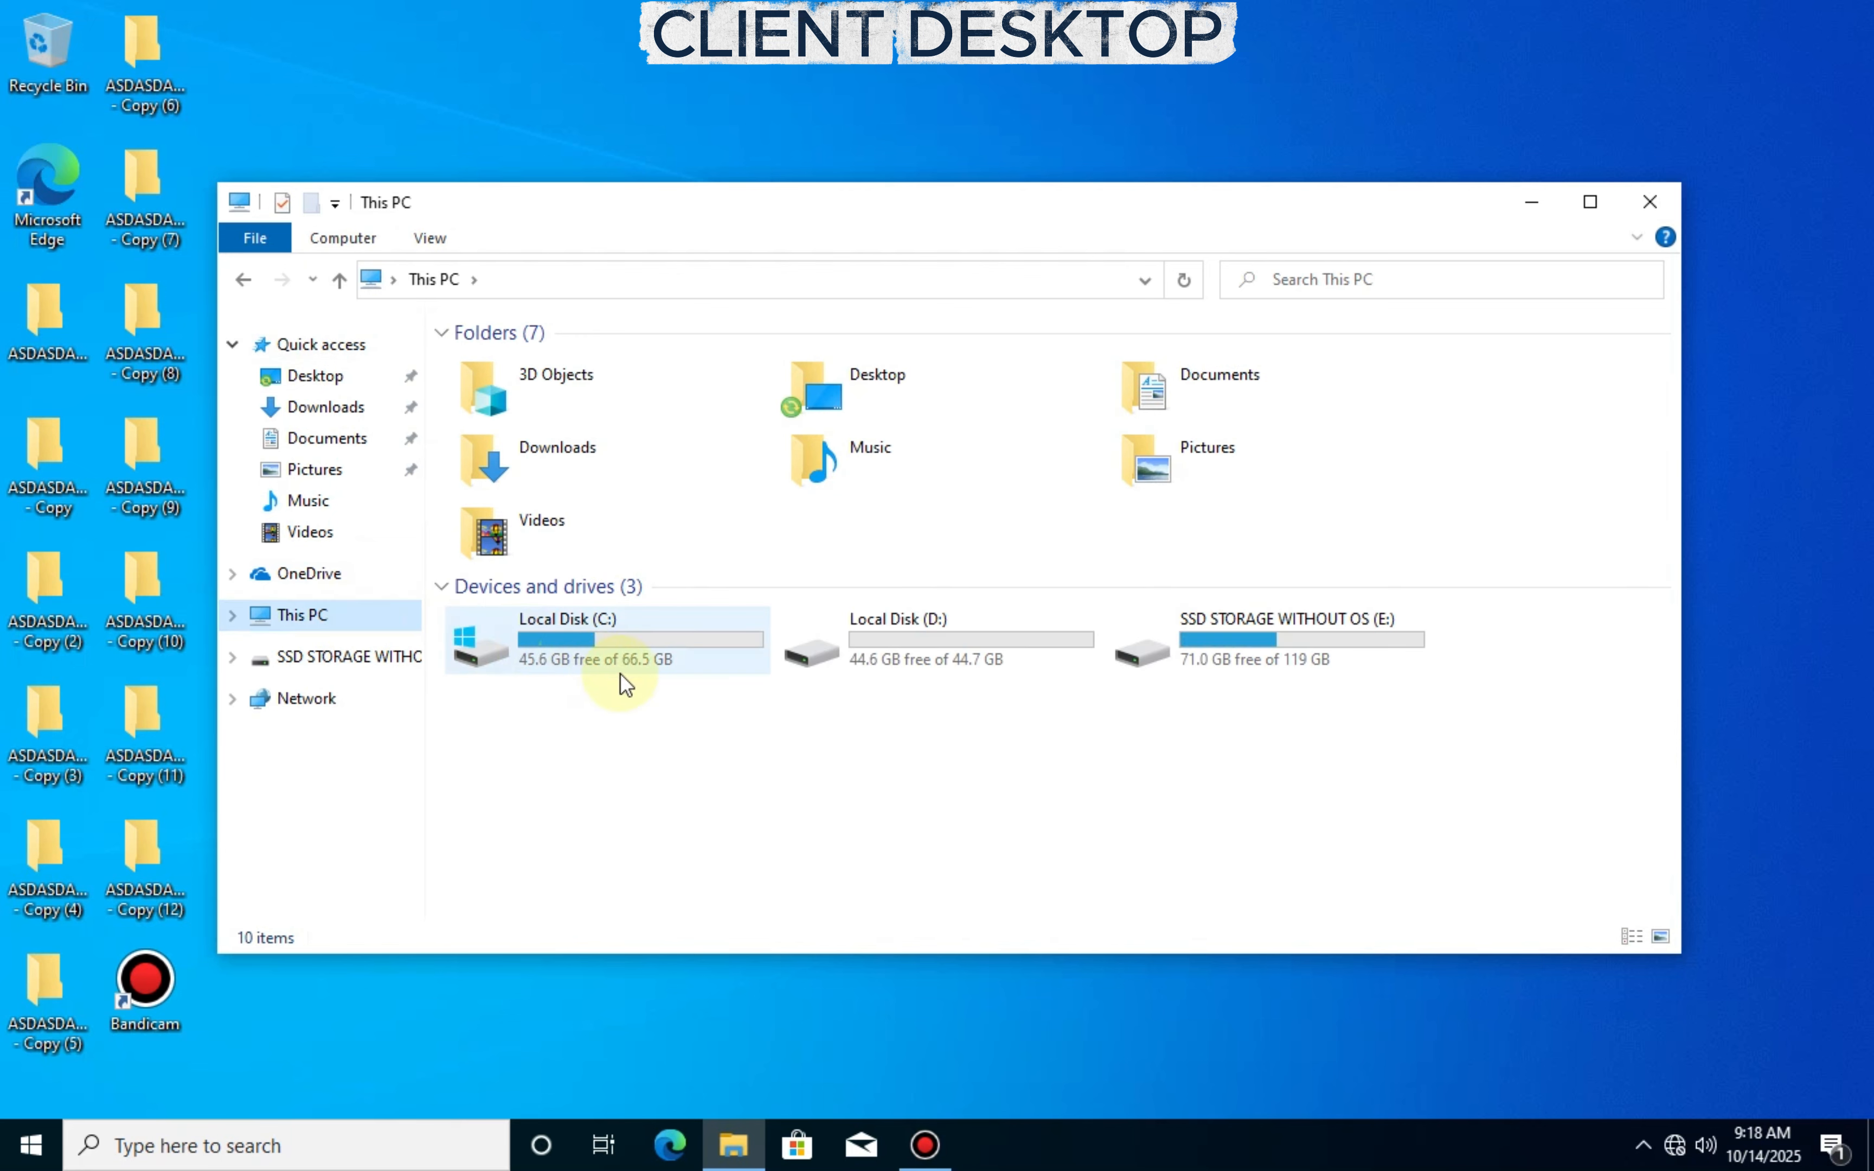
right_click(708, 770)
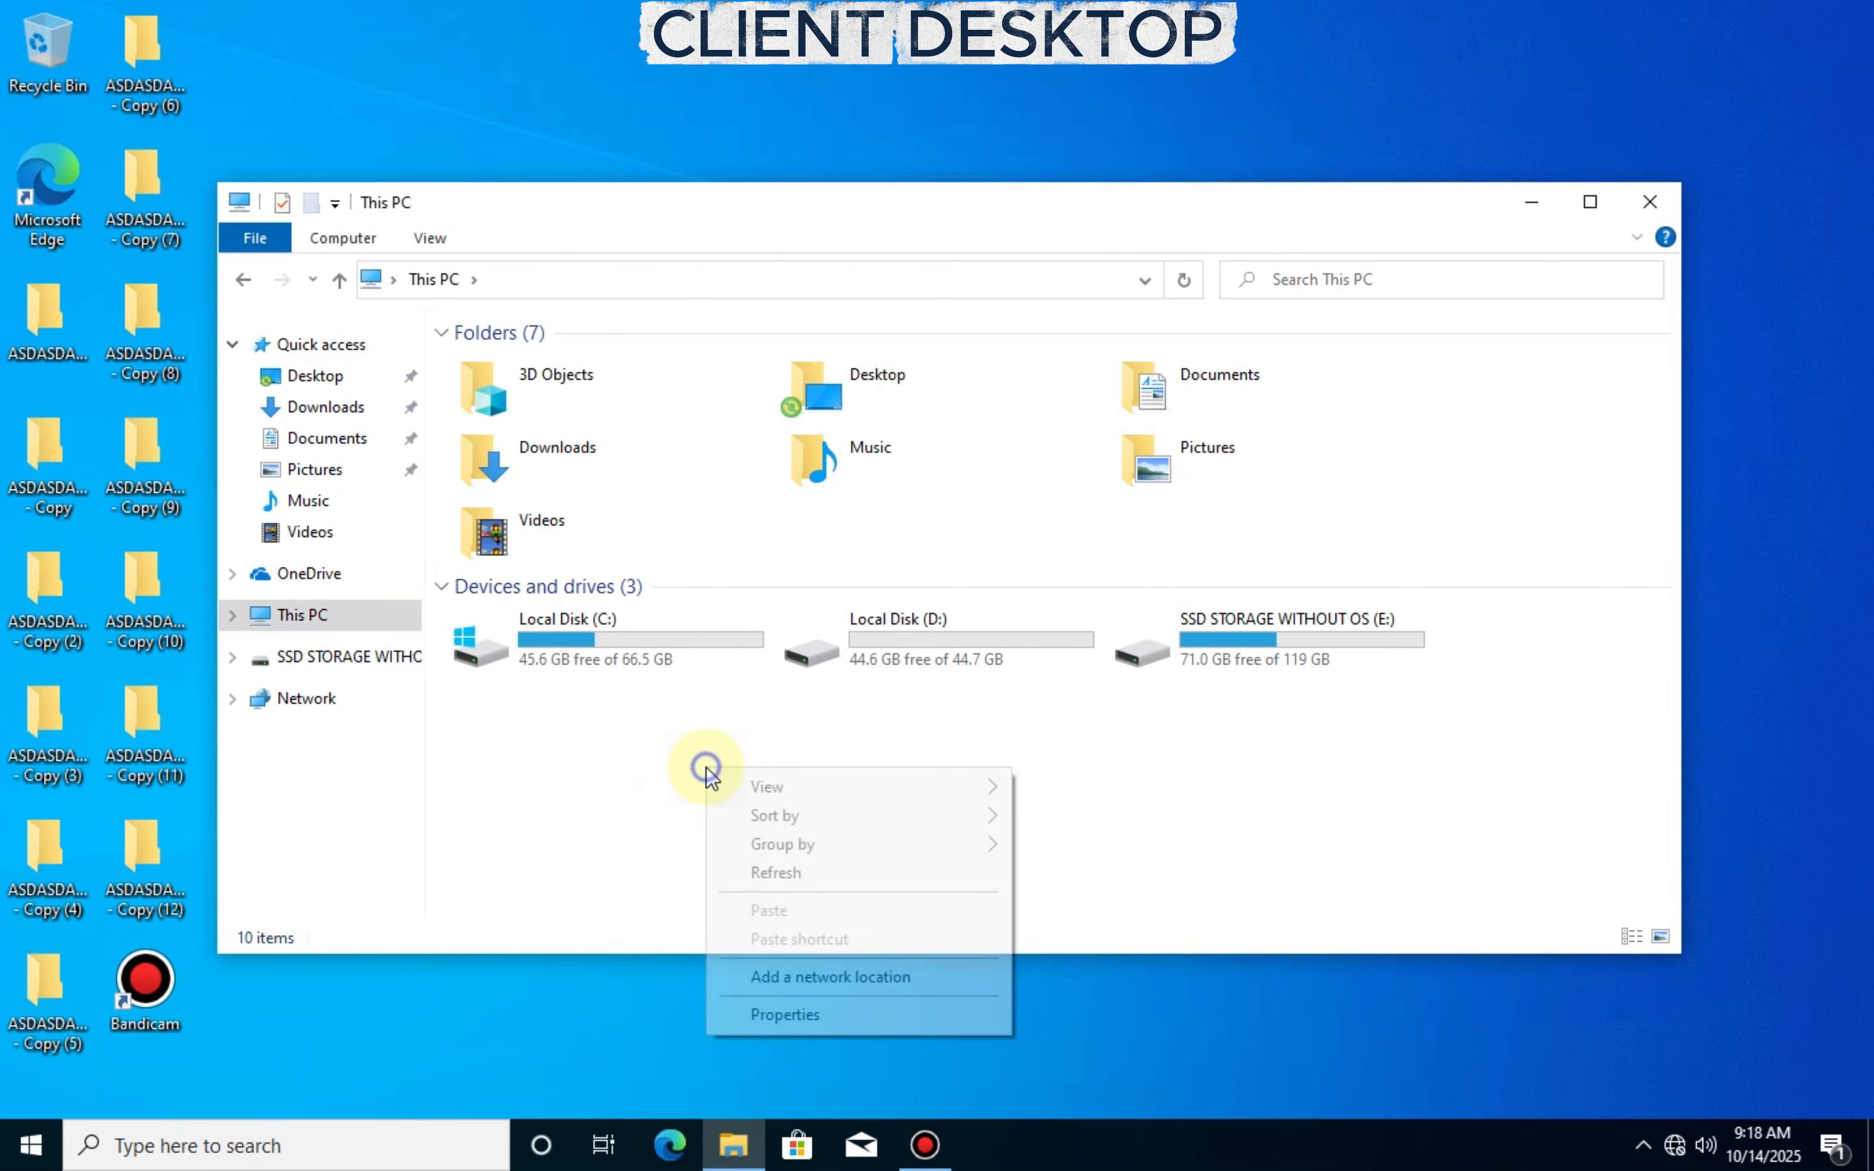
left_click(787, 1017)
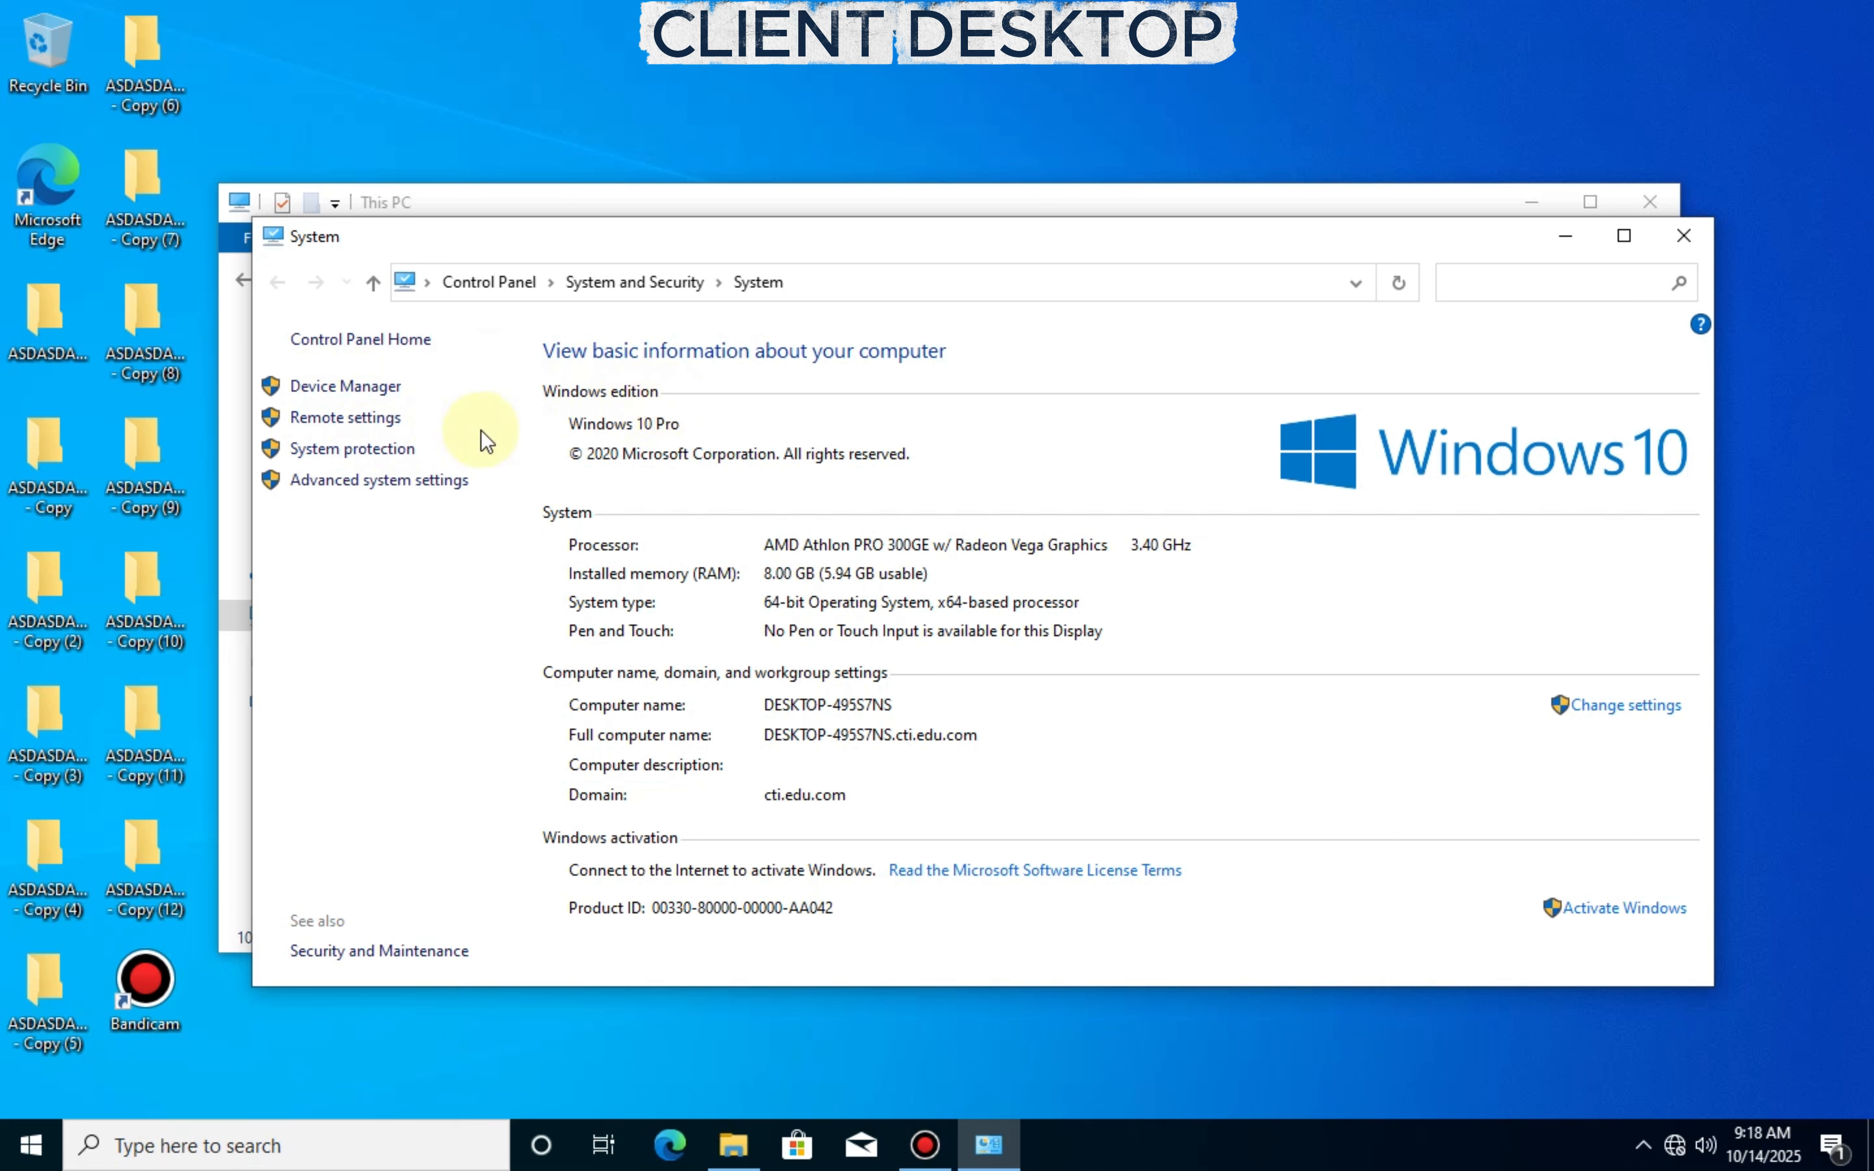
Allow remote connections to this computer in the client's remote settings
left_click(382, 419)
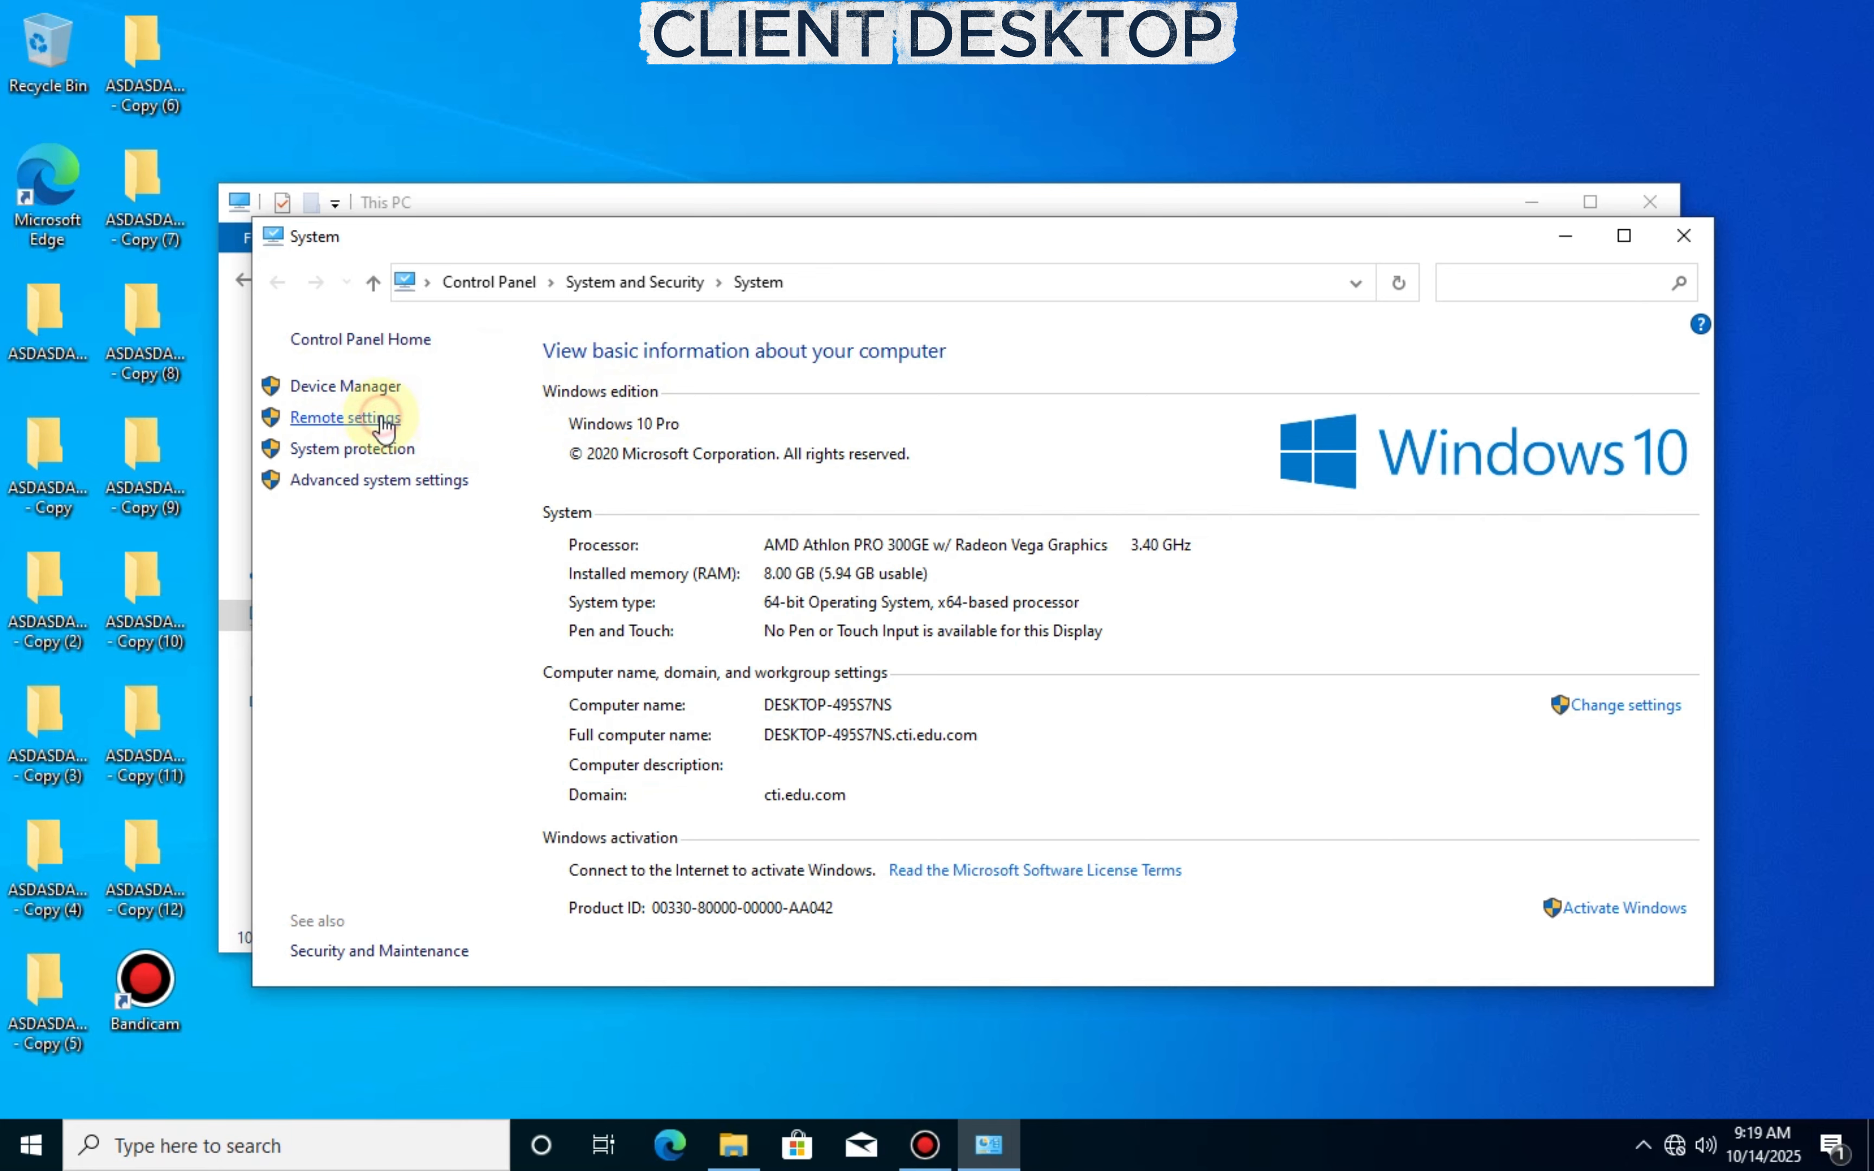
left_click(382, 418)
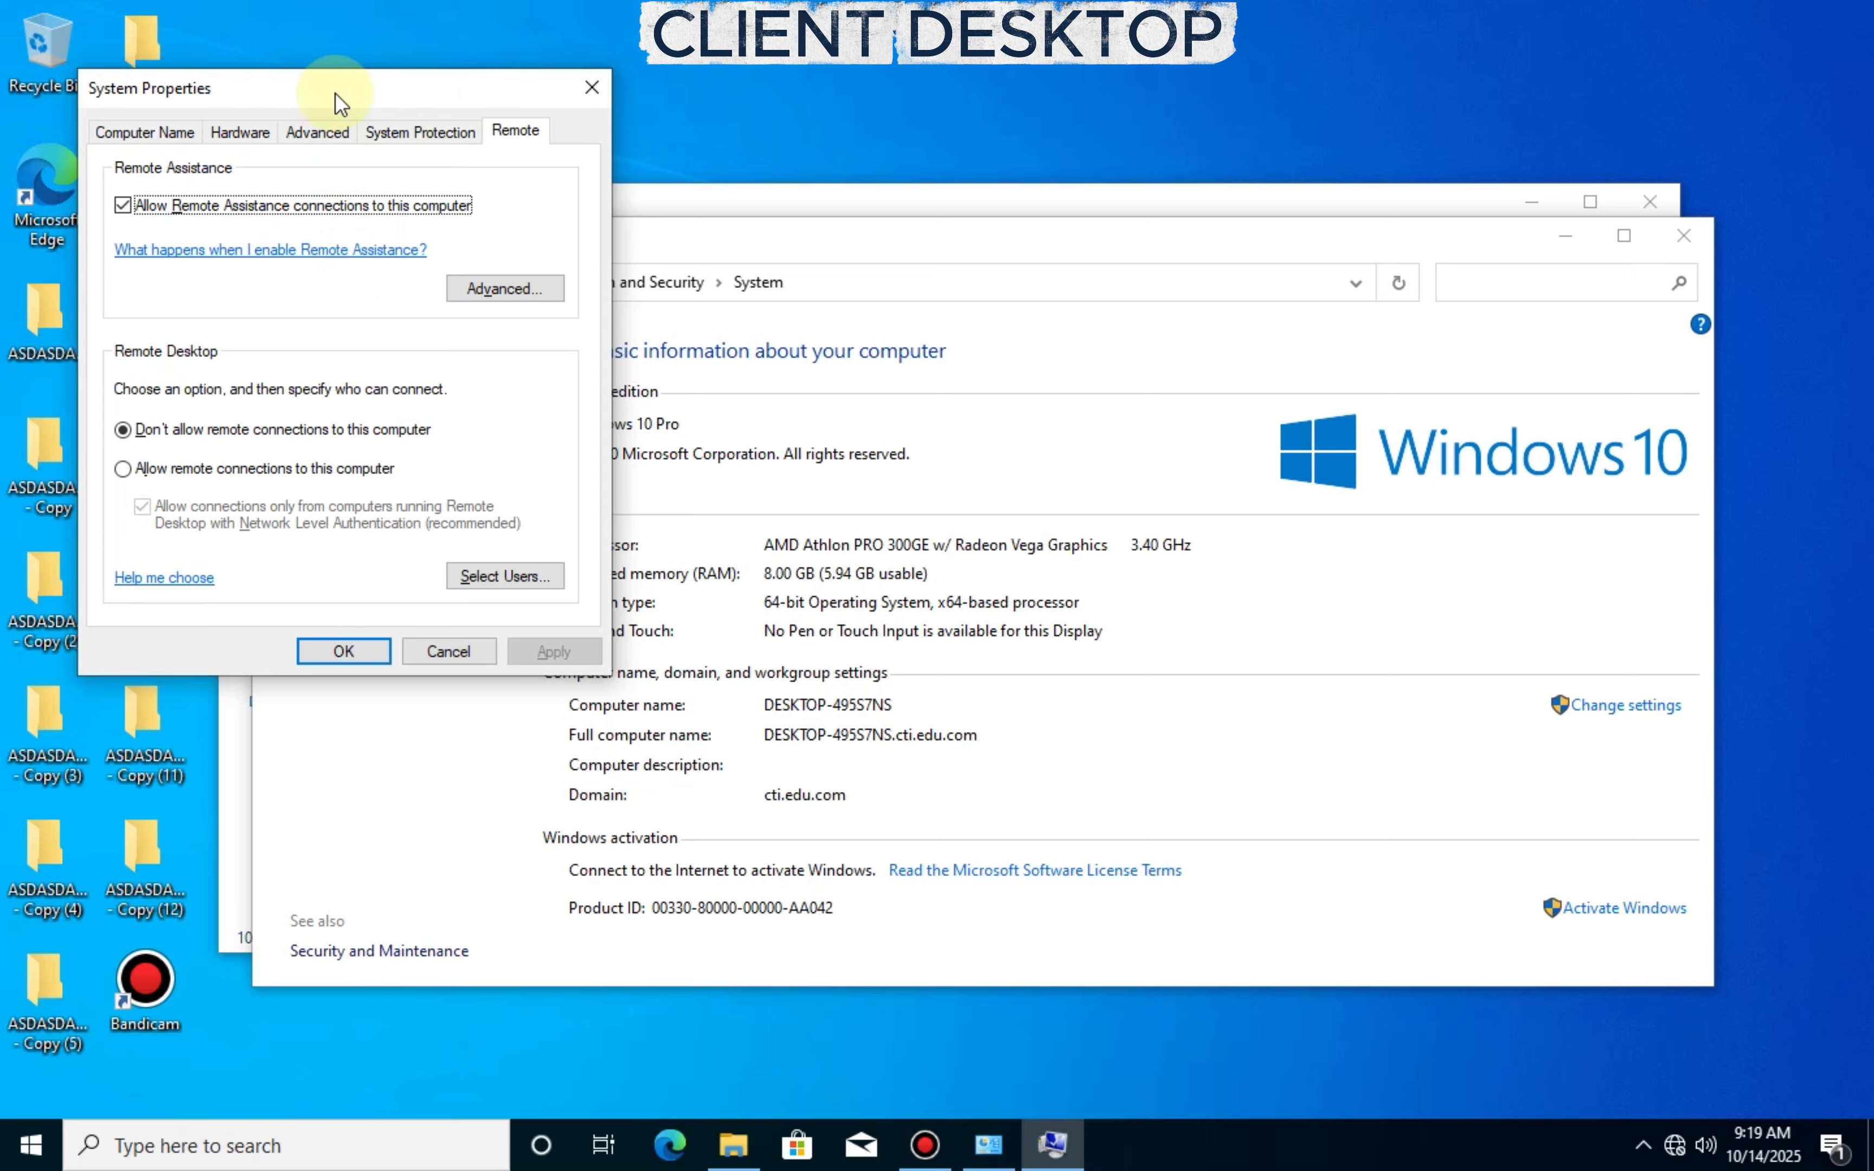
left_click_drag(335, 92, 778, 148)
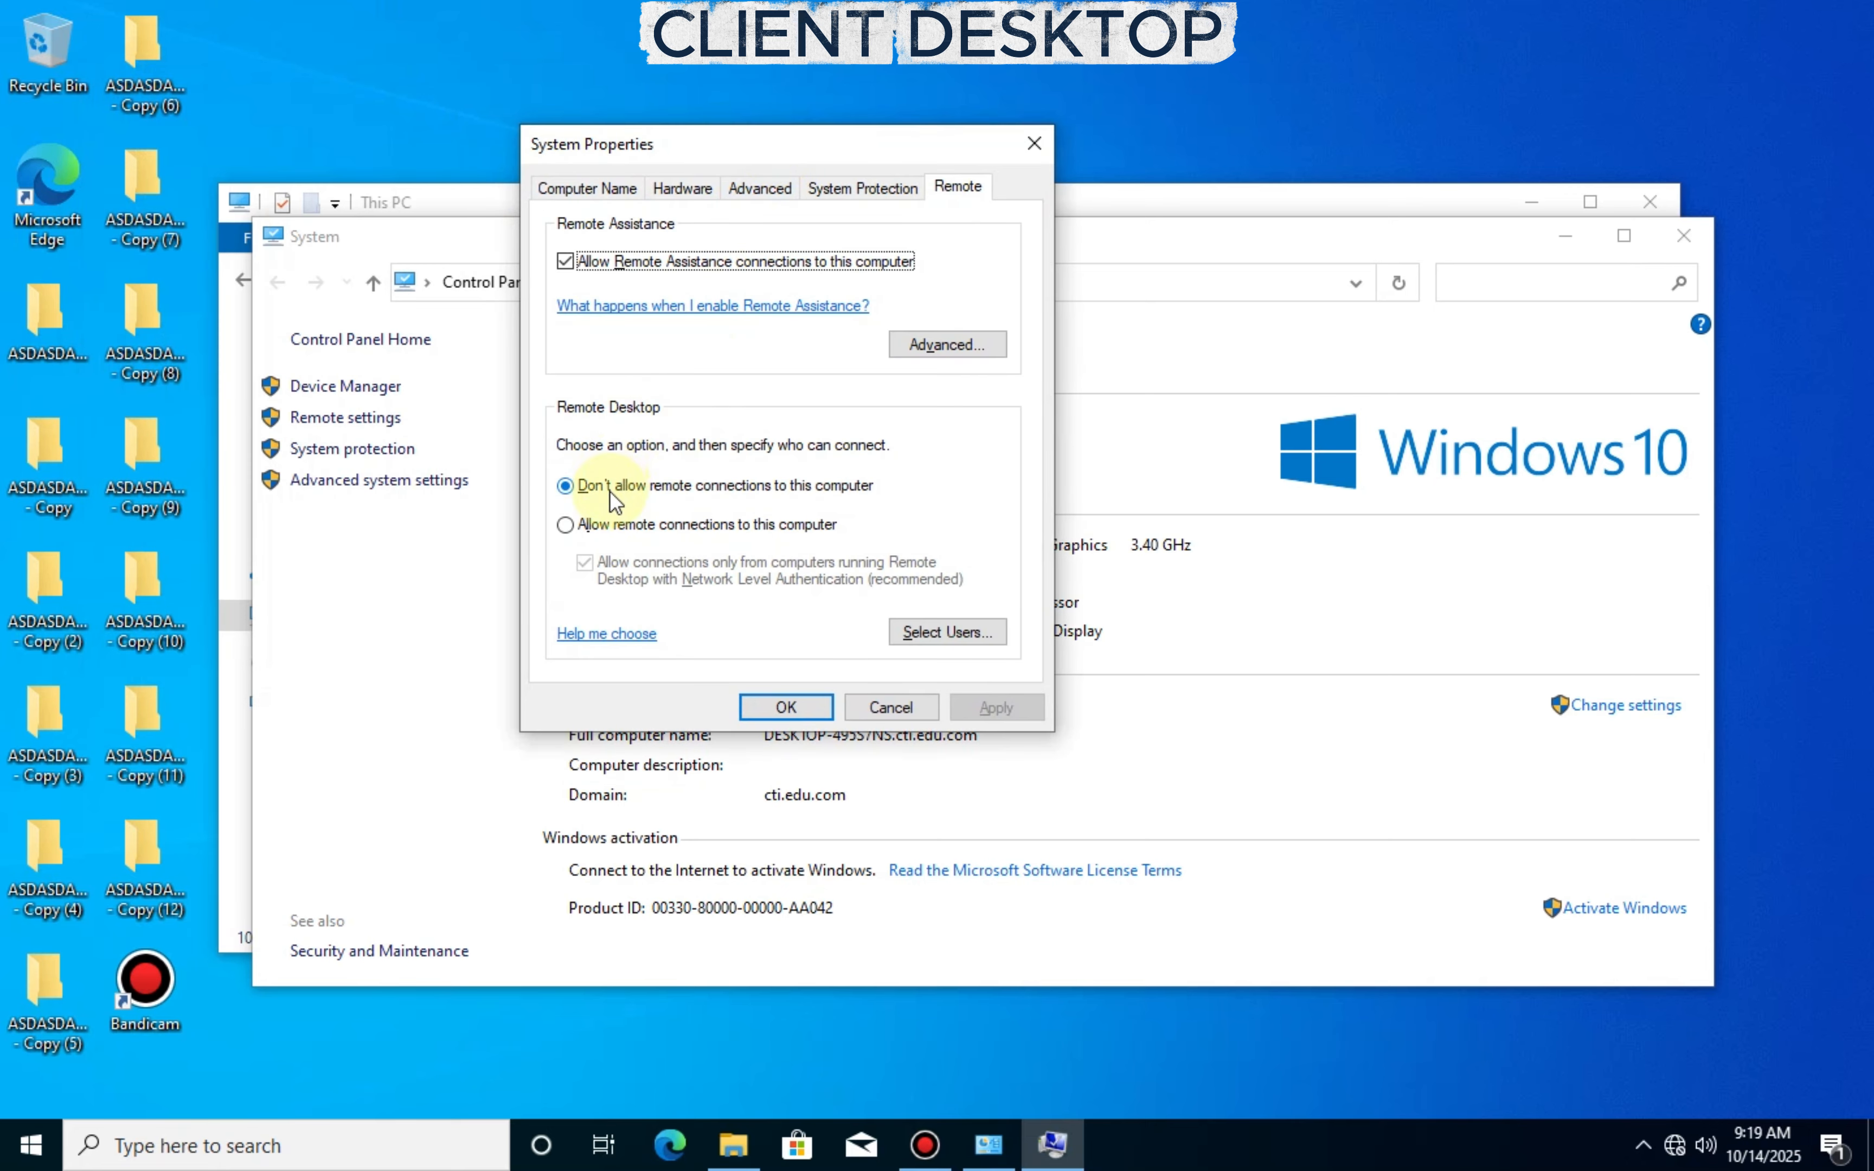
left_click(664, 522)
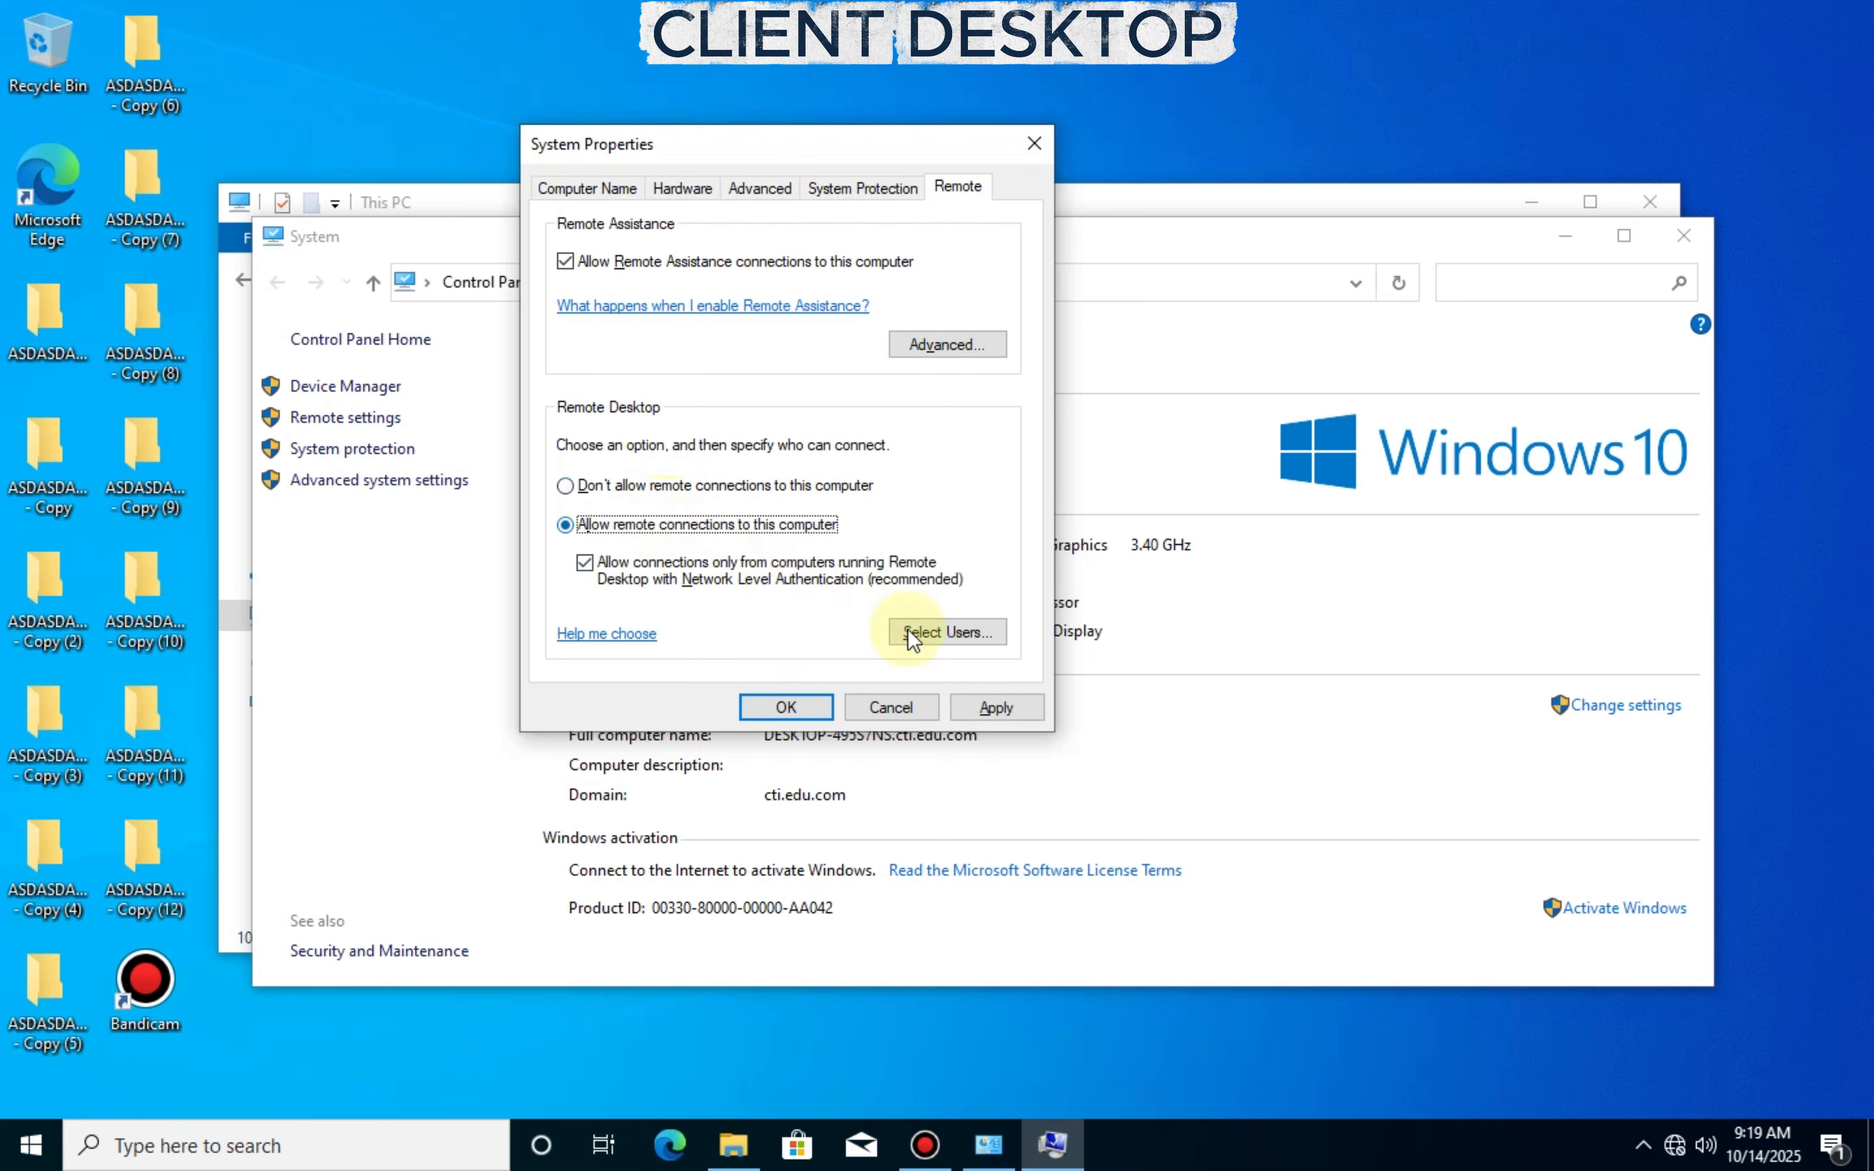
Add the domain account matching "admin" to the Remote Desktop users
left_click(968, 643)
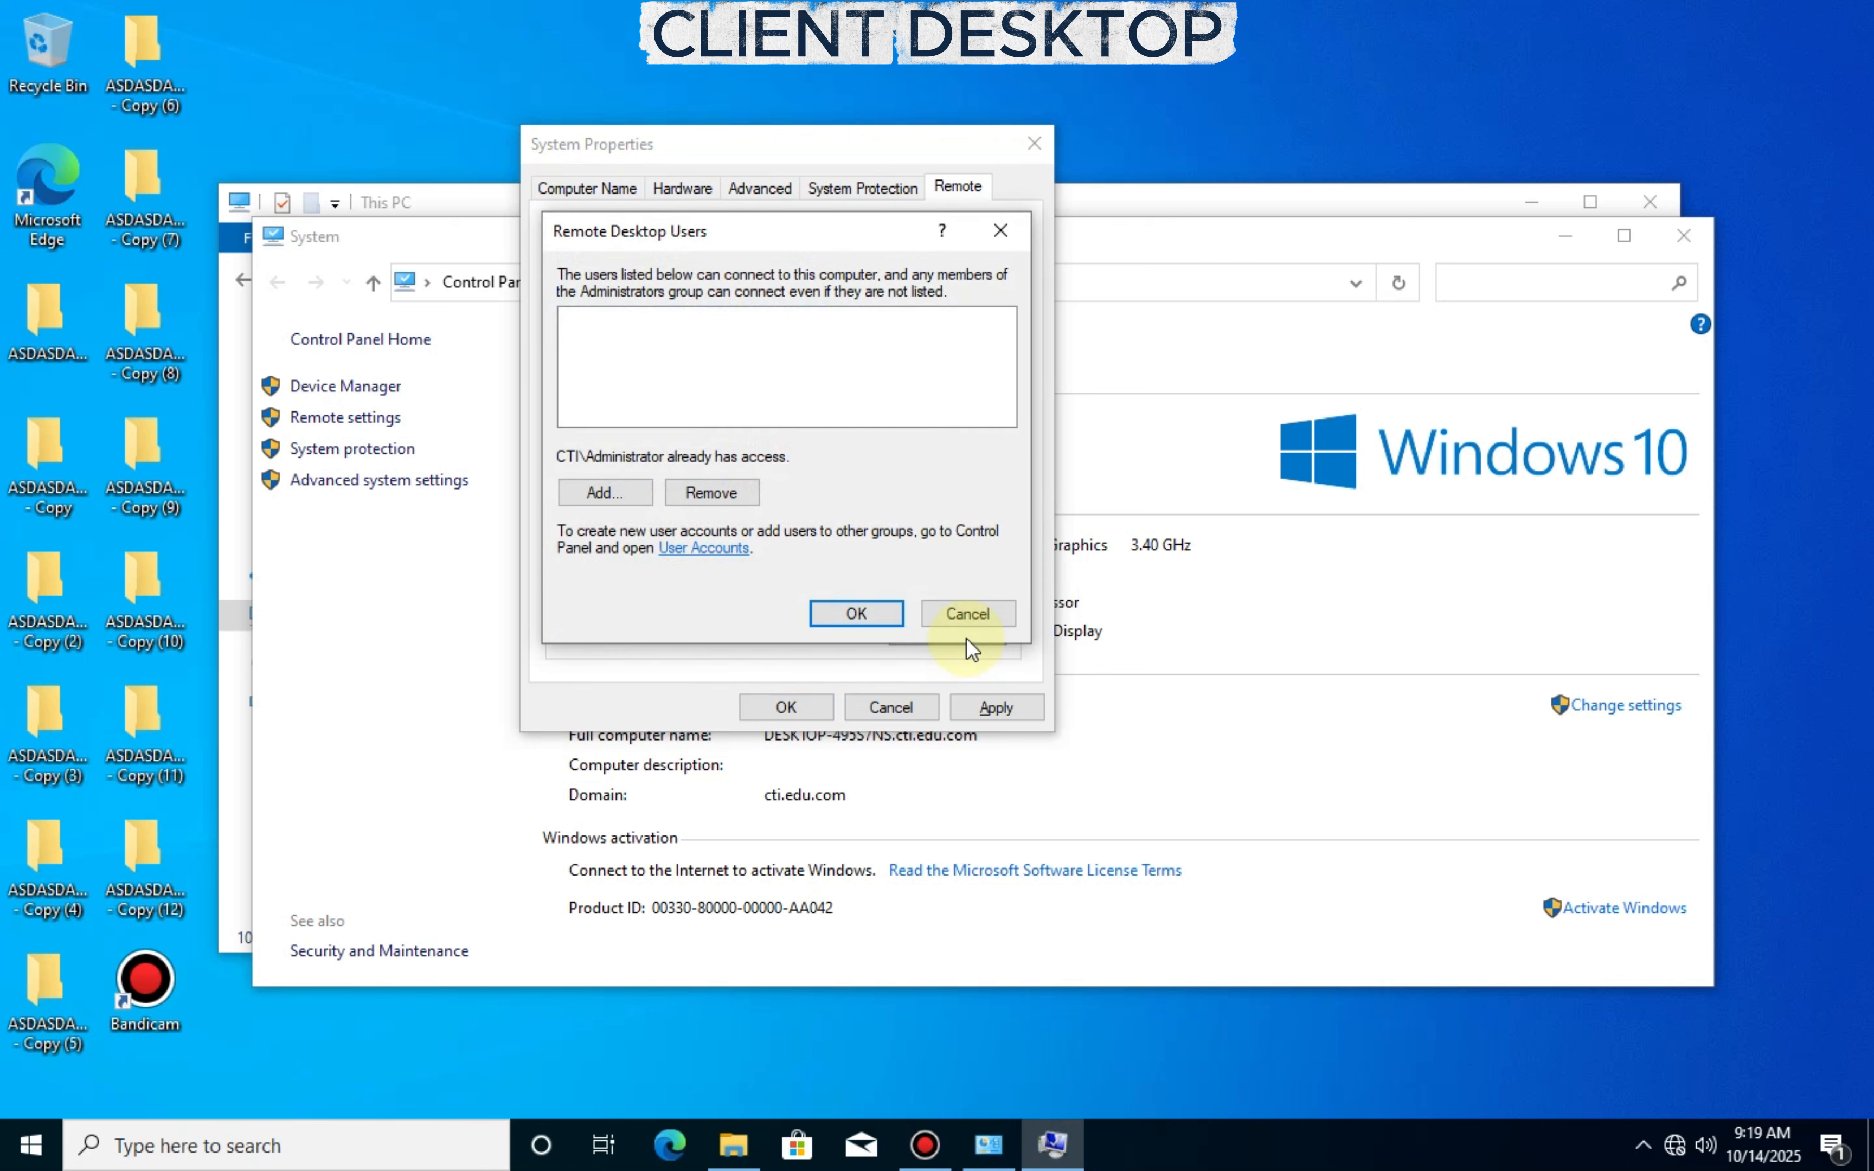
left_click(601, 490)
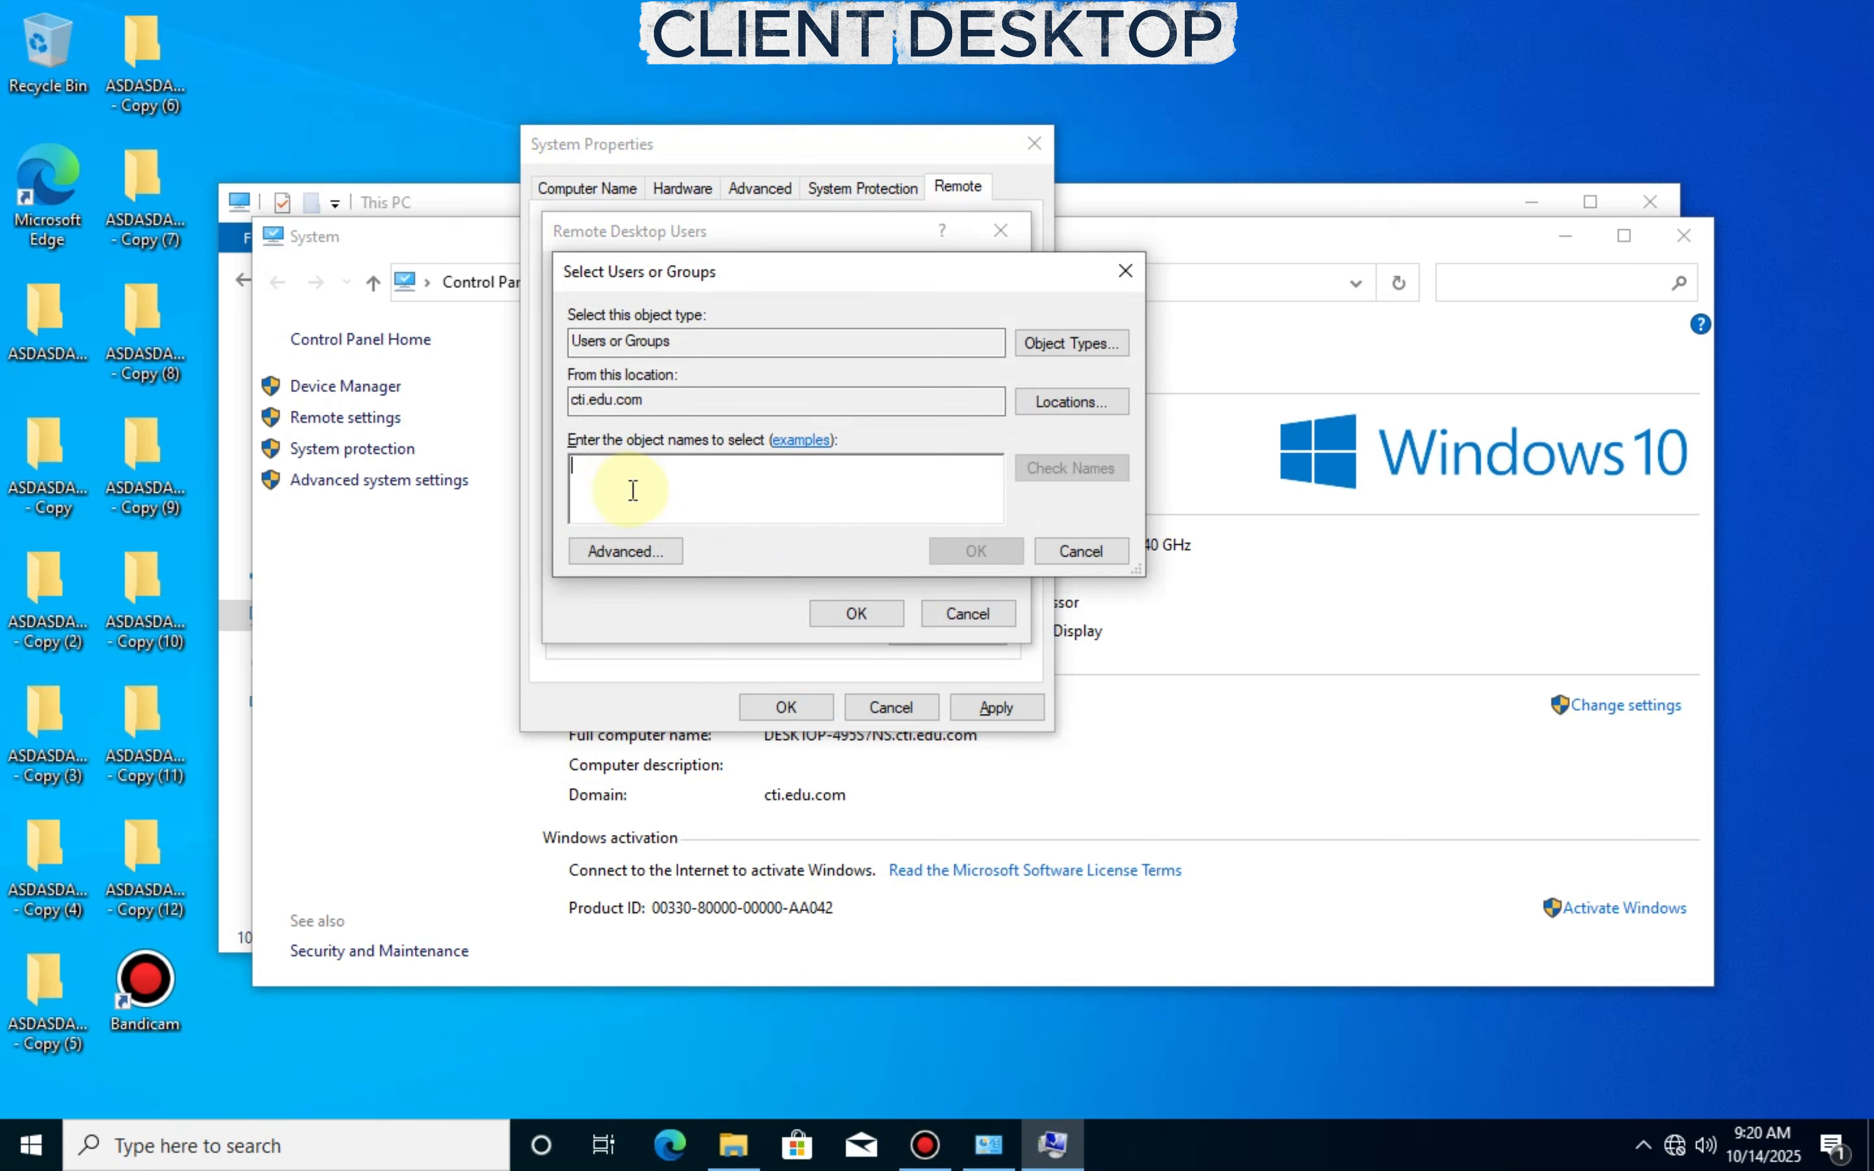
type("ad")
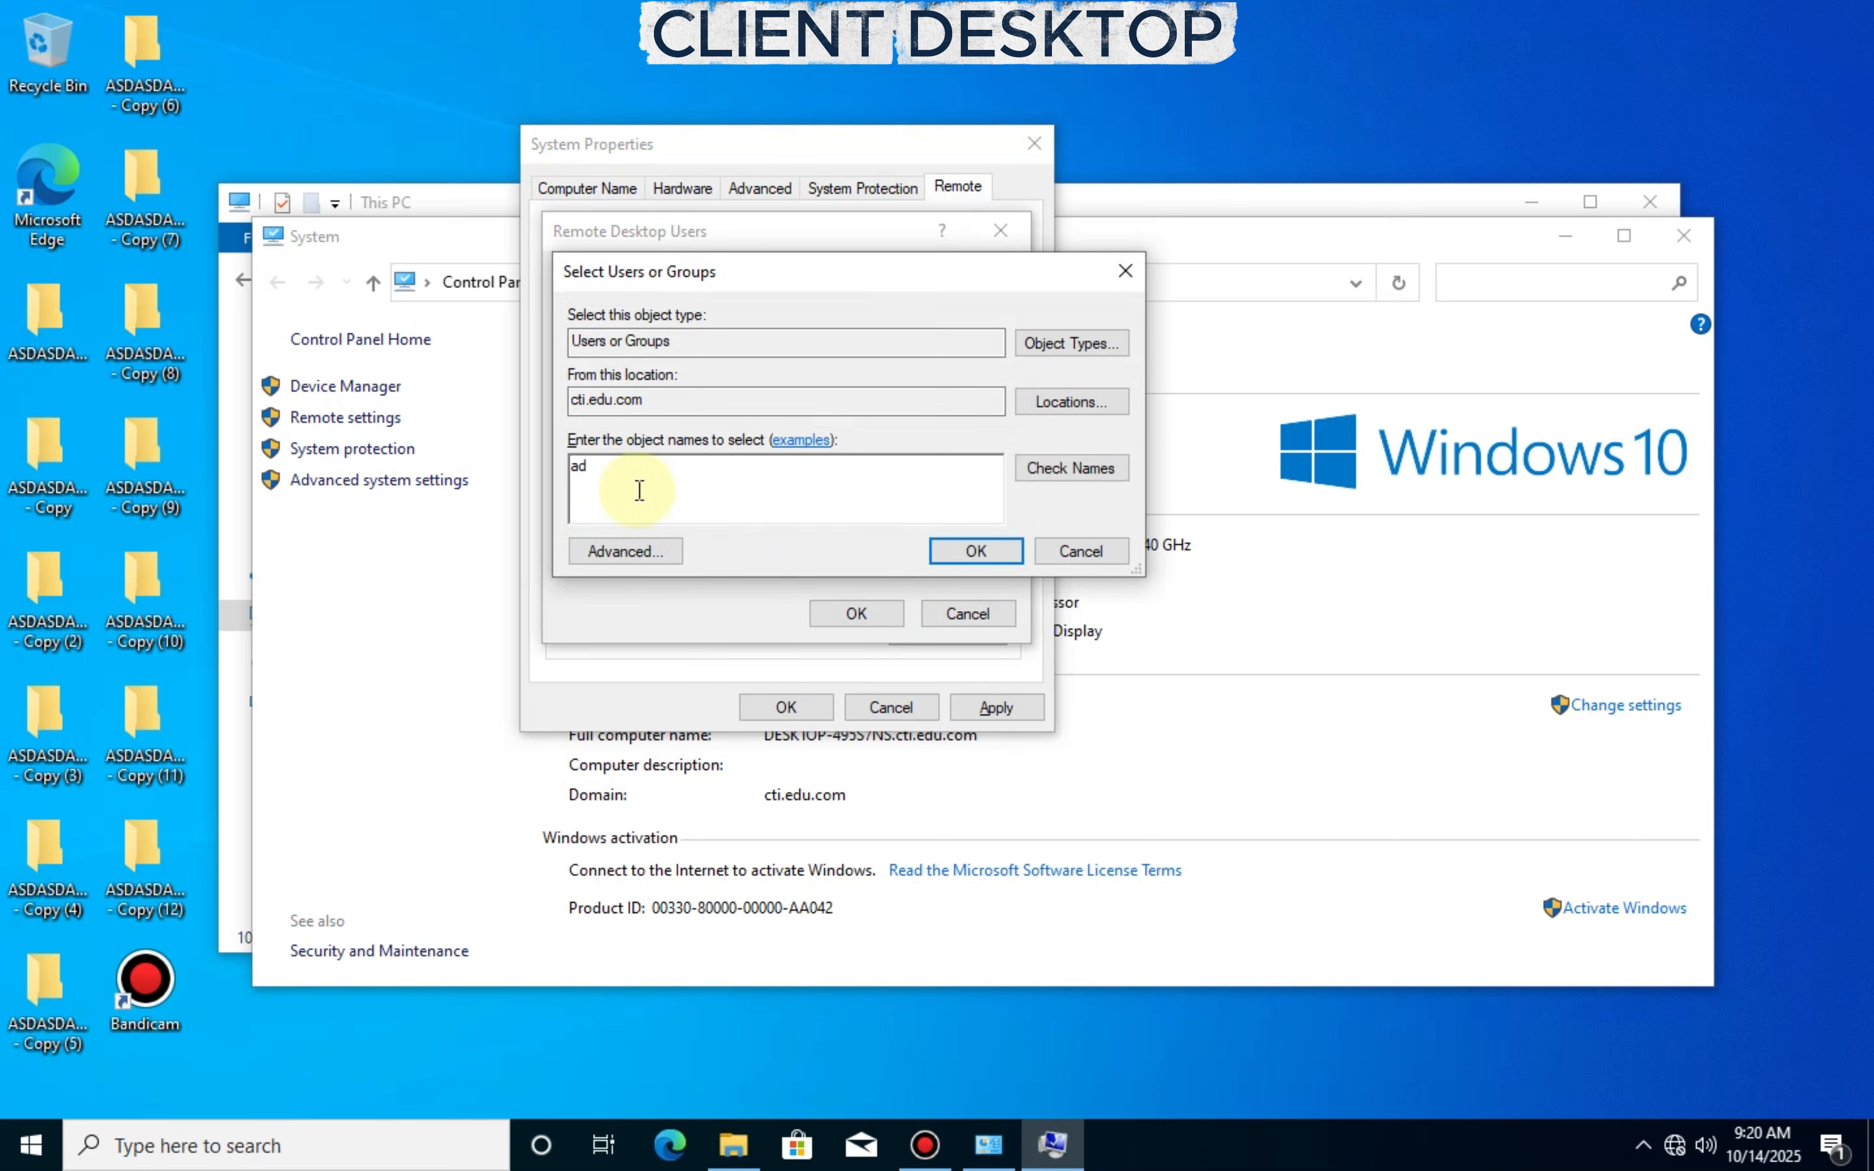
type("min")
key("Return")
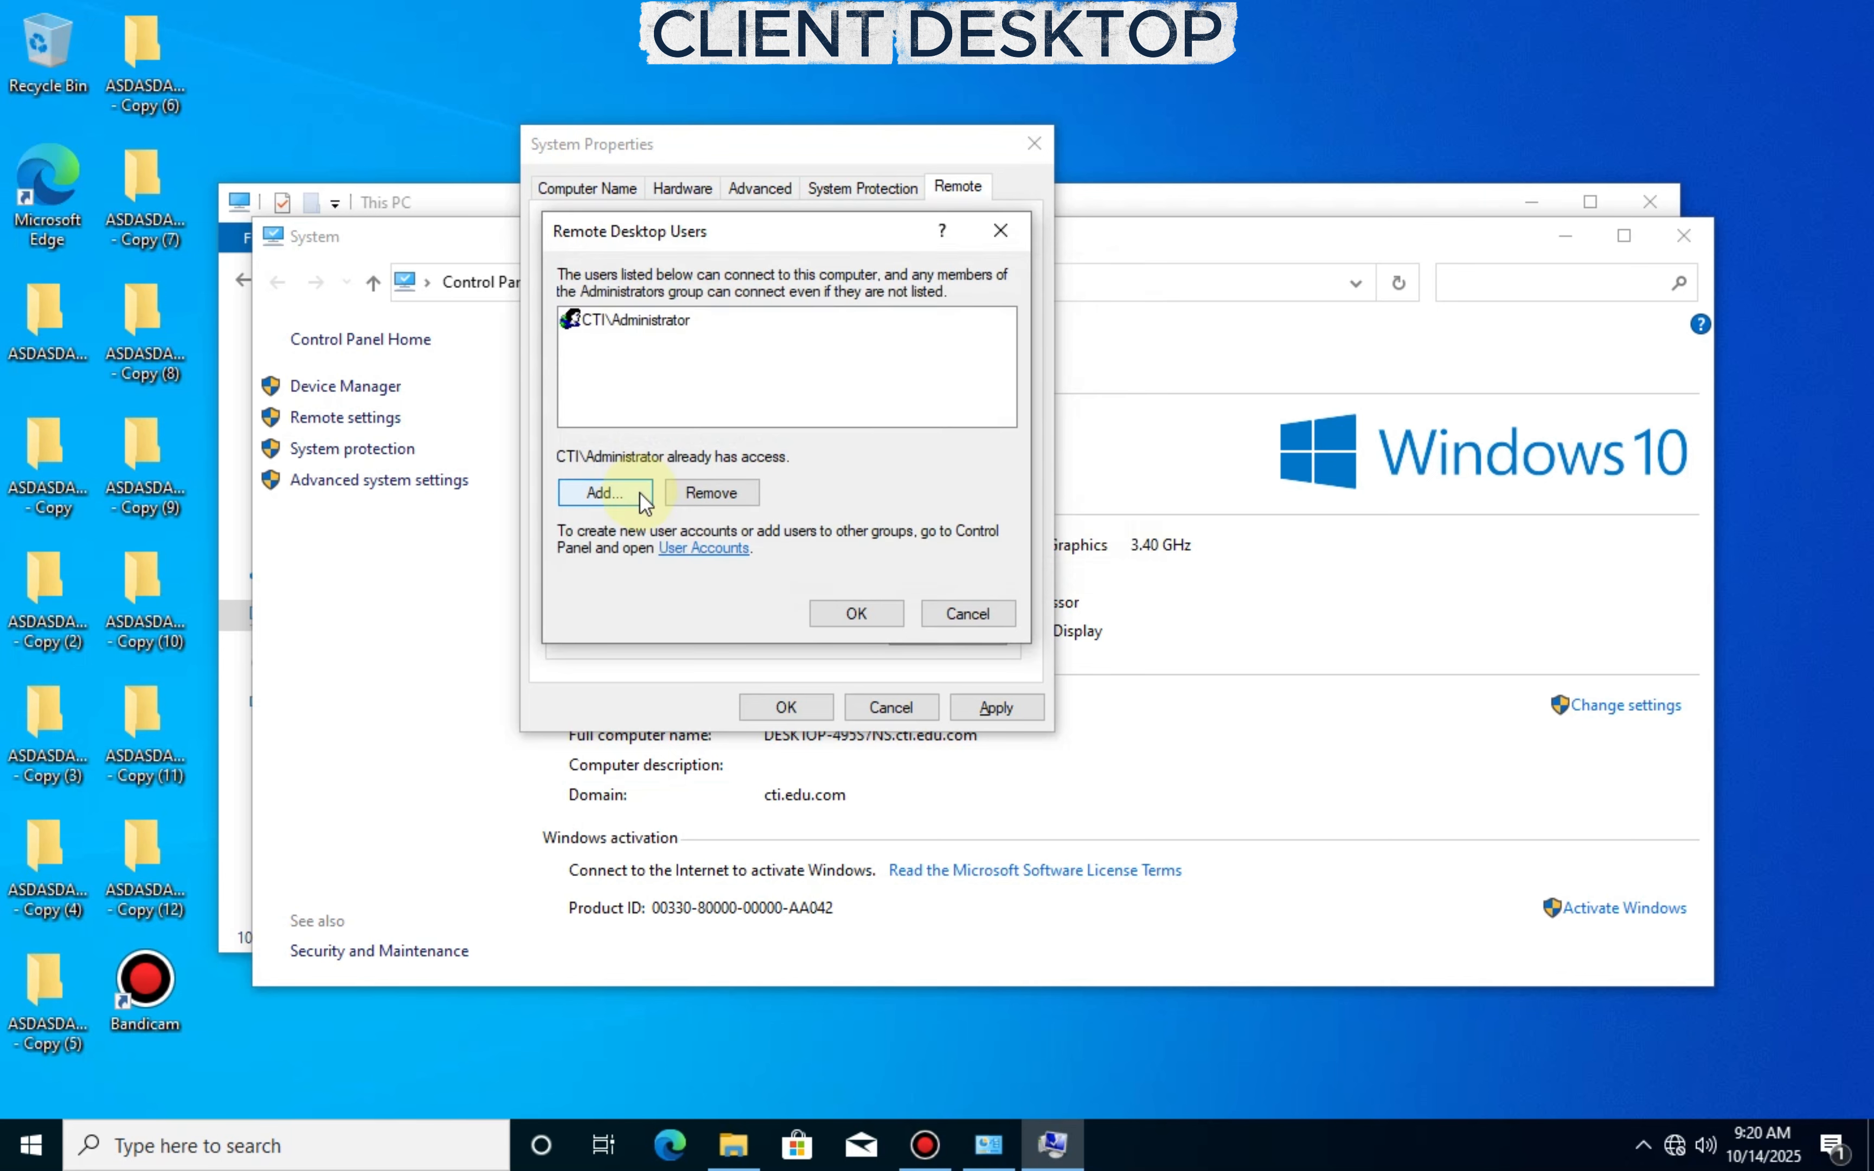
Try to add cti.edu.com to the client's Remote Desktop users
left_click(642, 495)
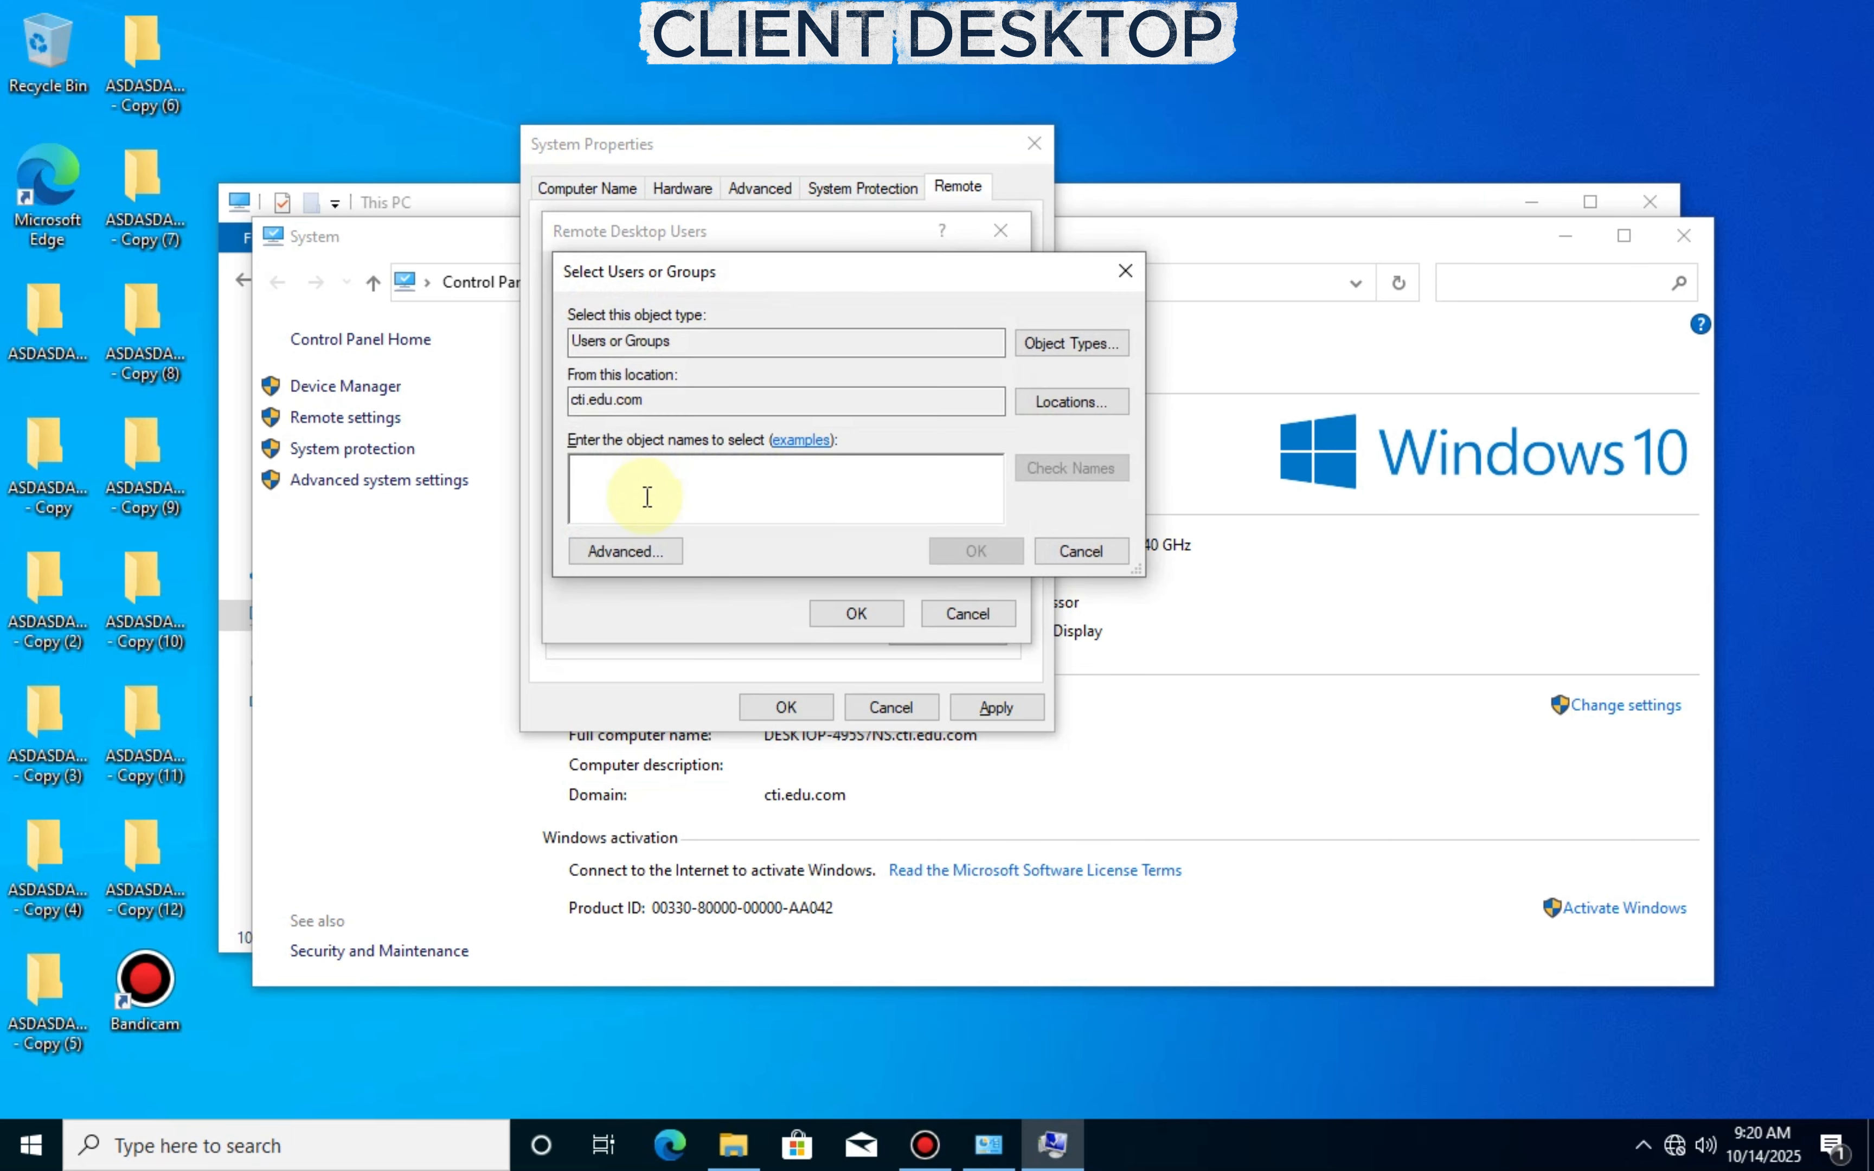
type("cti.")
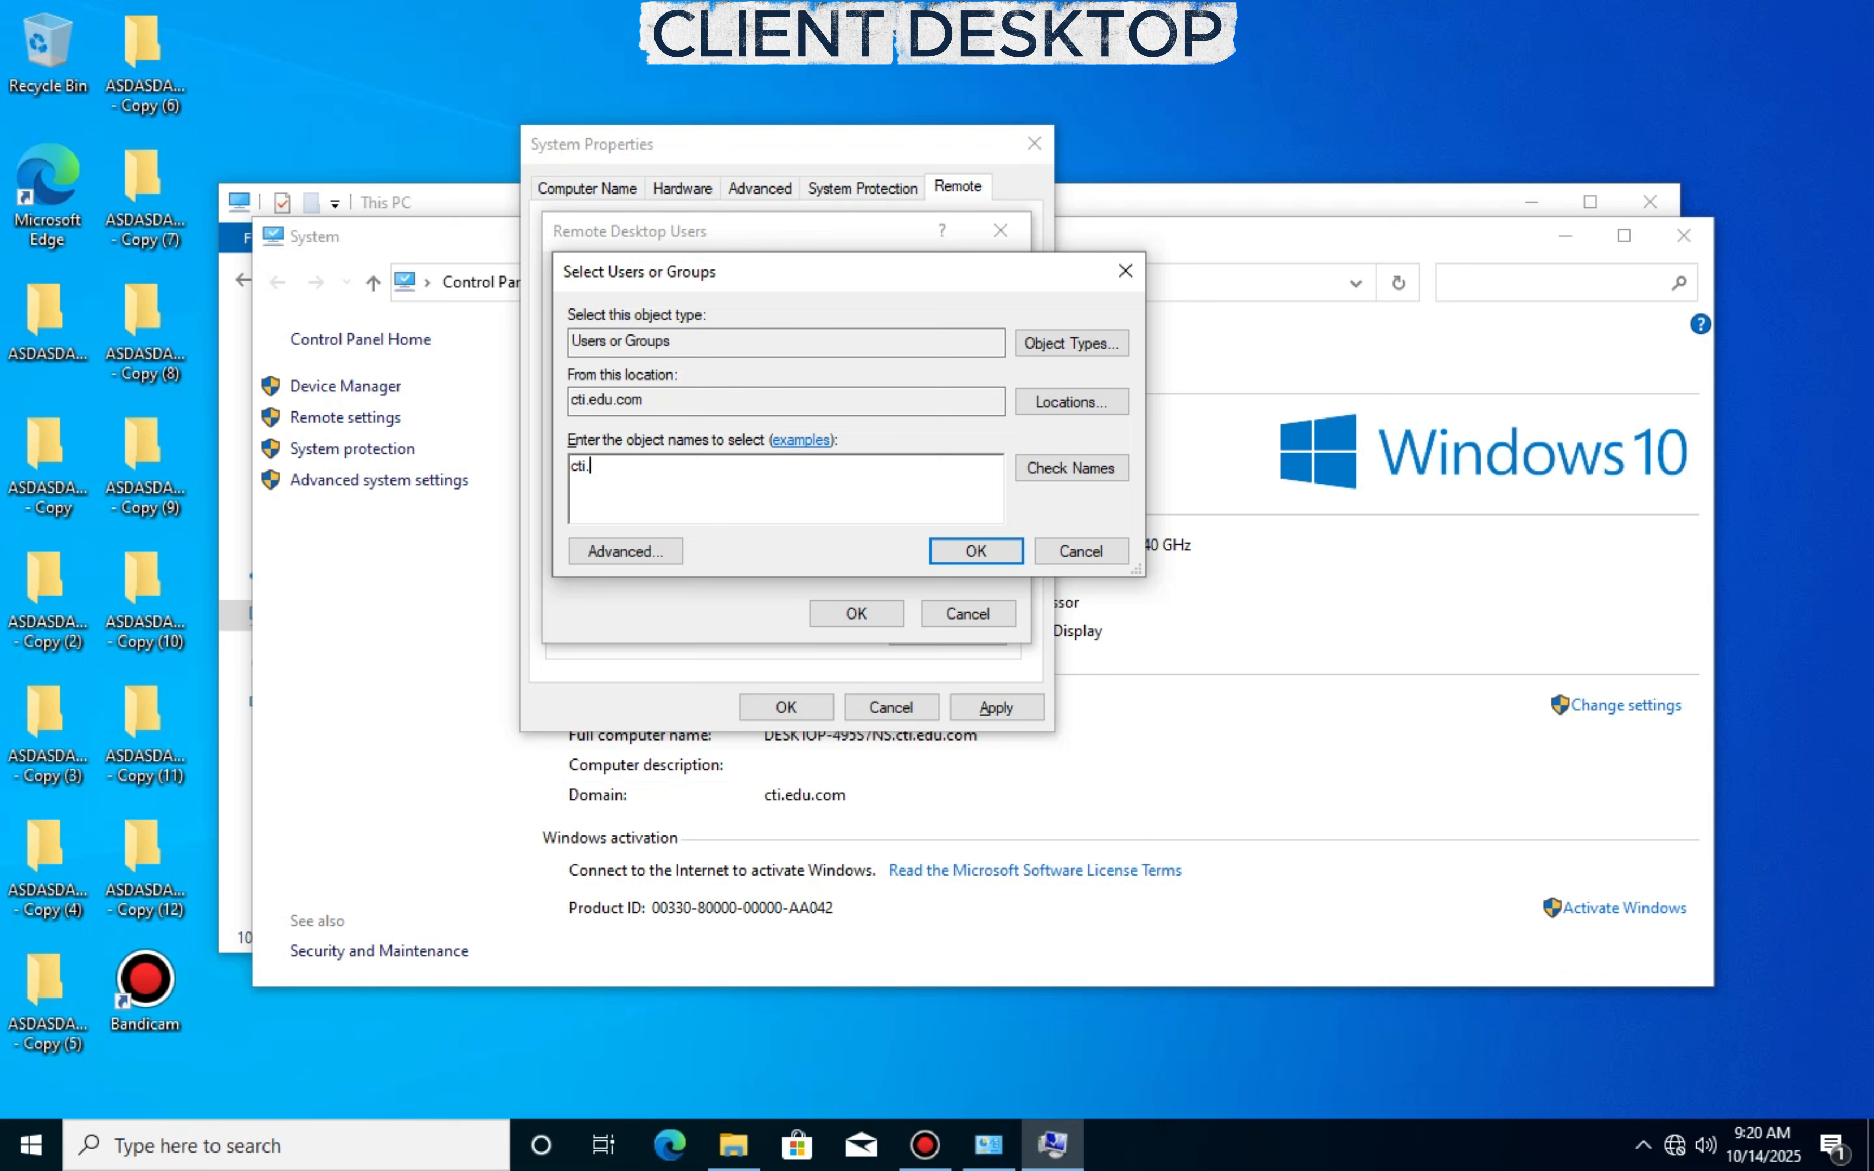
type("edu.com")
key("Return")
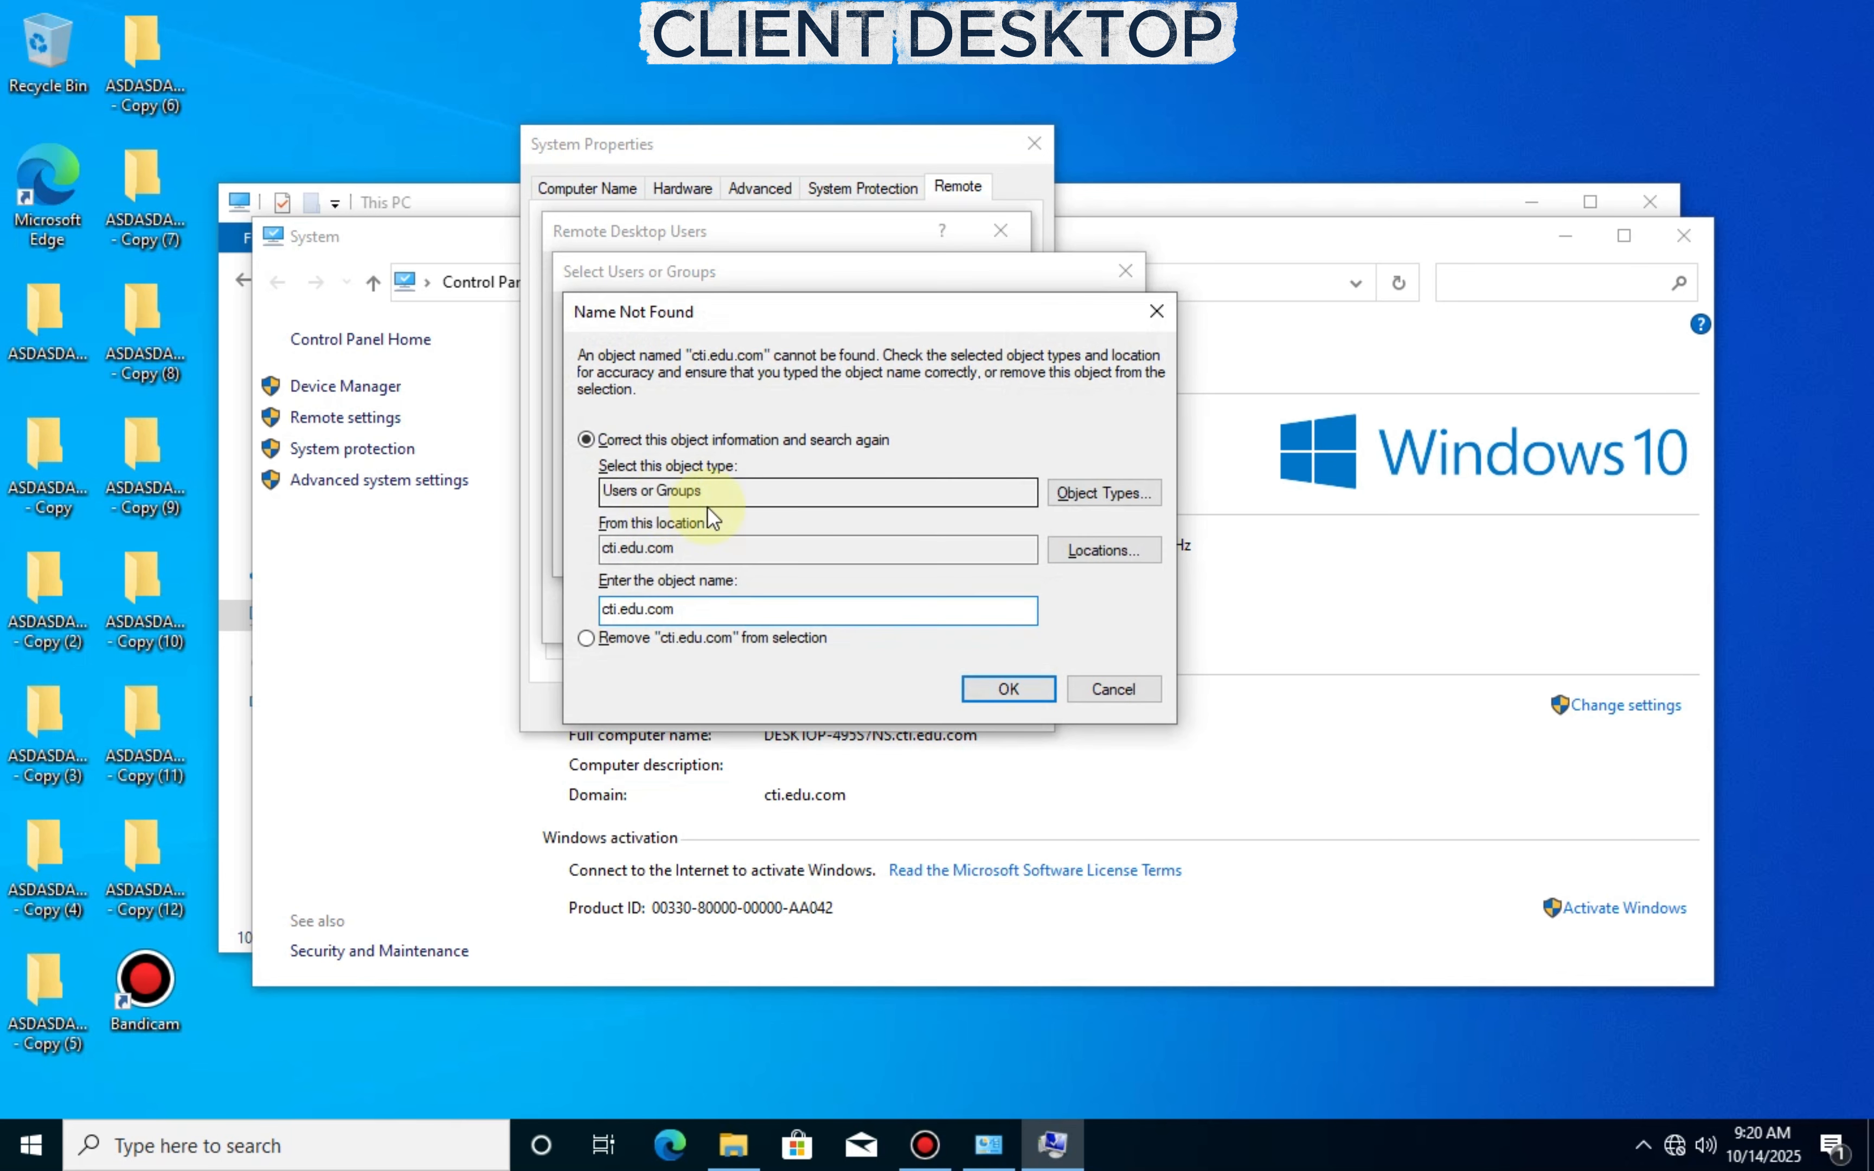
left_click(1156, 312)
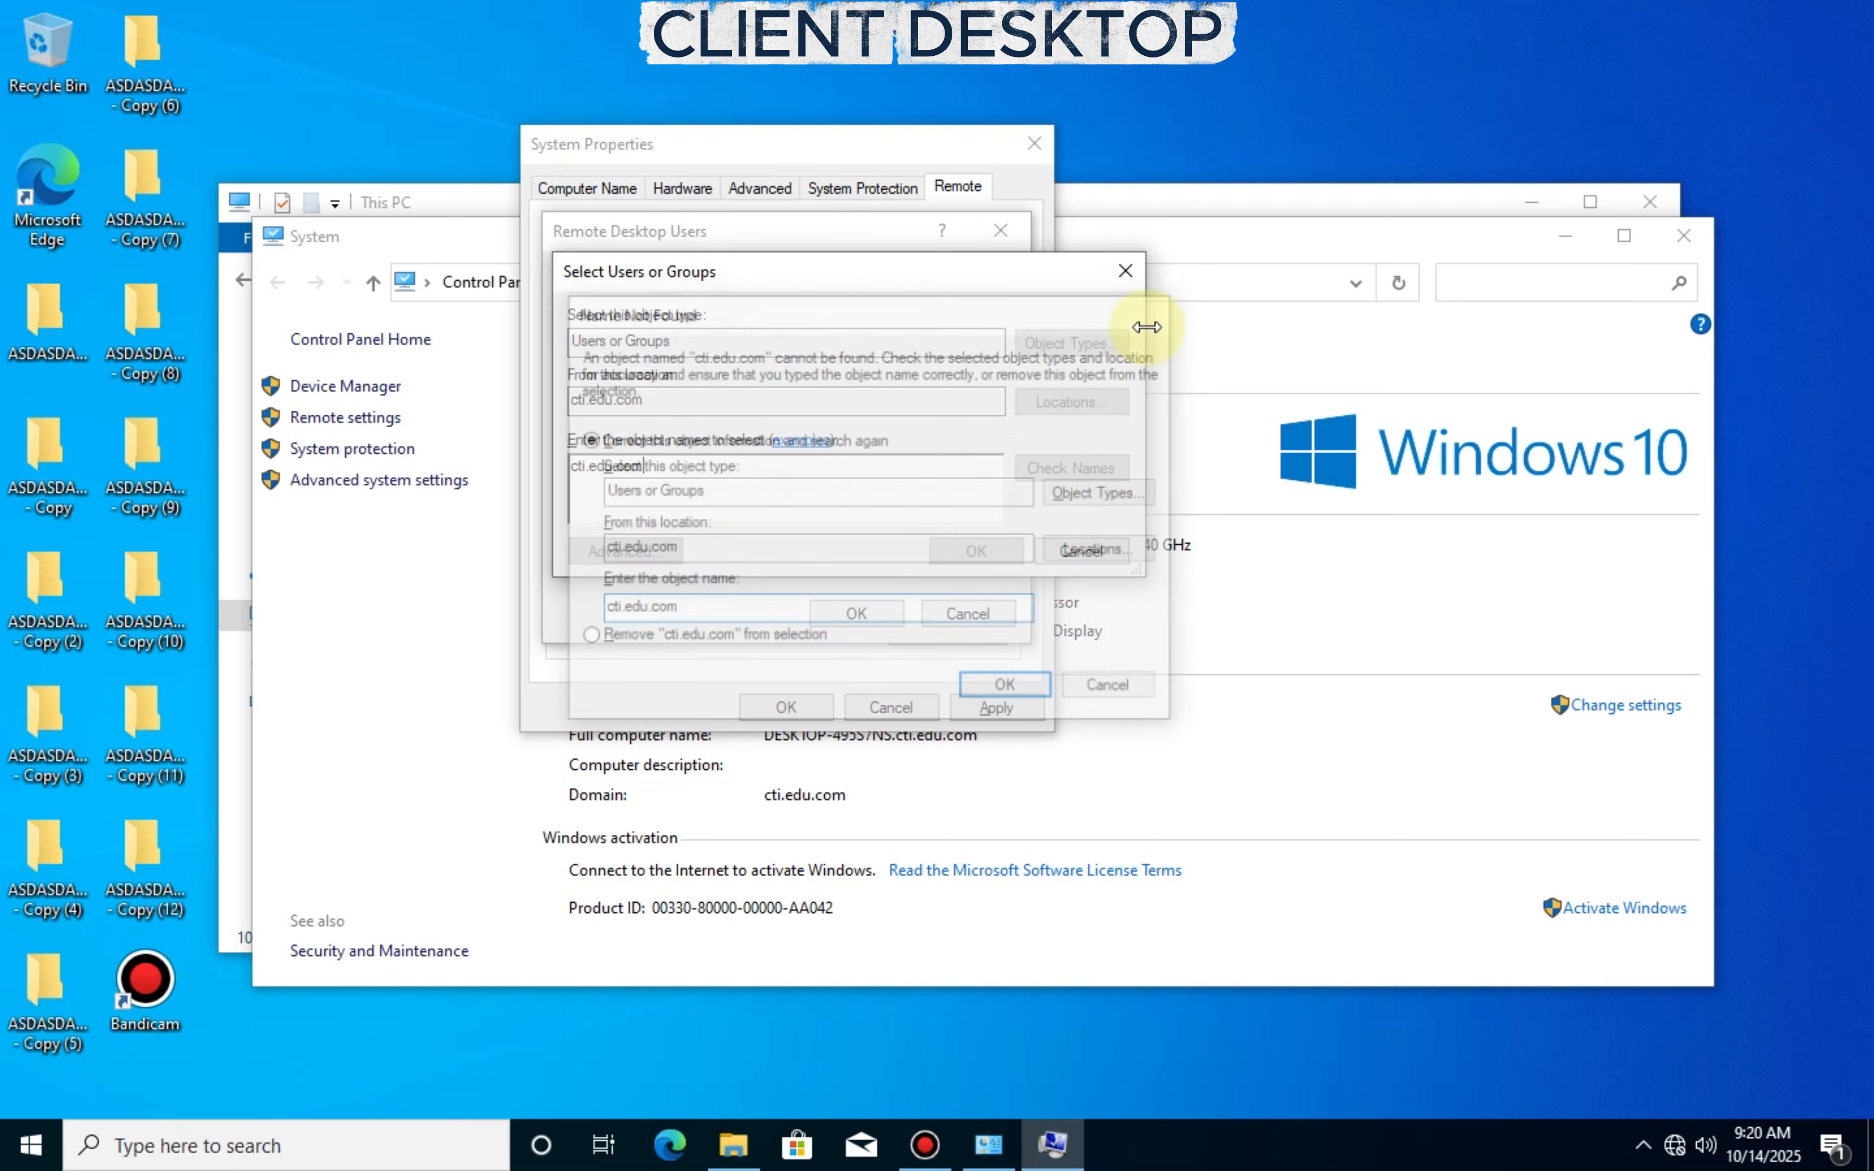
left_click(191, 520)
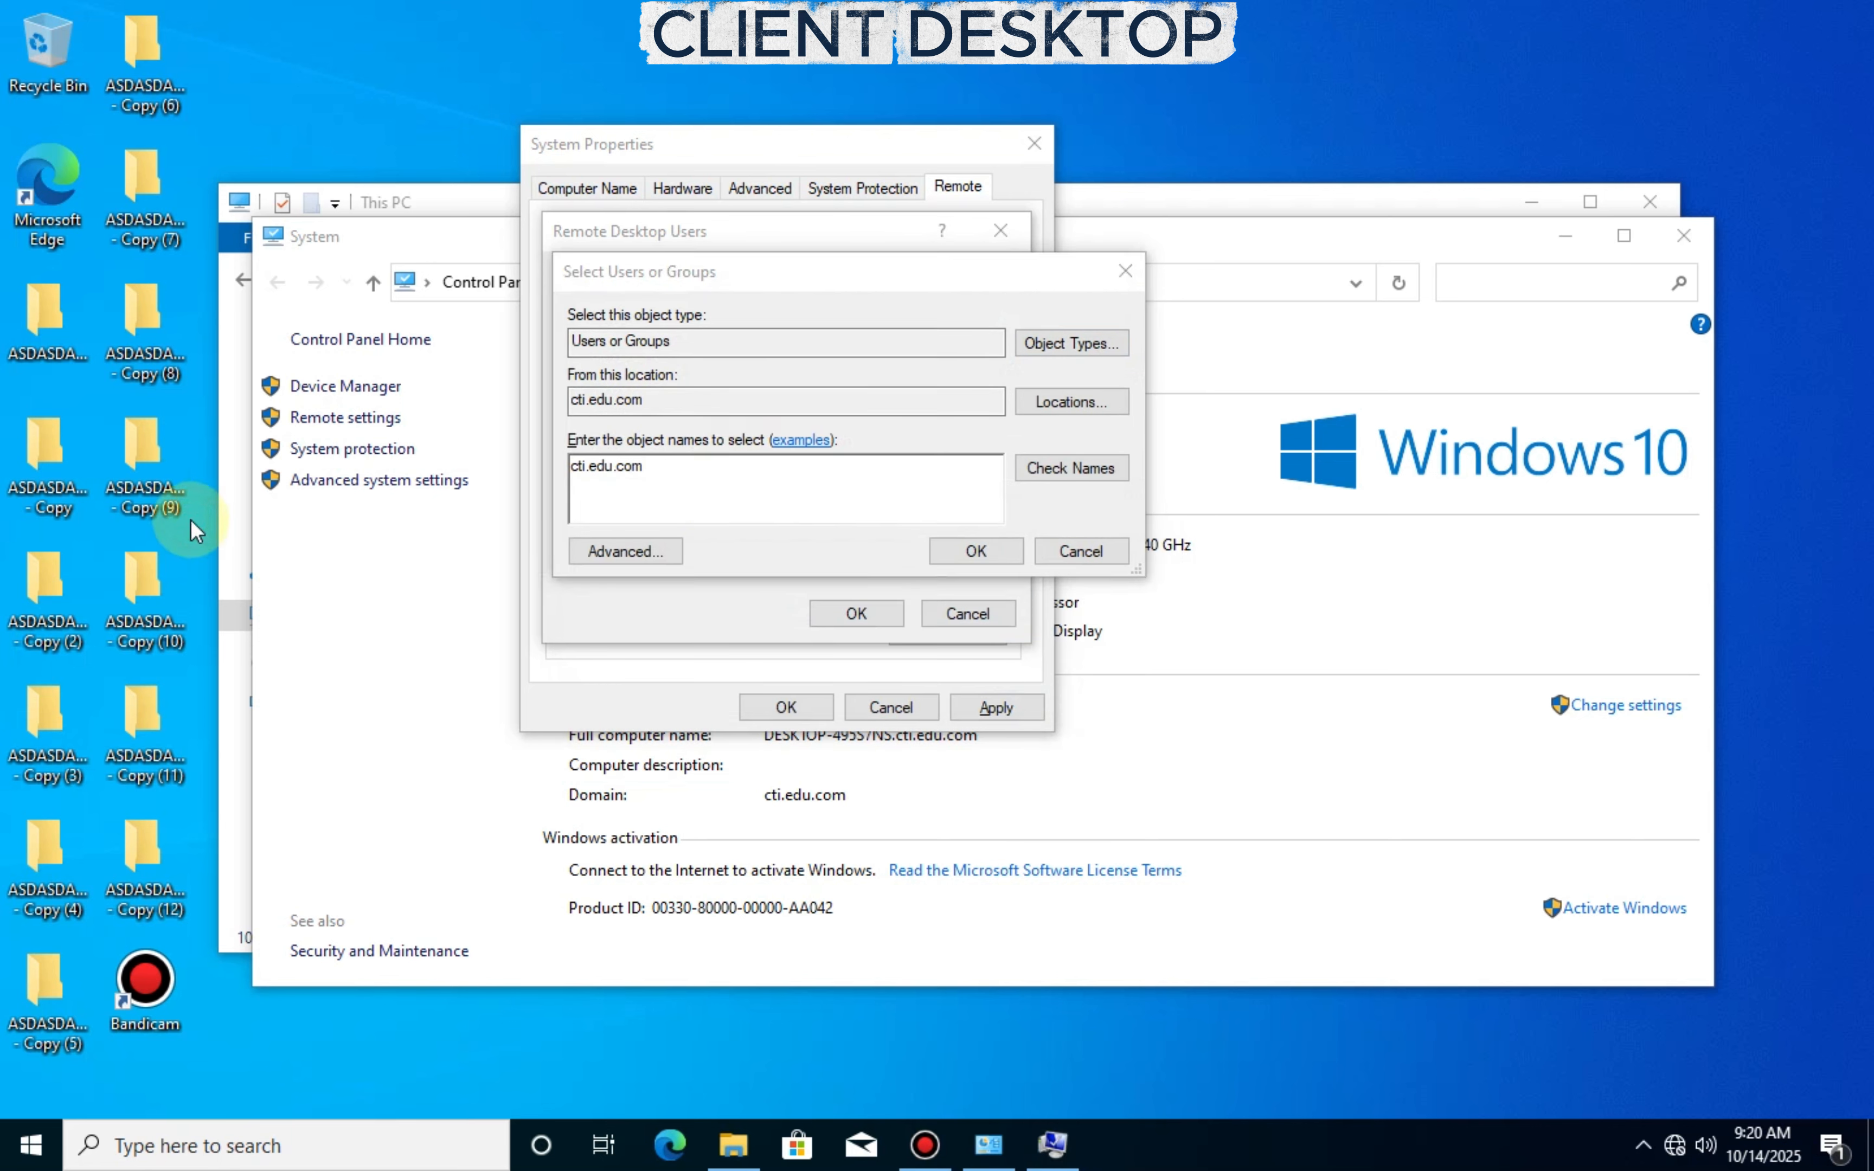
Replace the entered object name with "domain users", add that group to the Remote Desktop users, and accept the user list
left_click(720, 467)
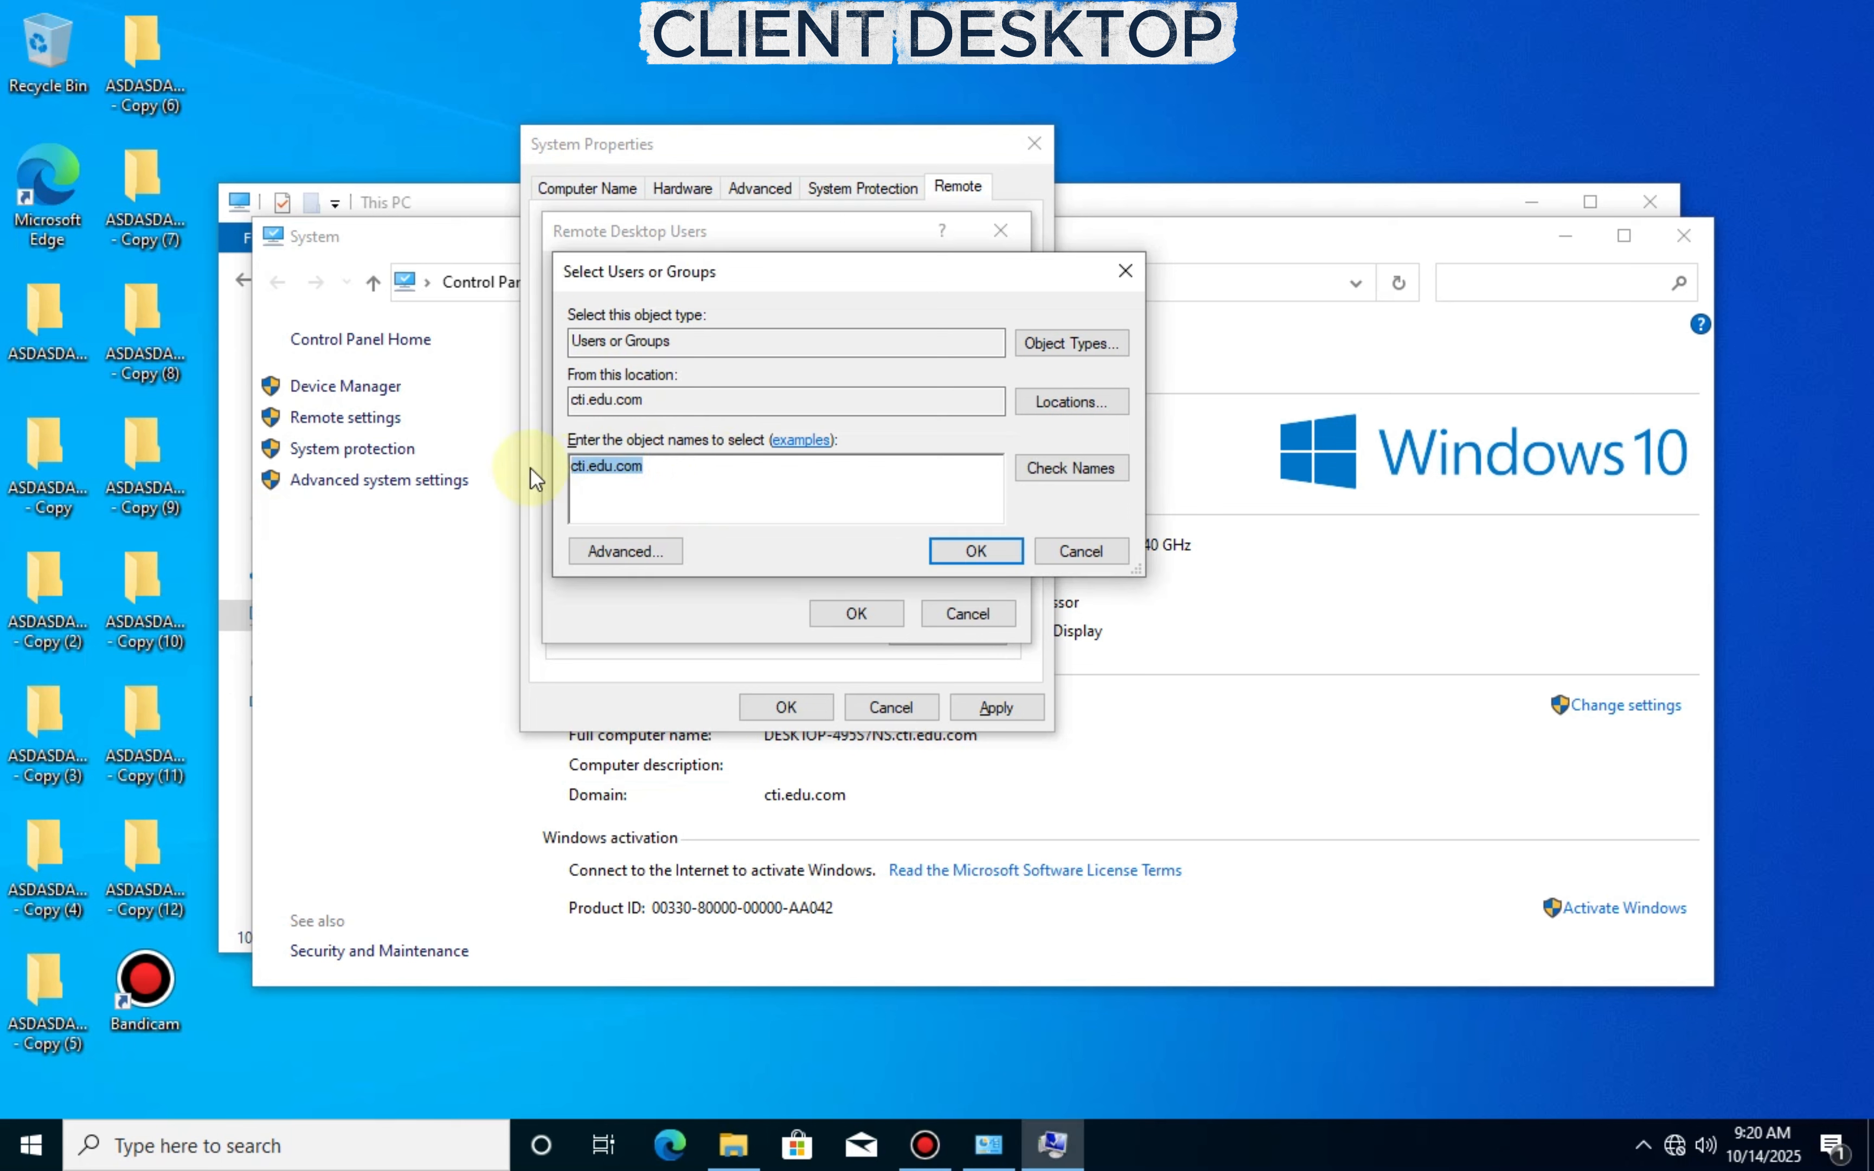
type("domain users")
key("Return")
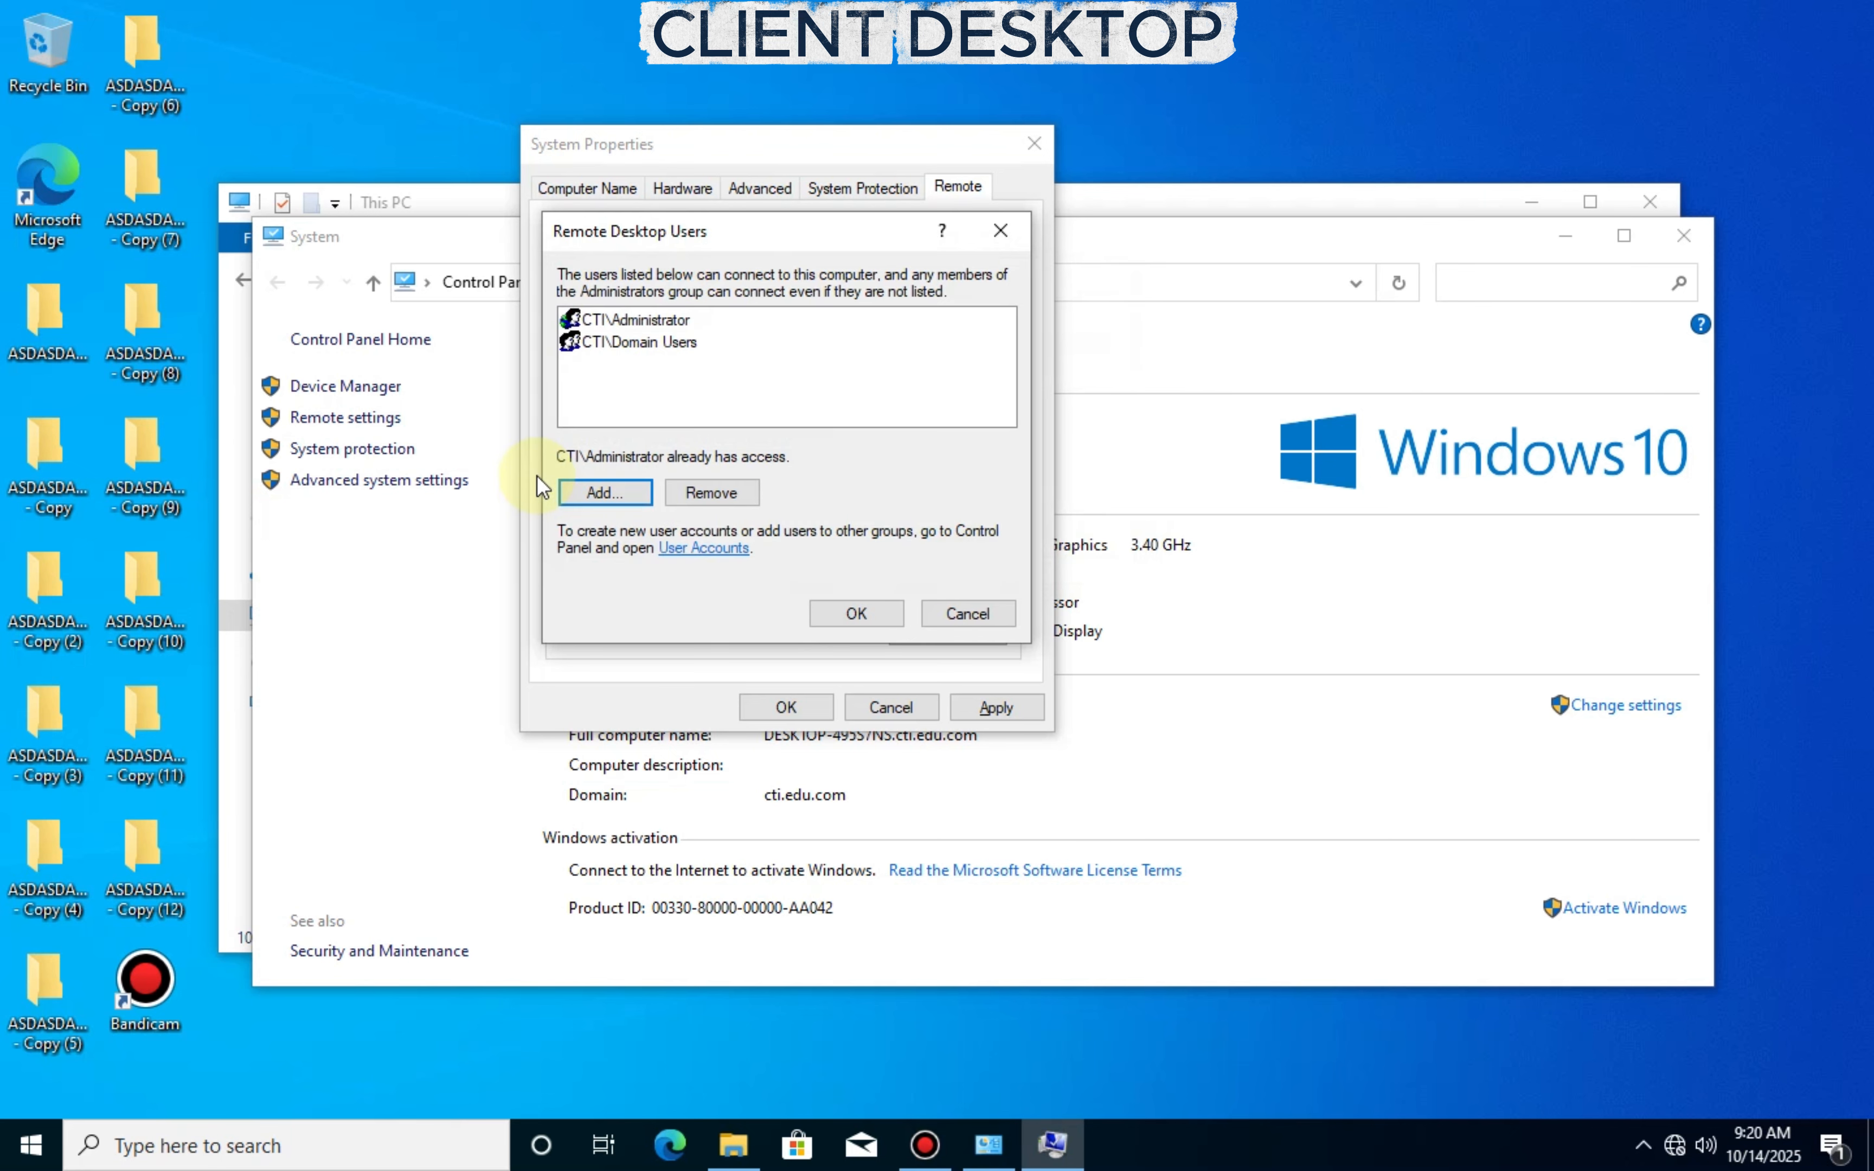
left_click(863, 624)
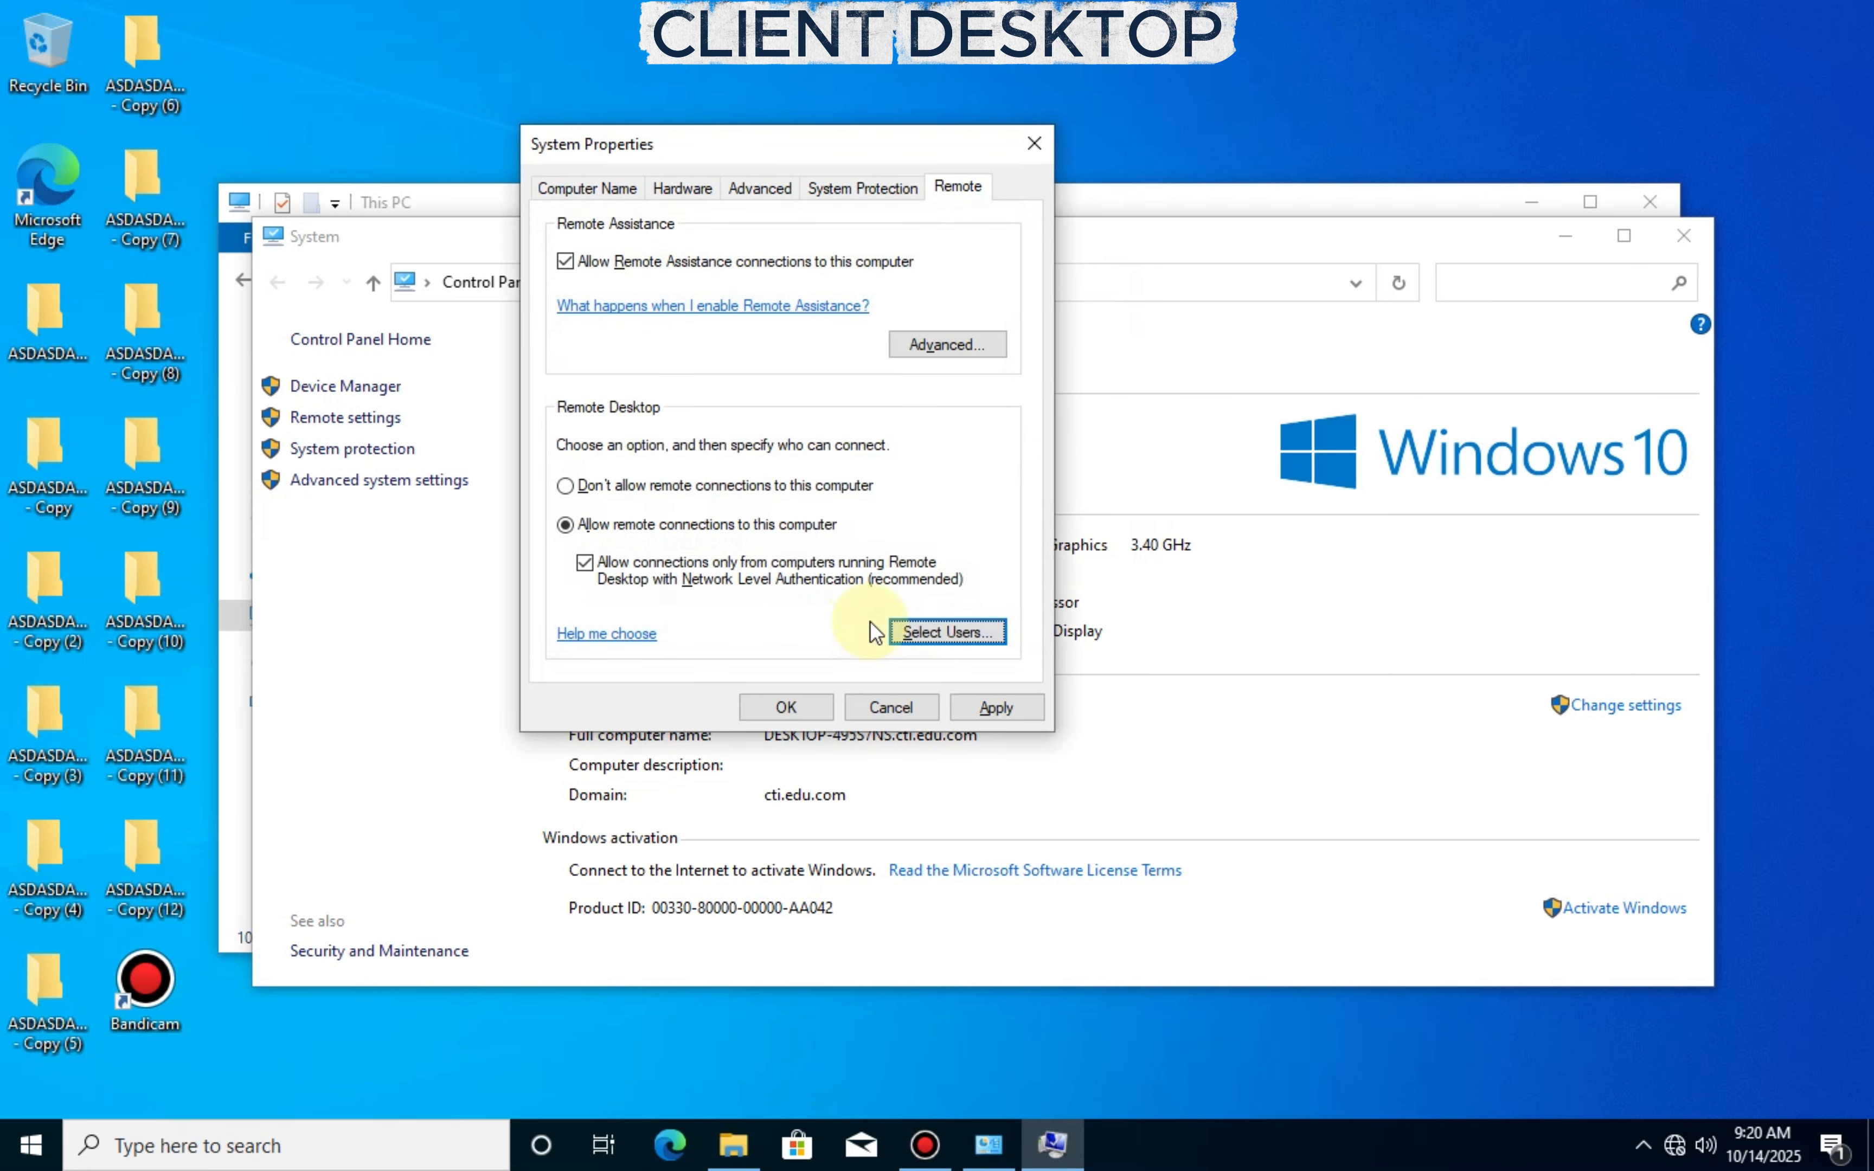
Apply the client's remote settings and close the System Properties, System and This PC windows
left_click(982, 705)
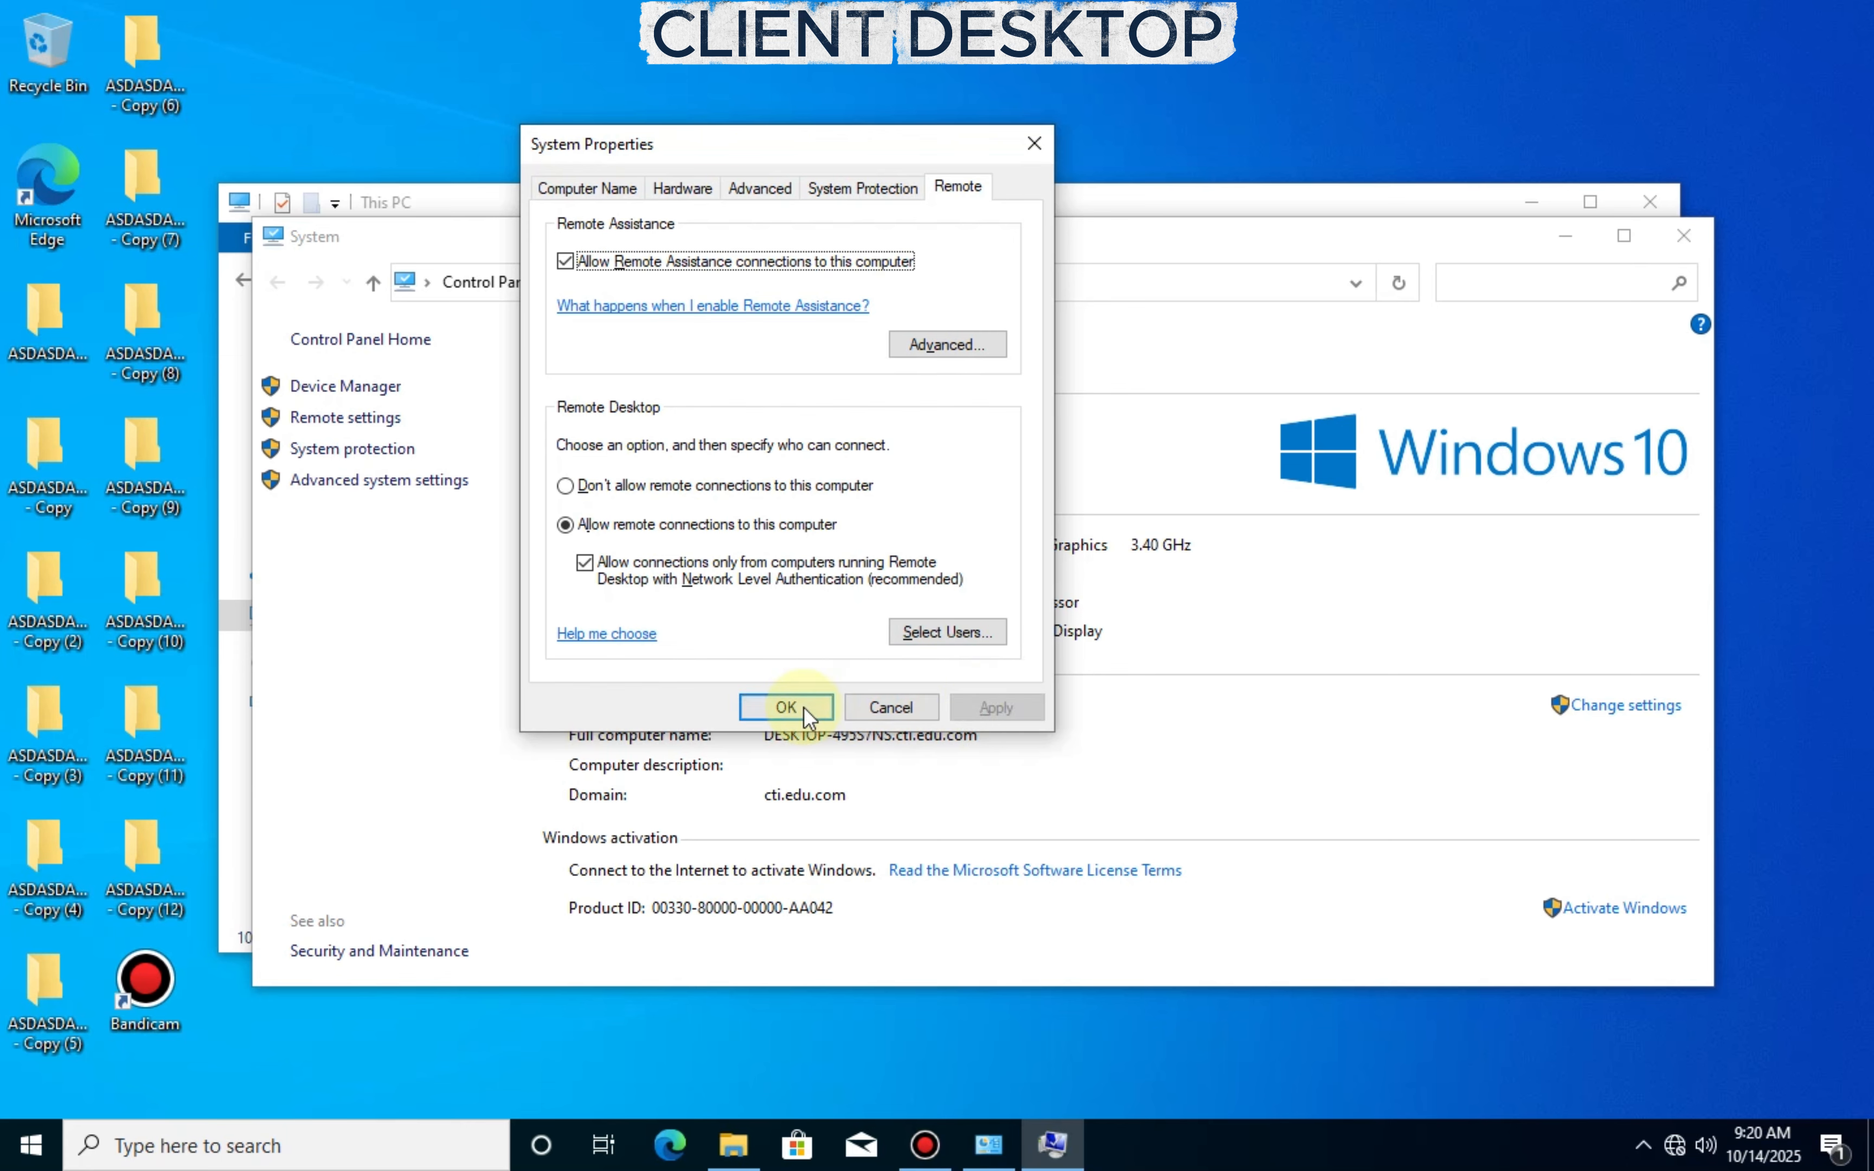
left_click(786, 707)
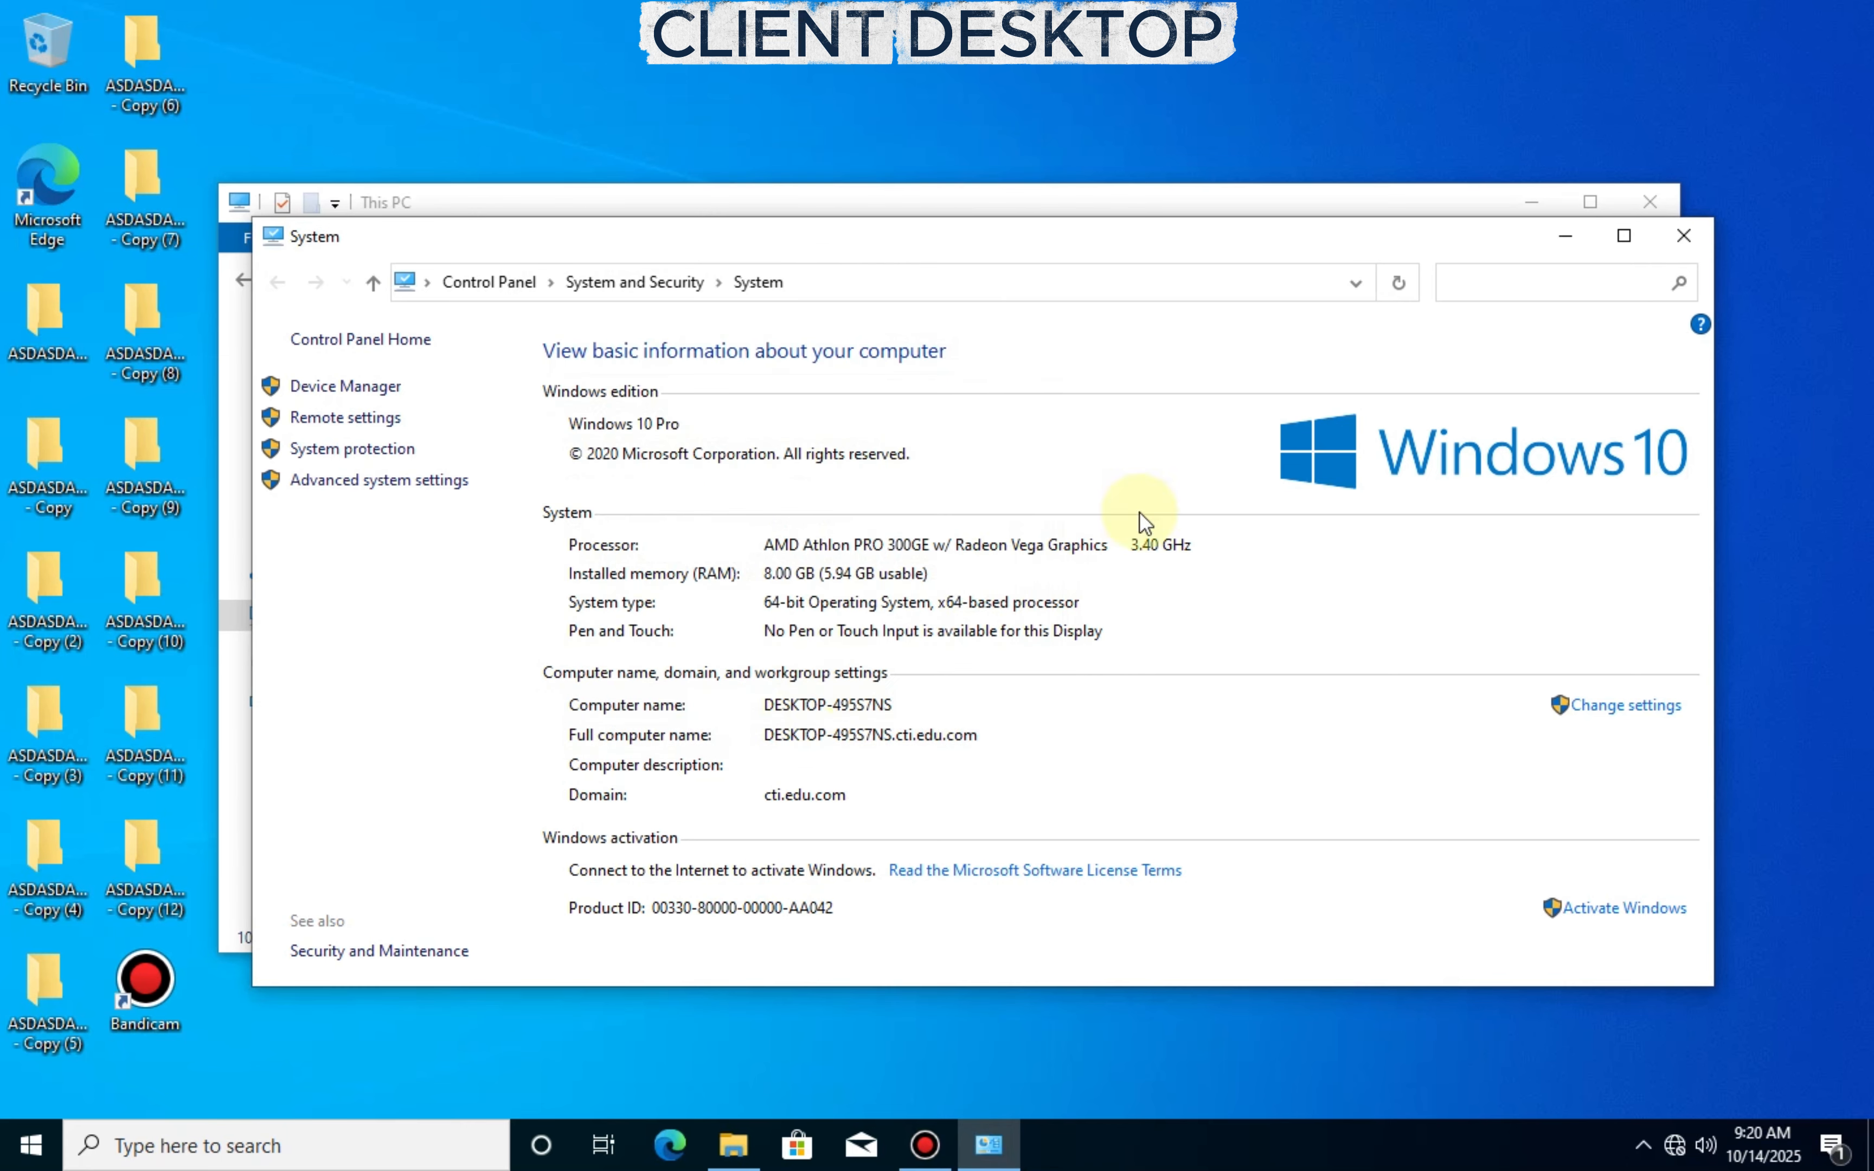
left_click(1683, 235)
left_click(1650, 201)
right_click(1093, 284)
left_click(1163, 360)
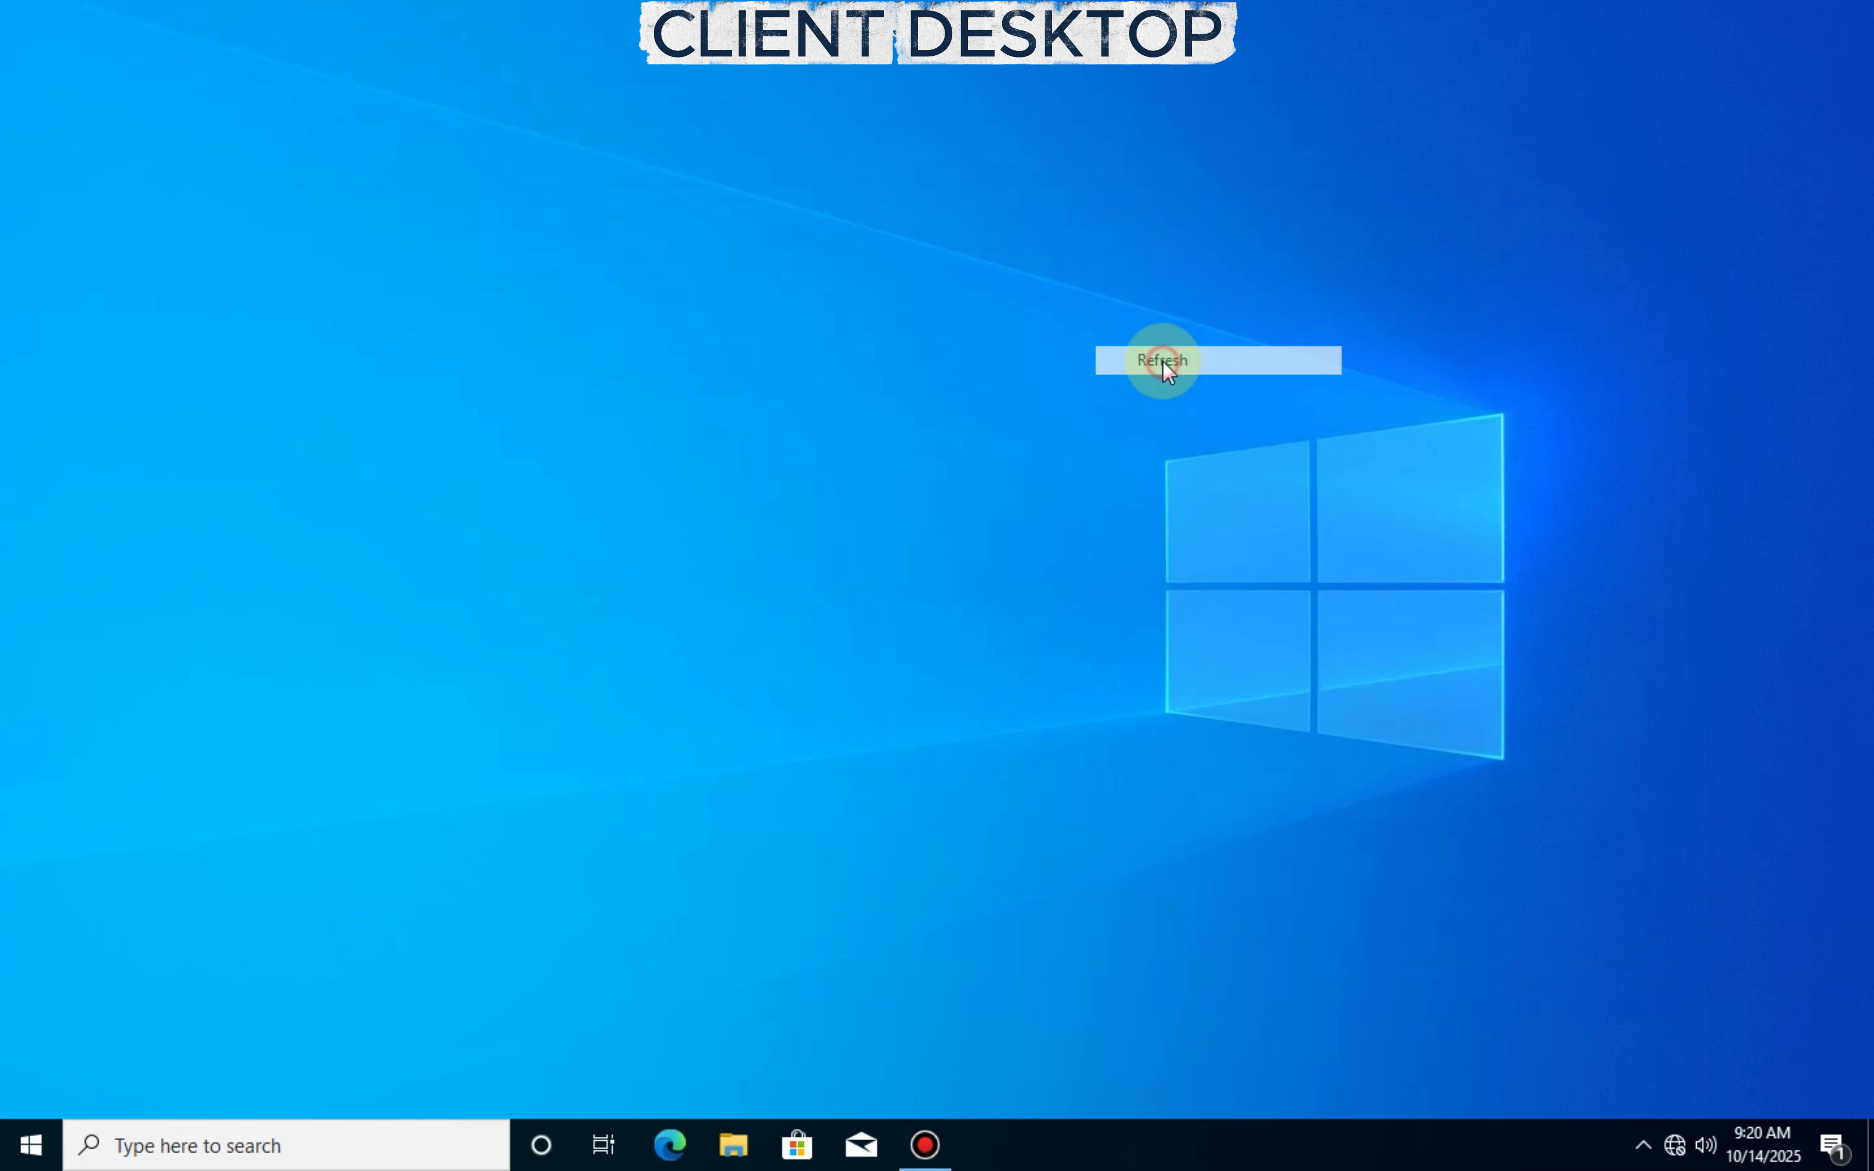
right_click(762, 192)
left_click(851, 263)
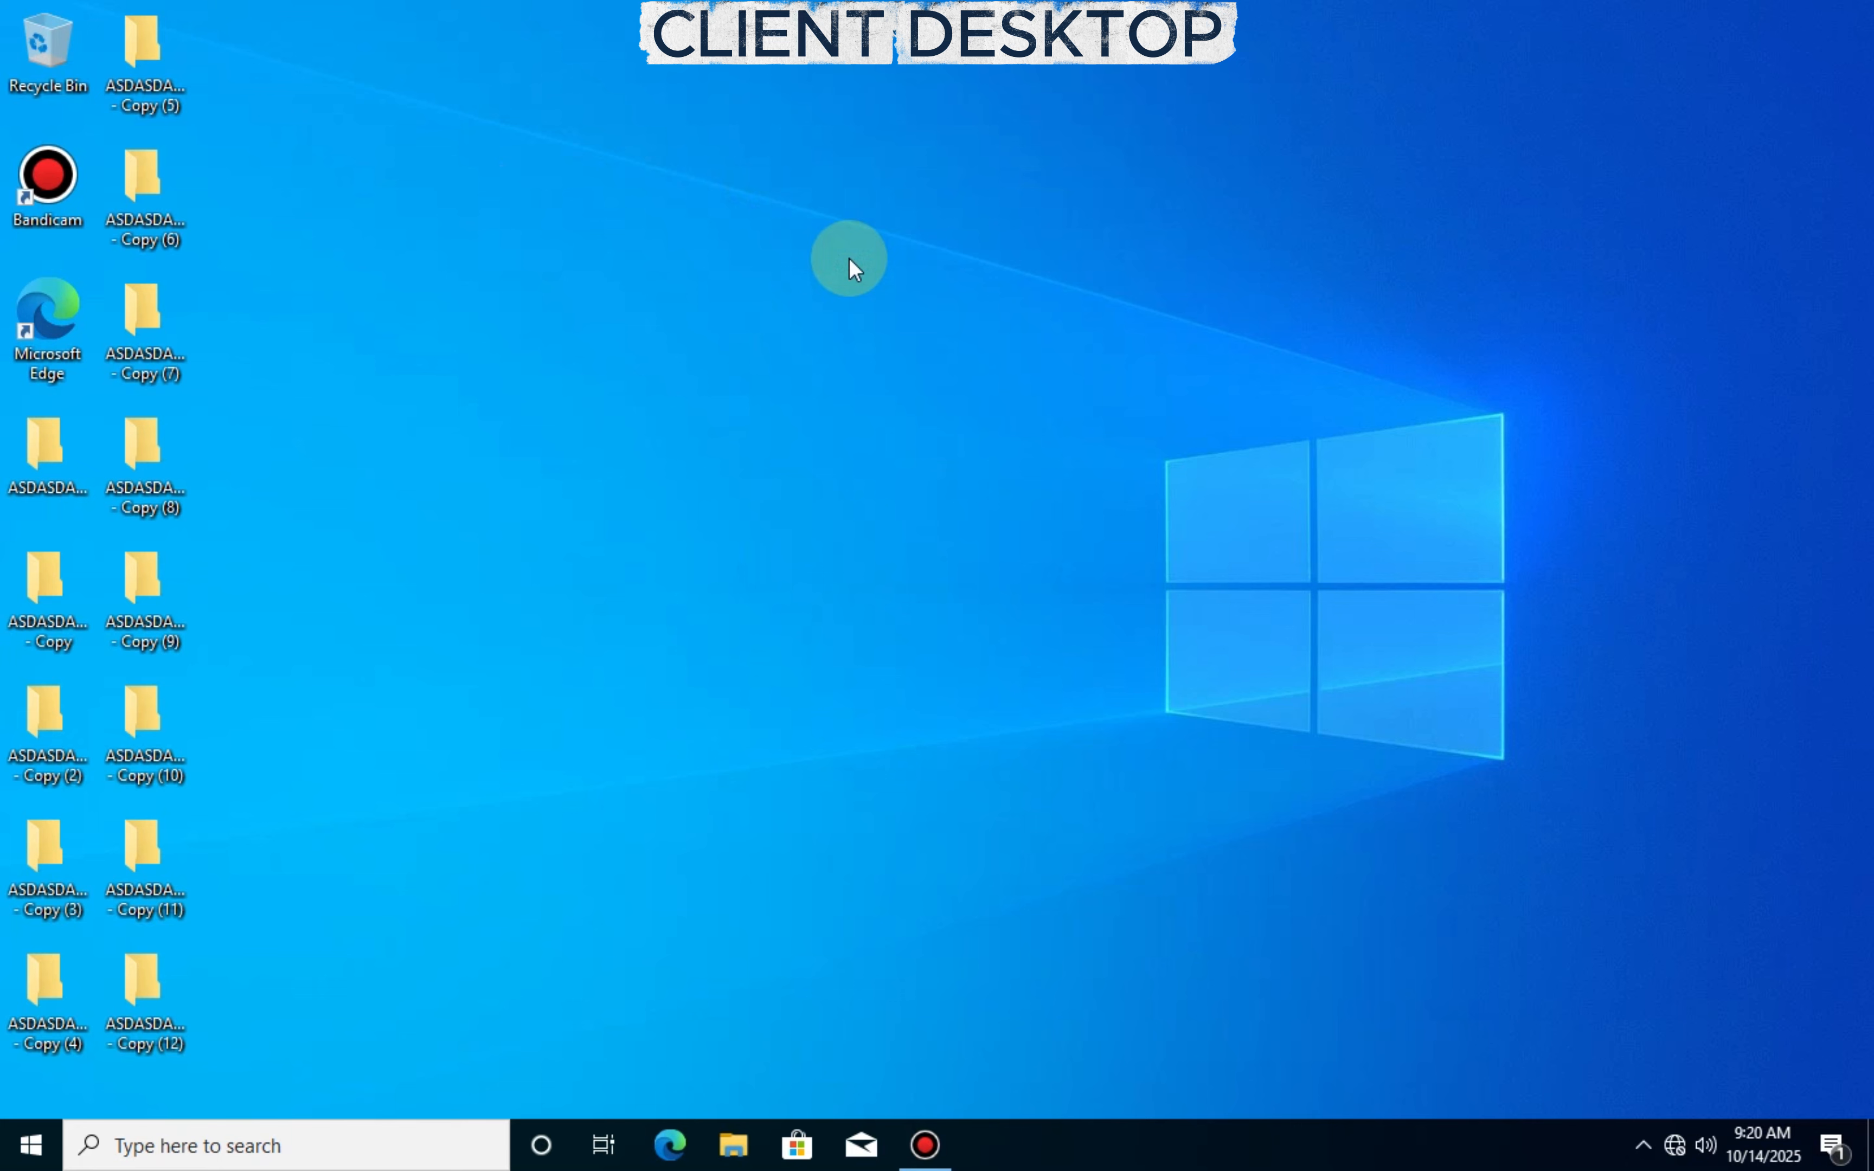
Open Remote Desktop Connection on the client and try to connect to the computer 192.168.100.10
key("super")
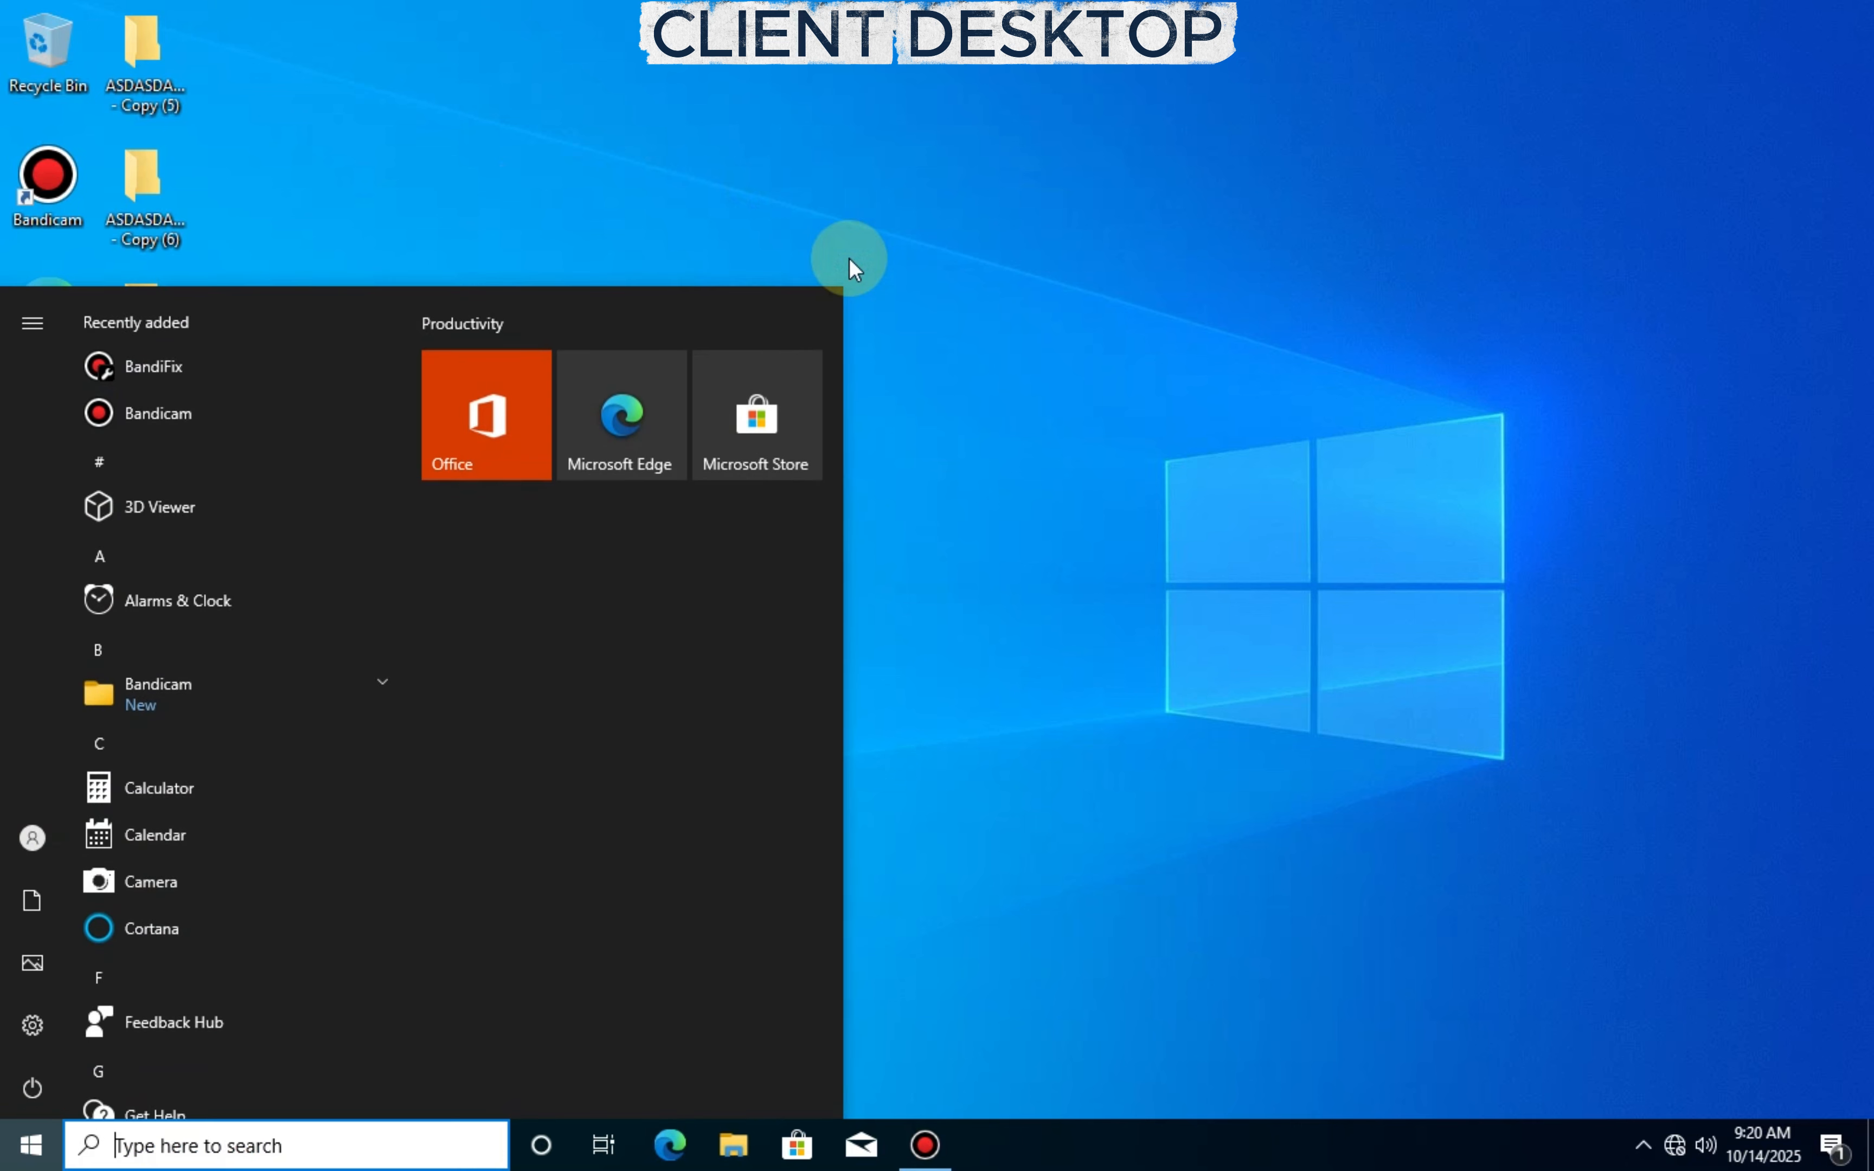
type("remote")
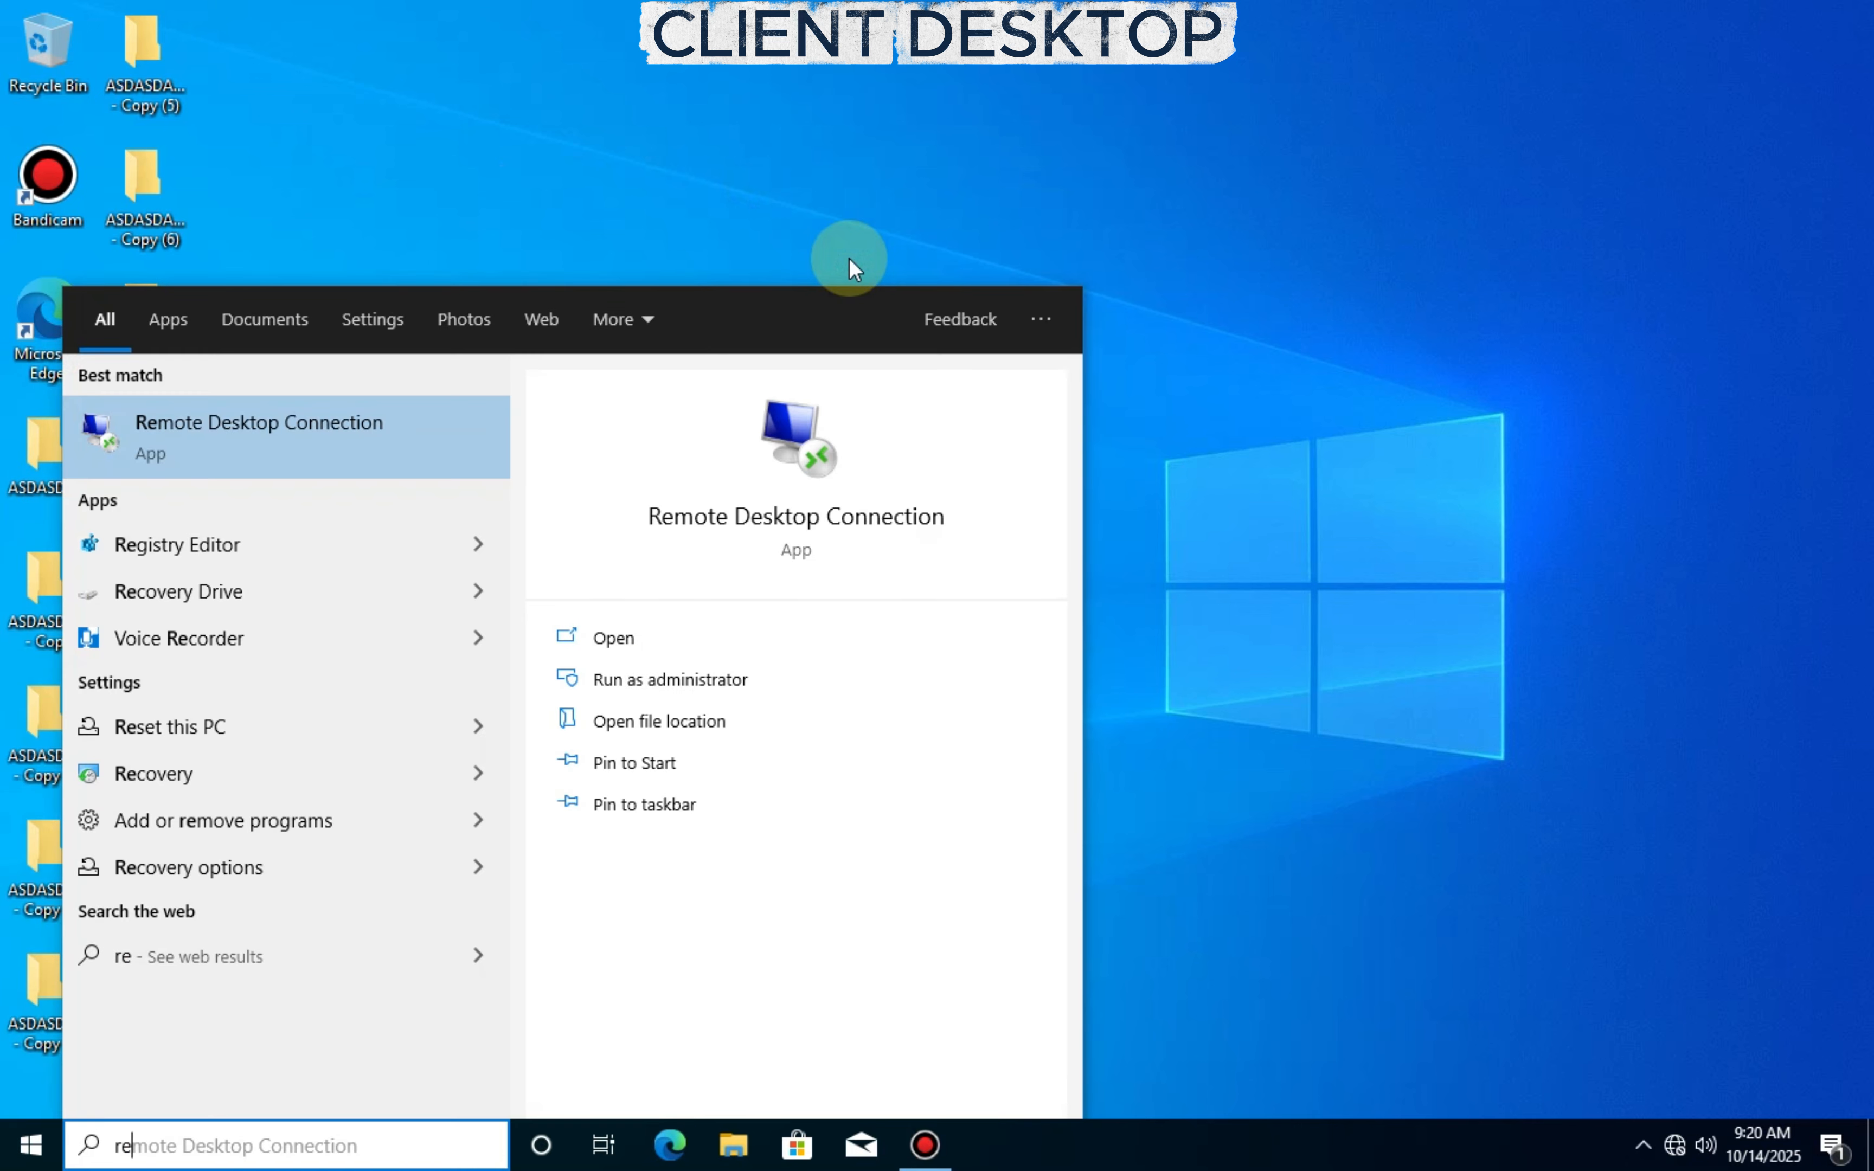
key("Return")
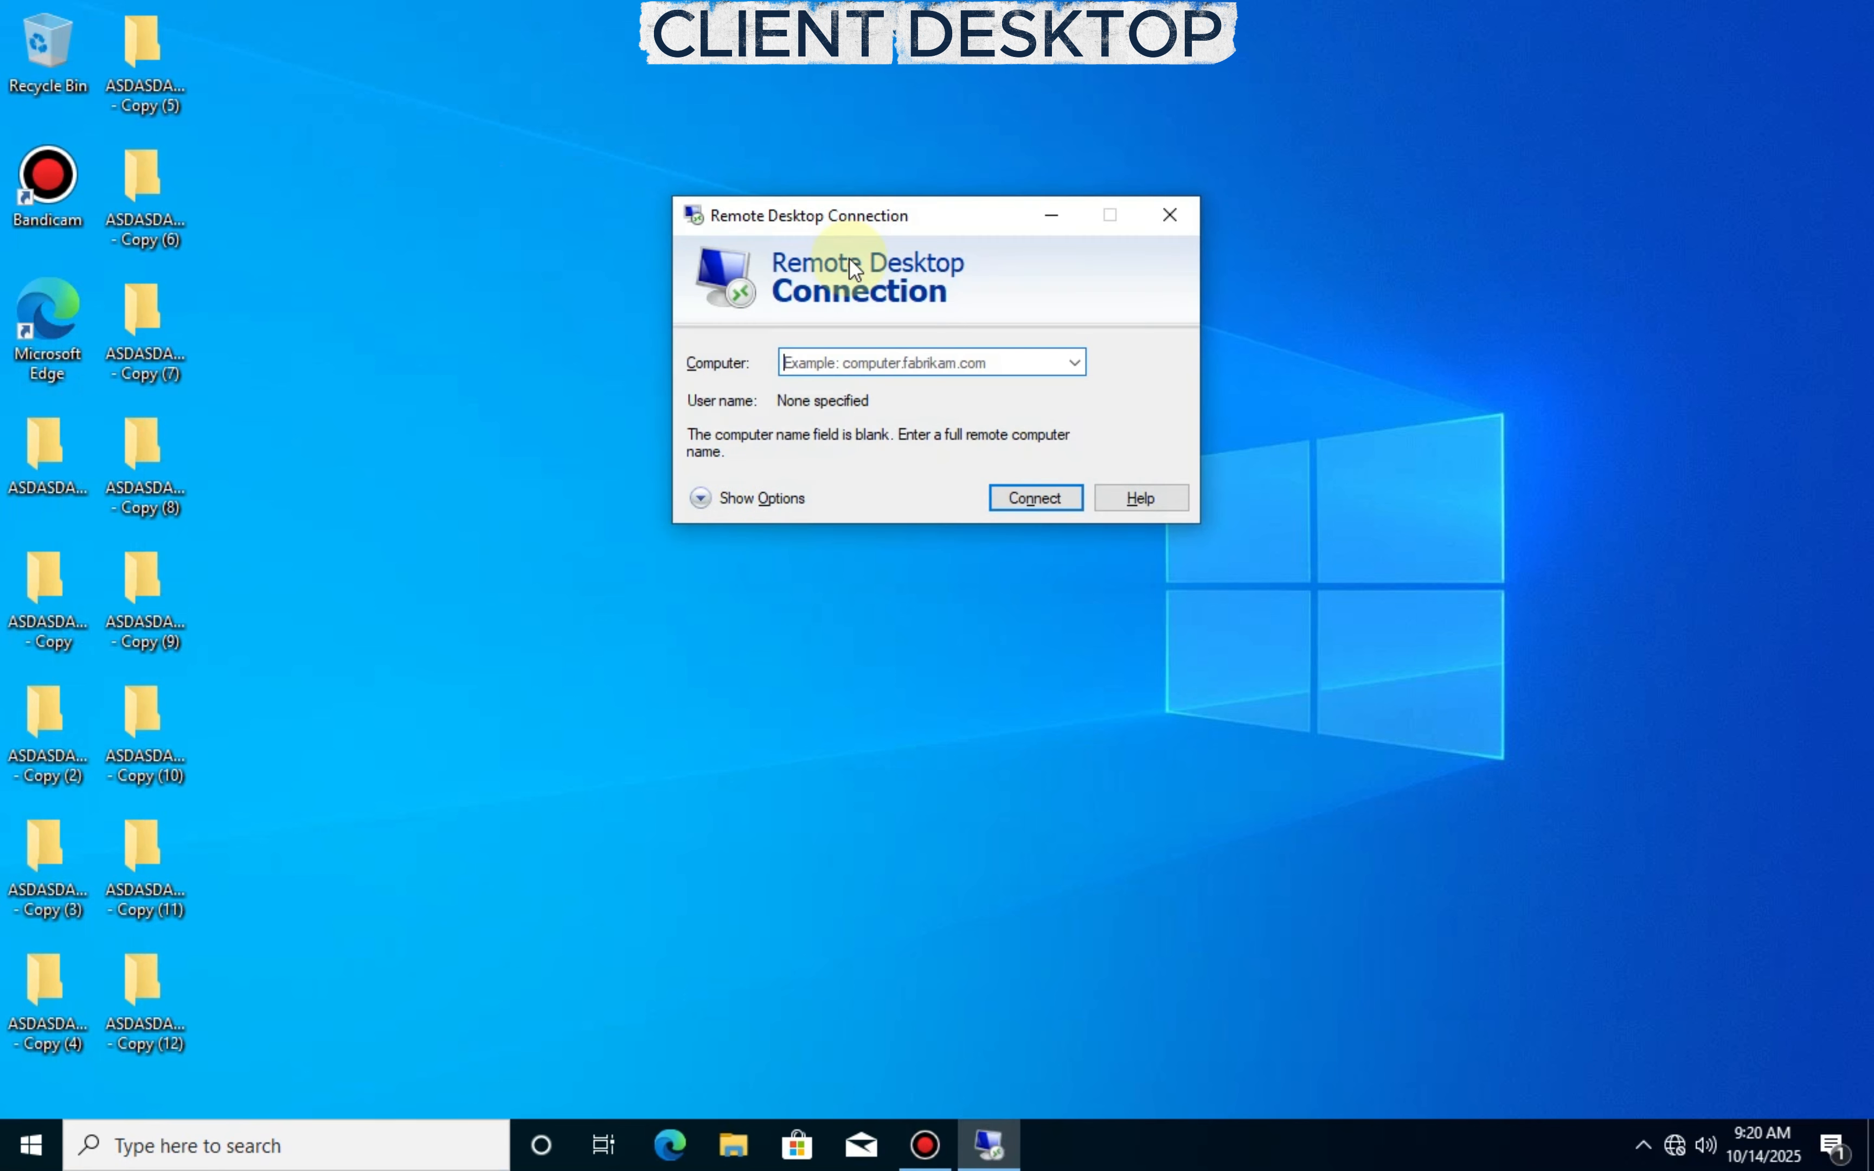
left_click(877, 364)
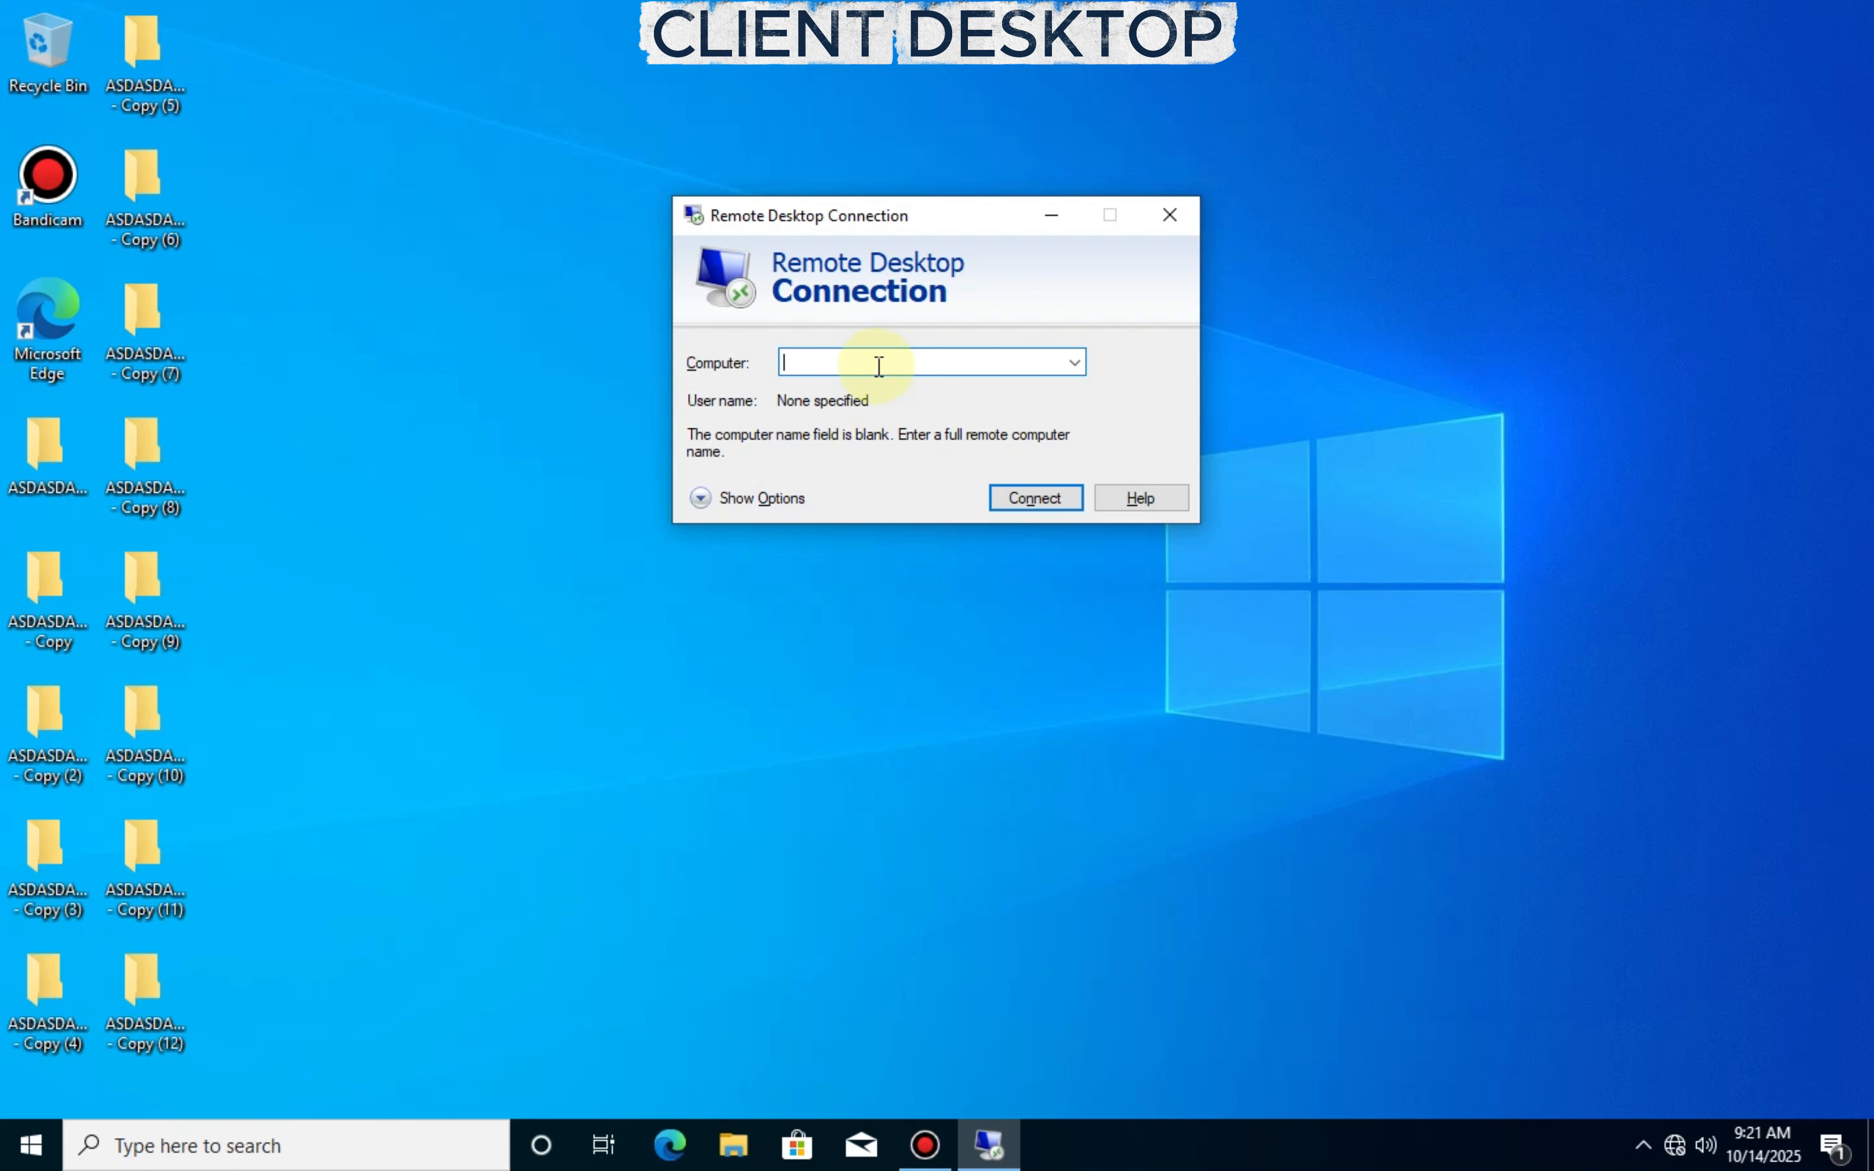
type("192")
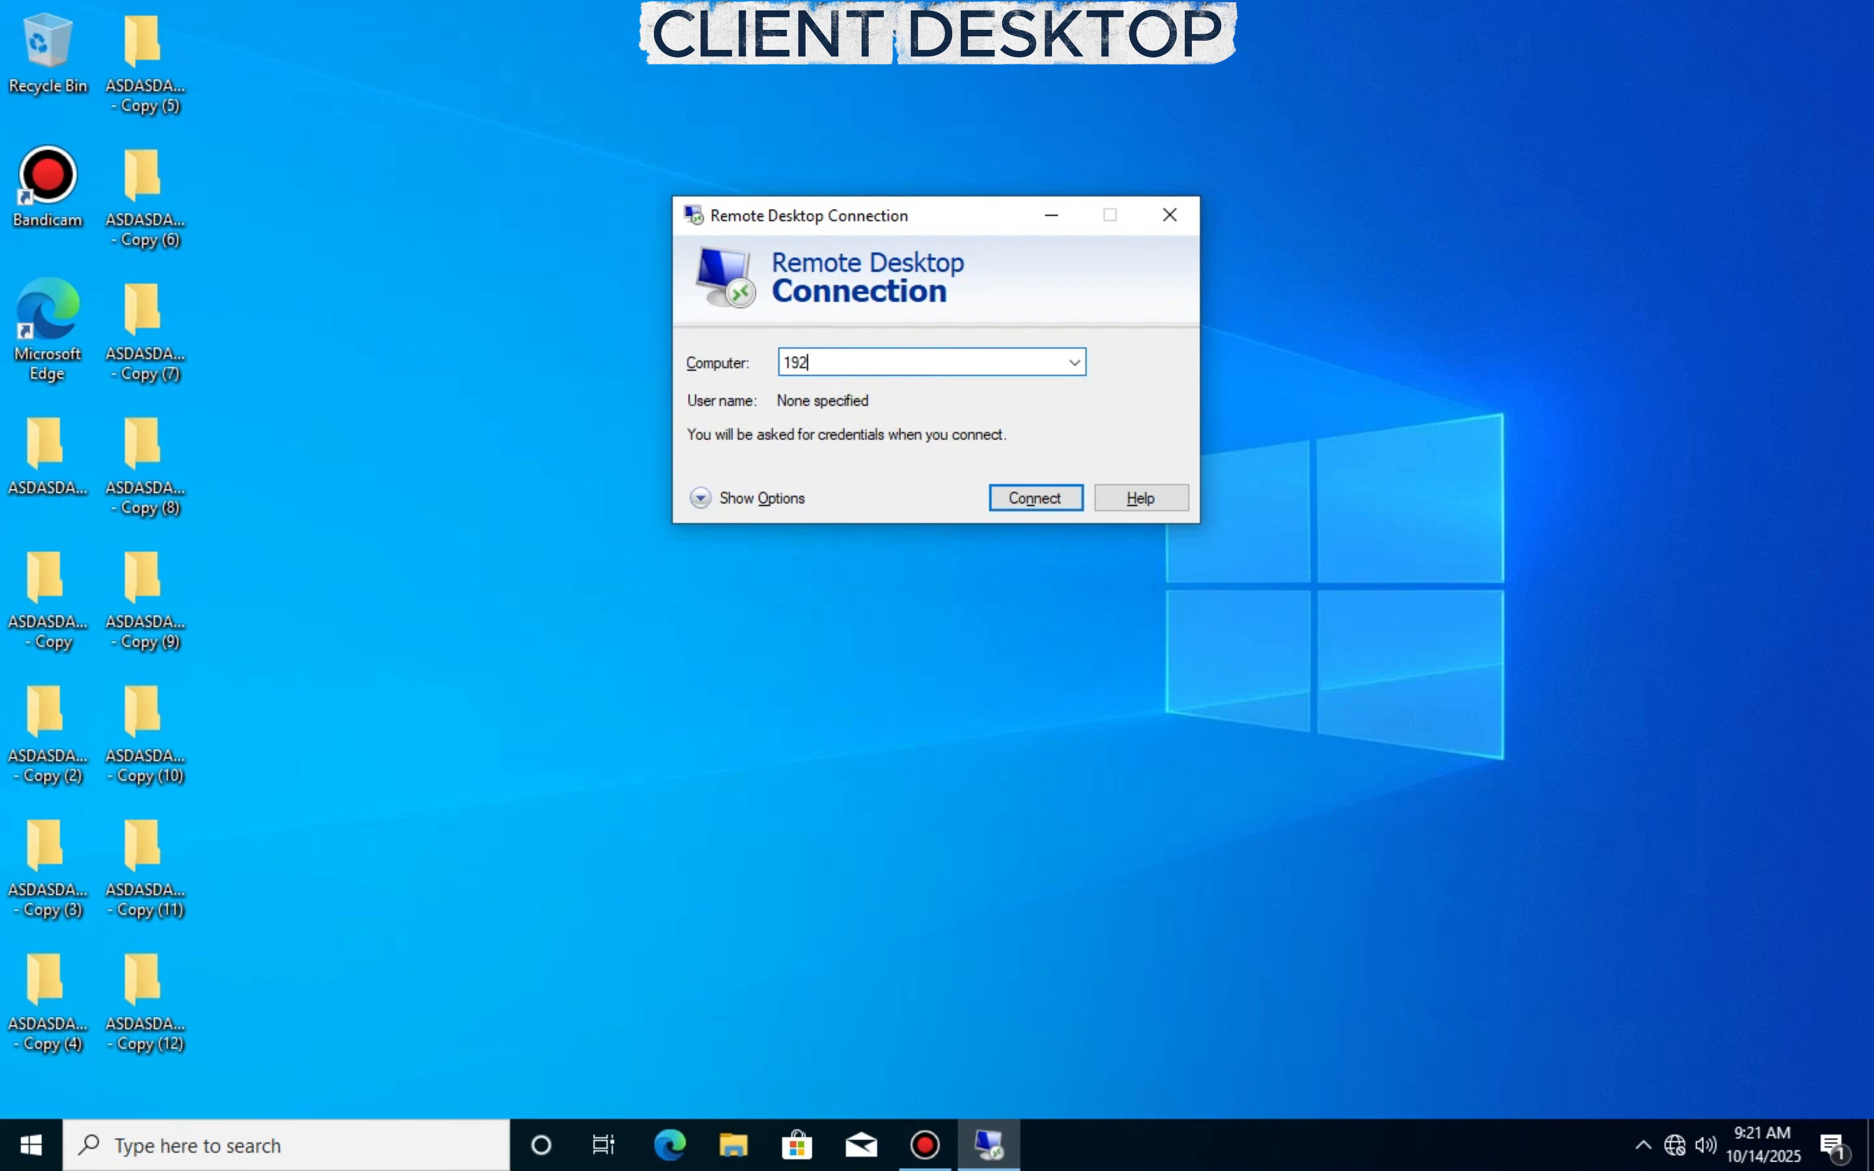
type(".168.100.10")
key("Return")
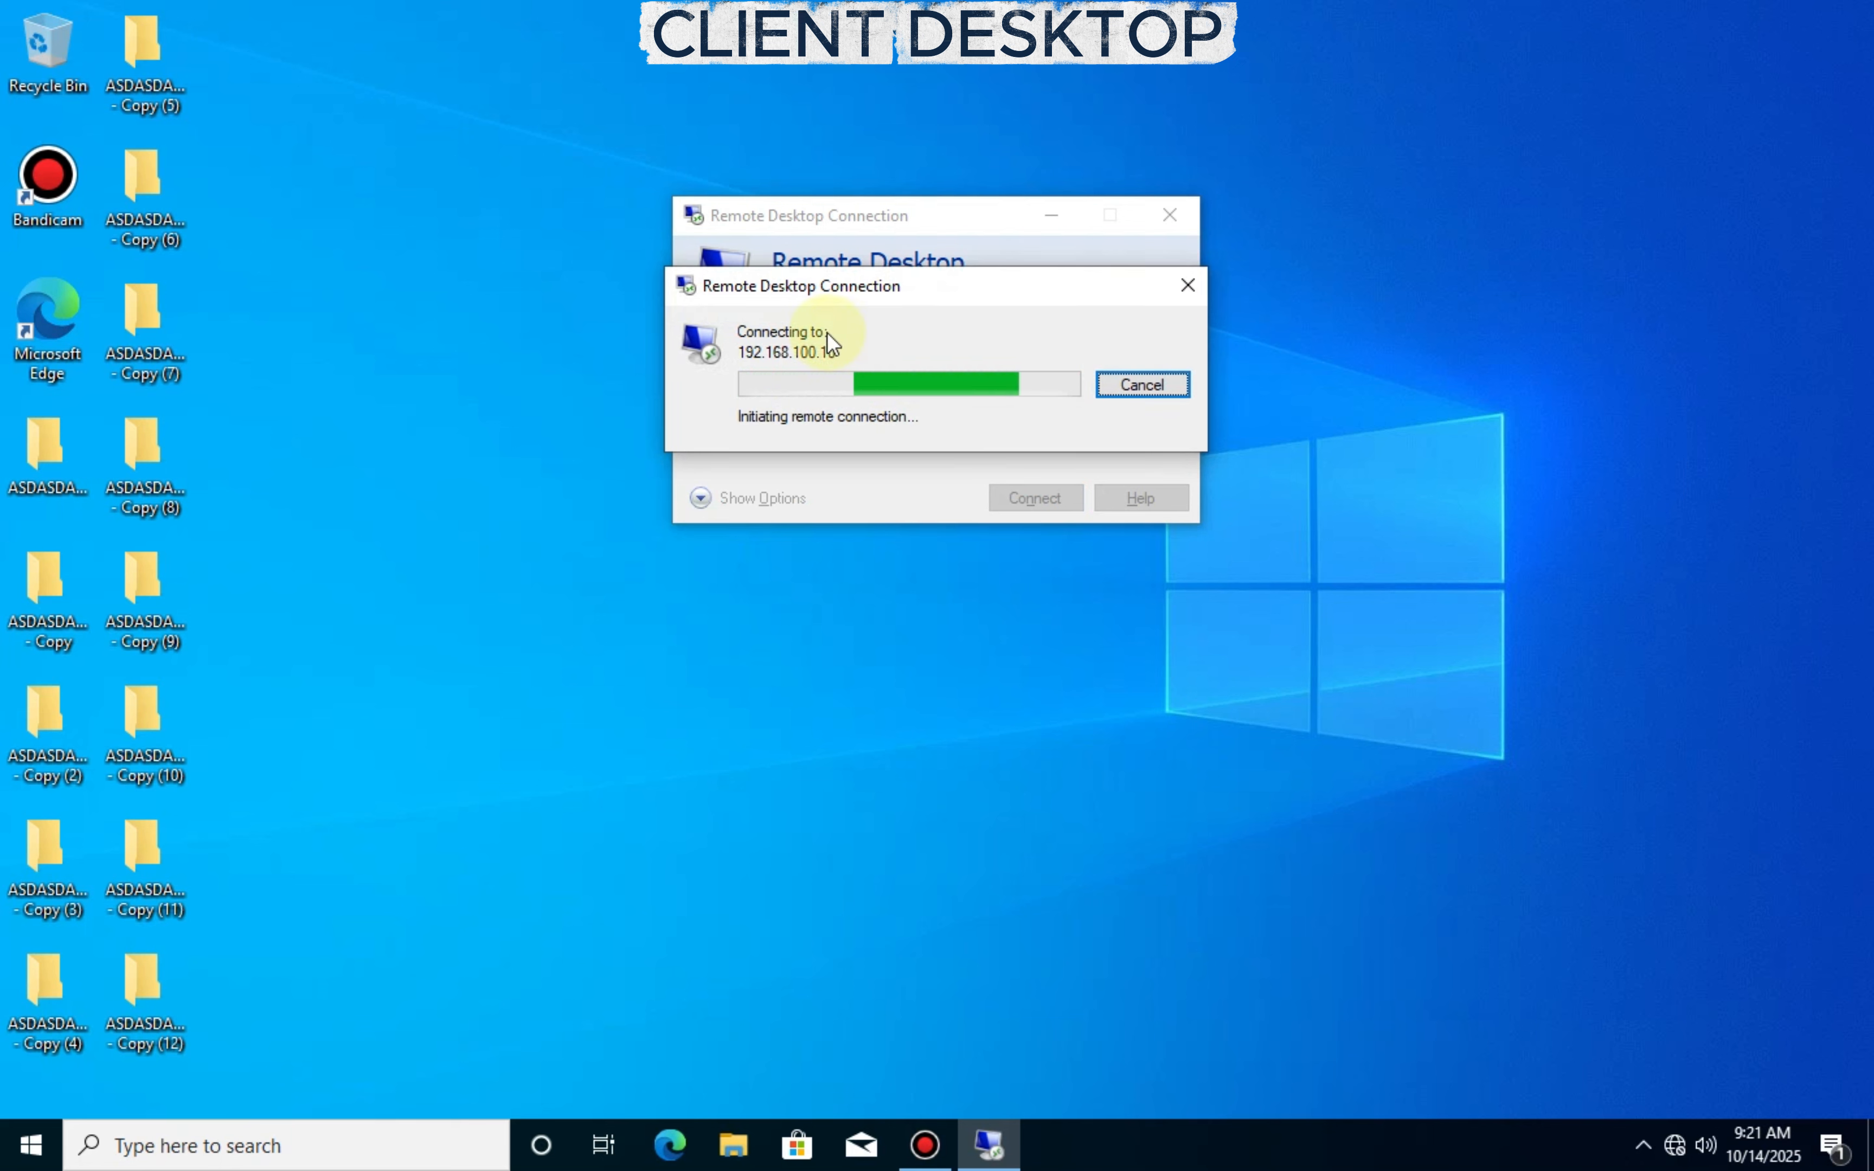
right_click(488, 293)
left_click(554, 381)
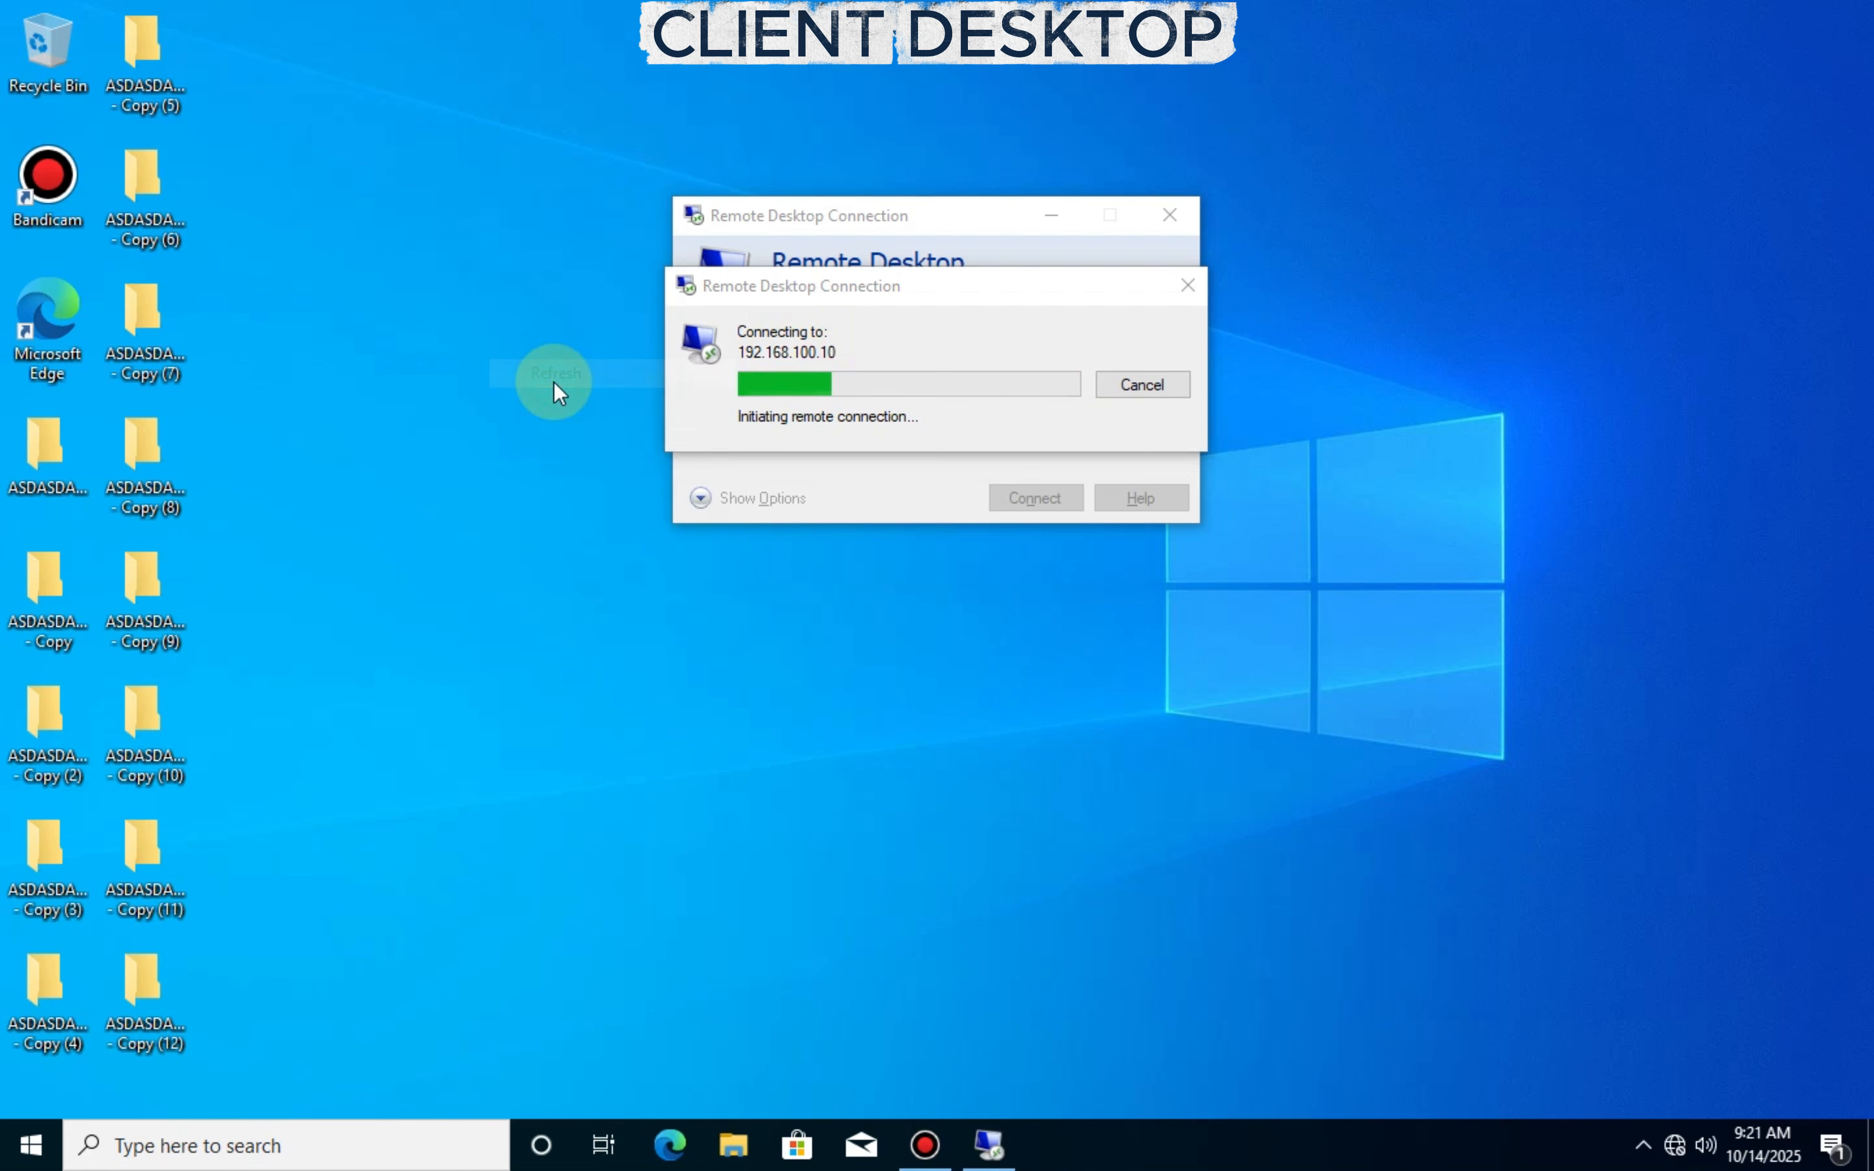
right_click(553, 382)
left_click(589, 461)
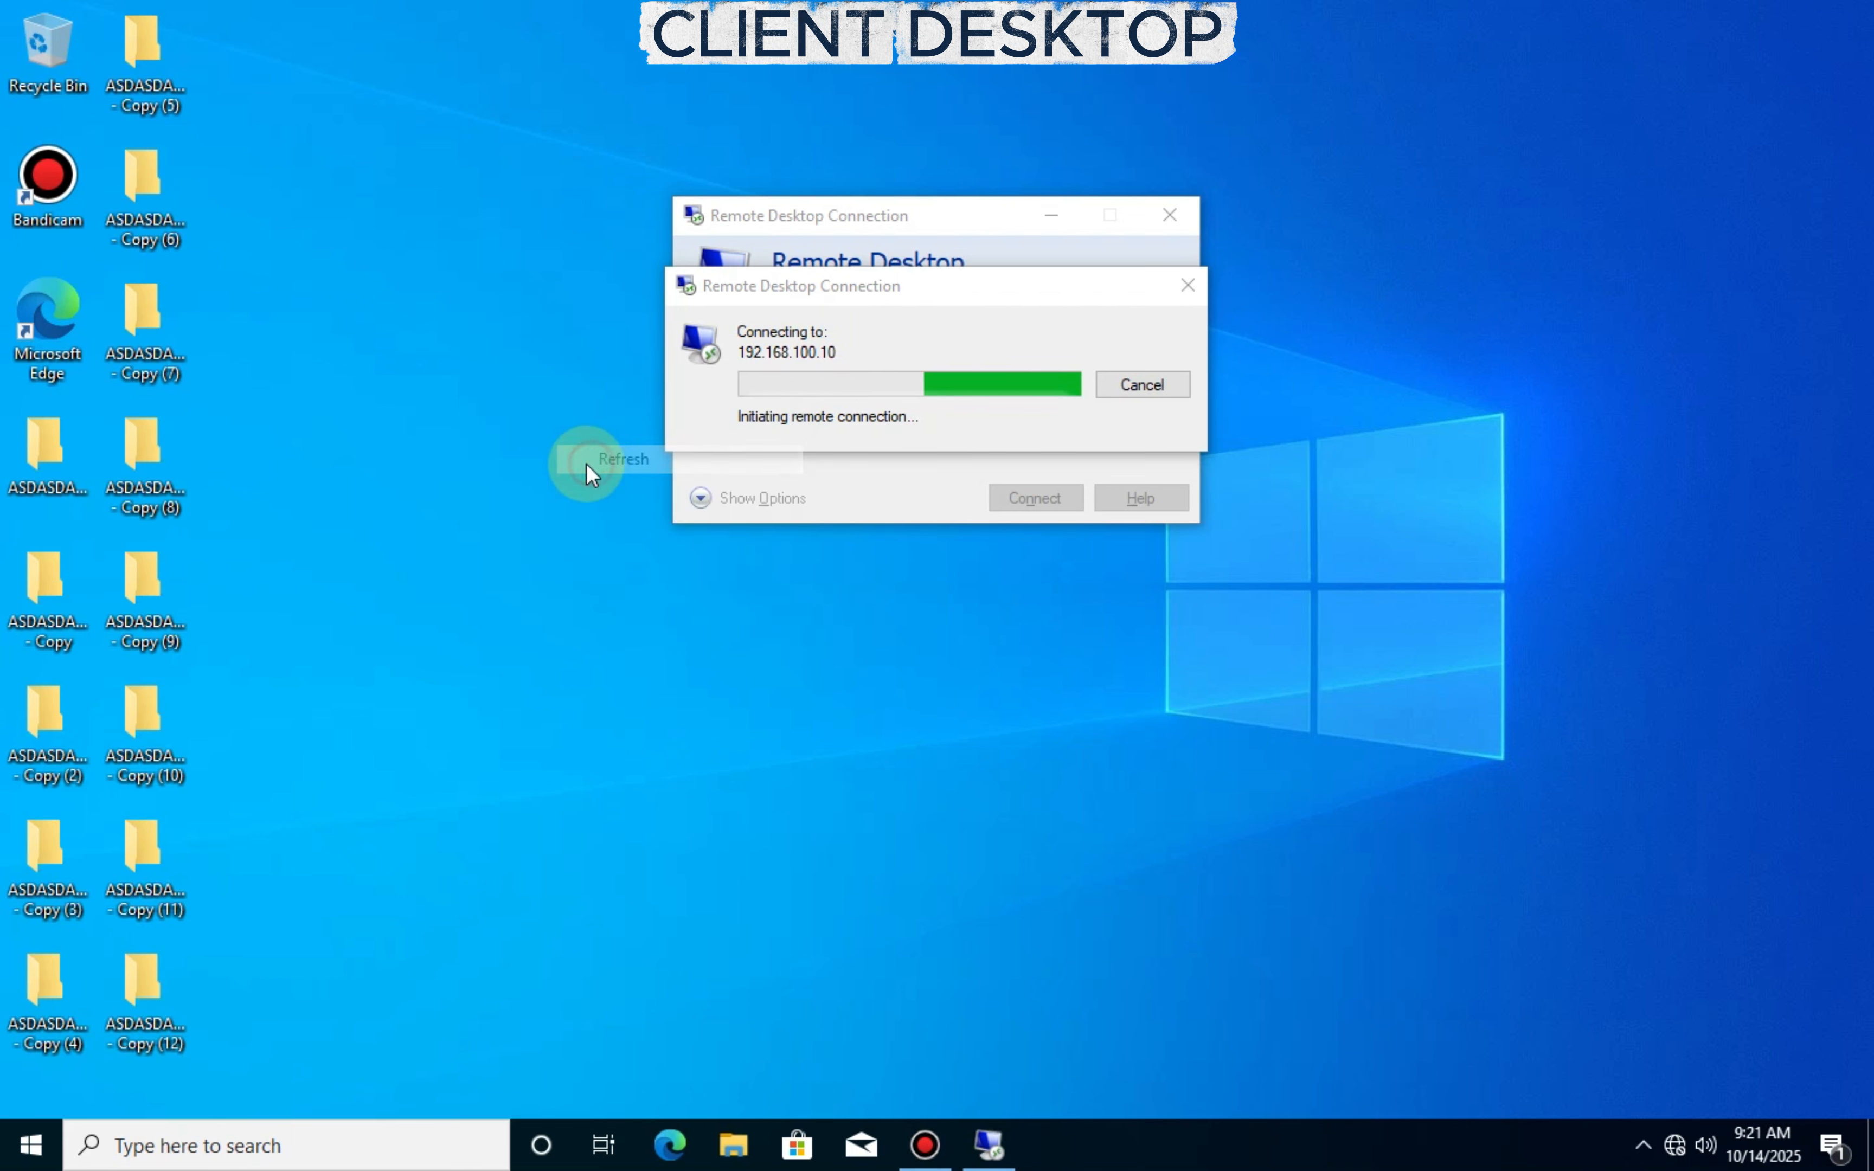
right_click(606, 159)
left_click(629, 232)
right_click(423, 212)
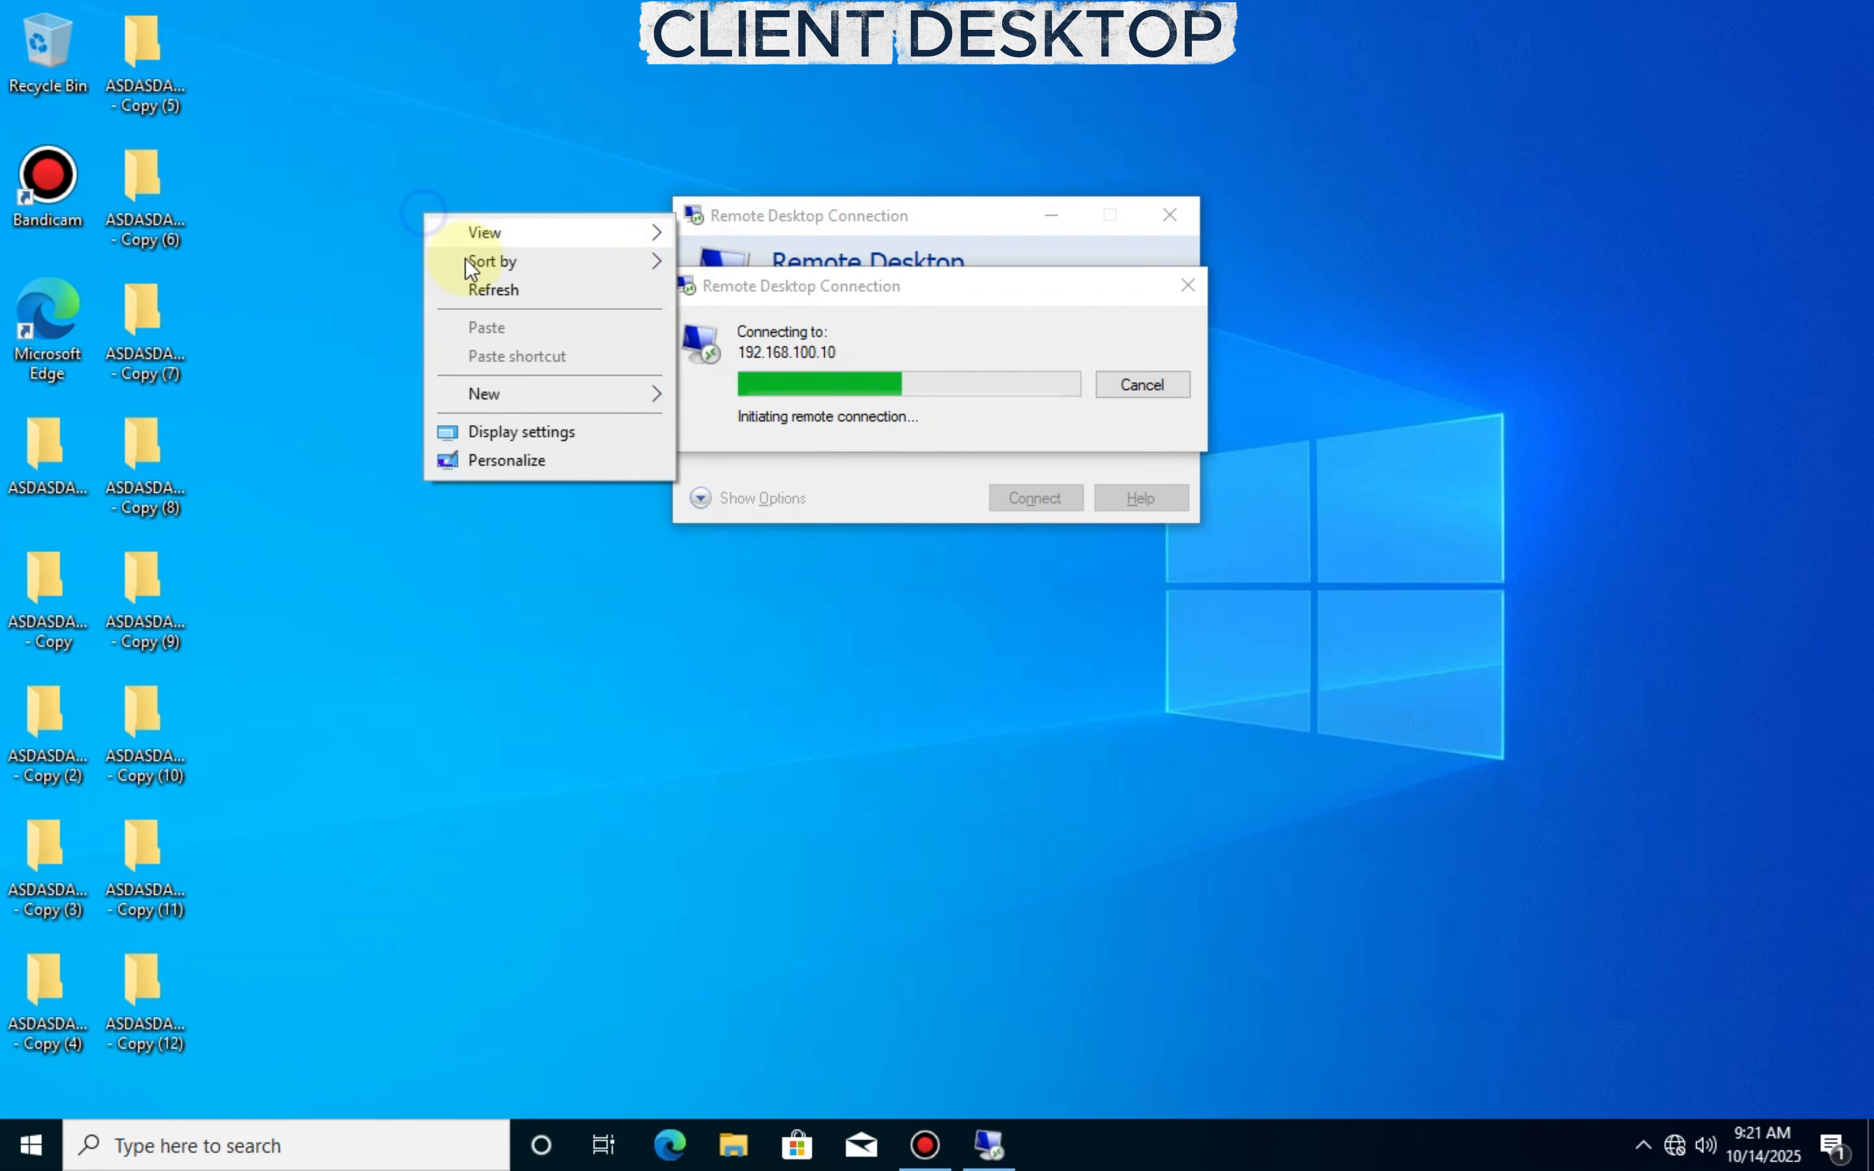
left_click(471, 287)
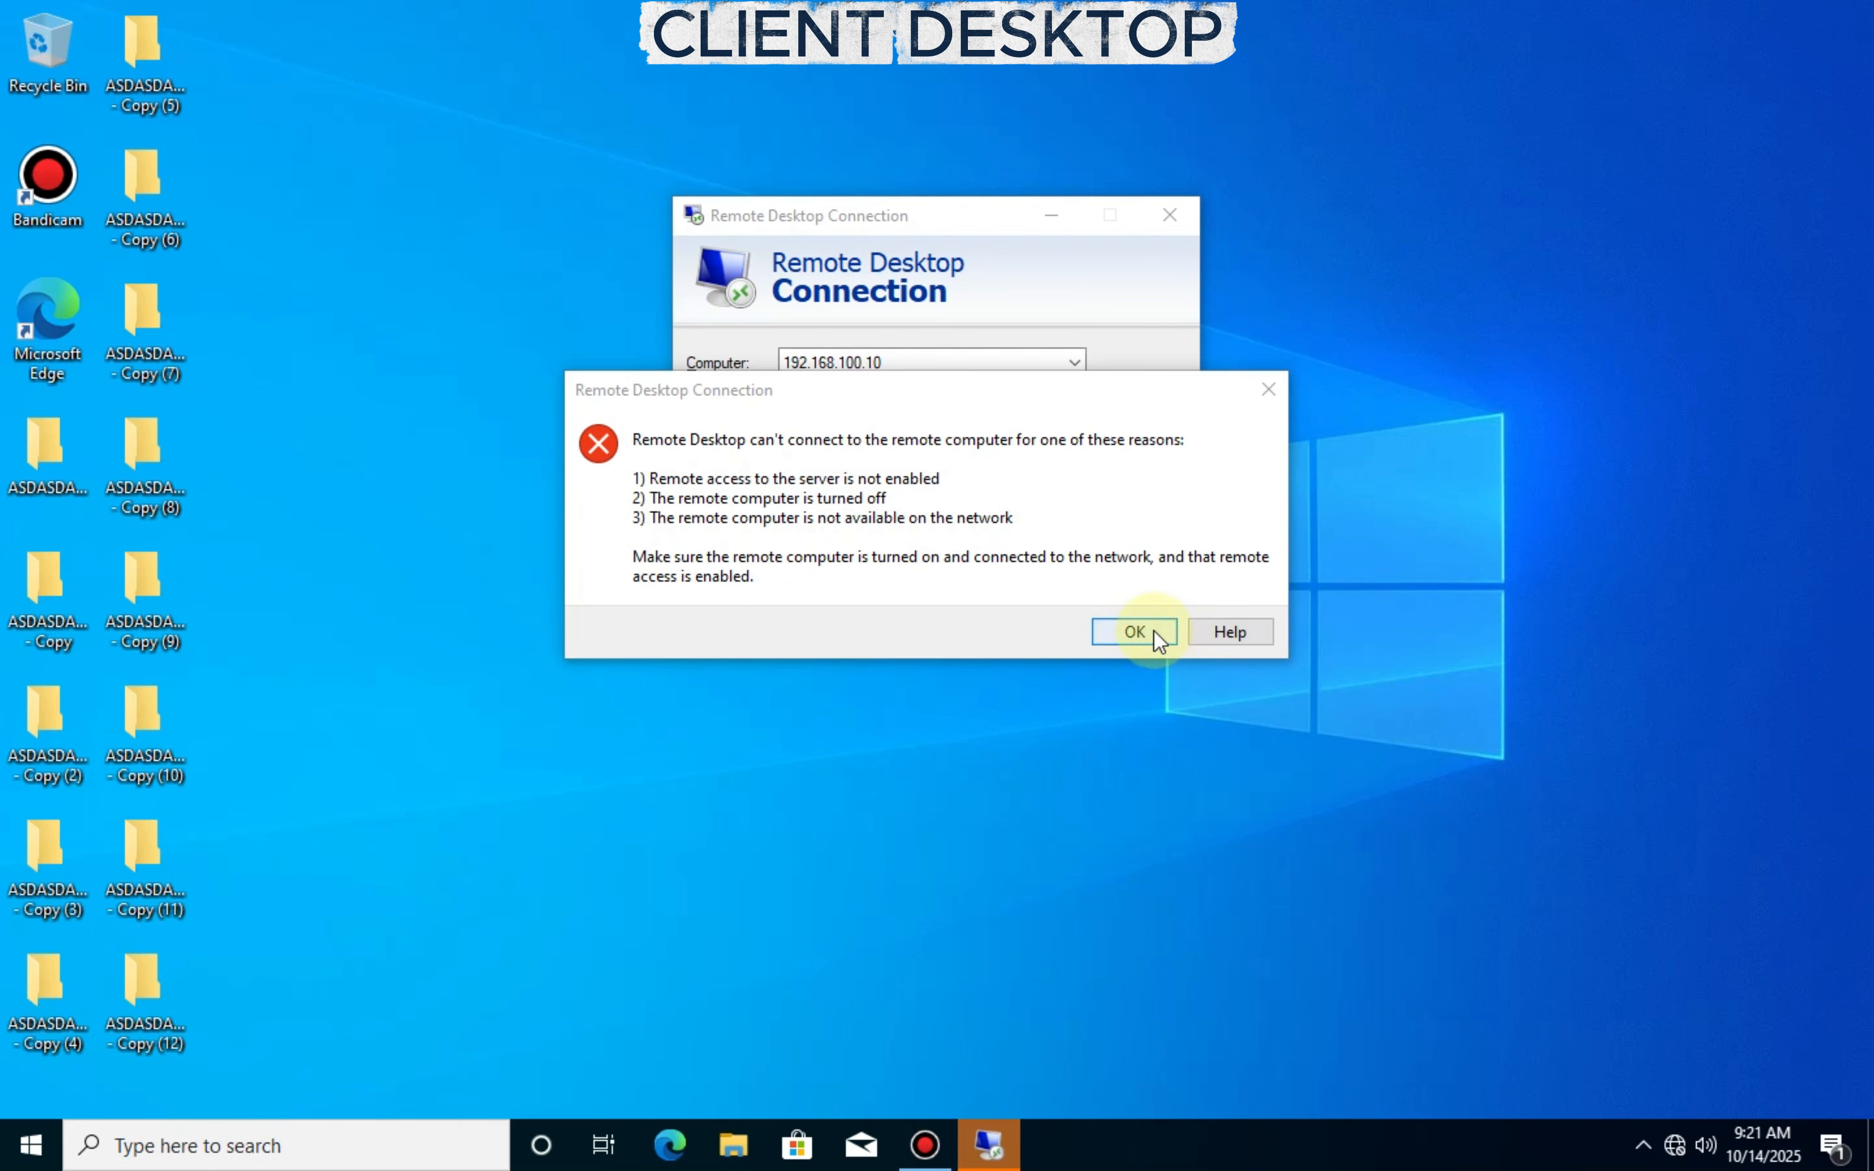
Dismiss the connection error and select the address entered for the remote computer
left_click(1154, 631)
left_click(950, 358)
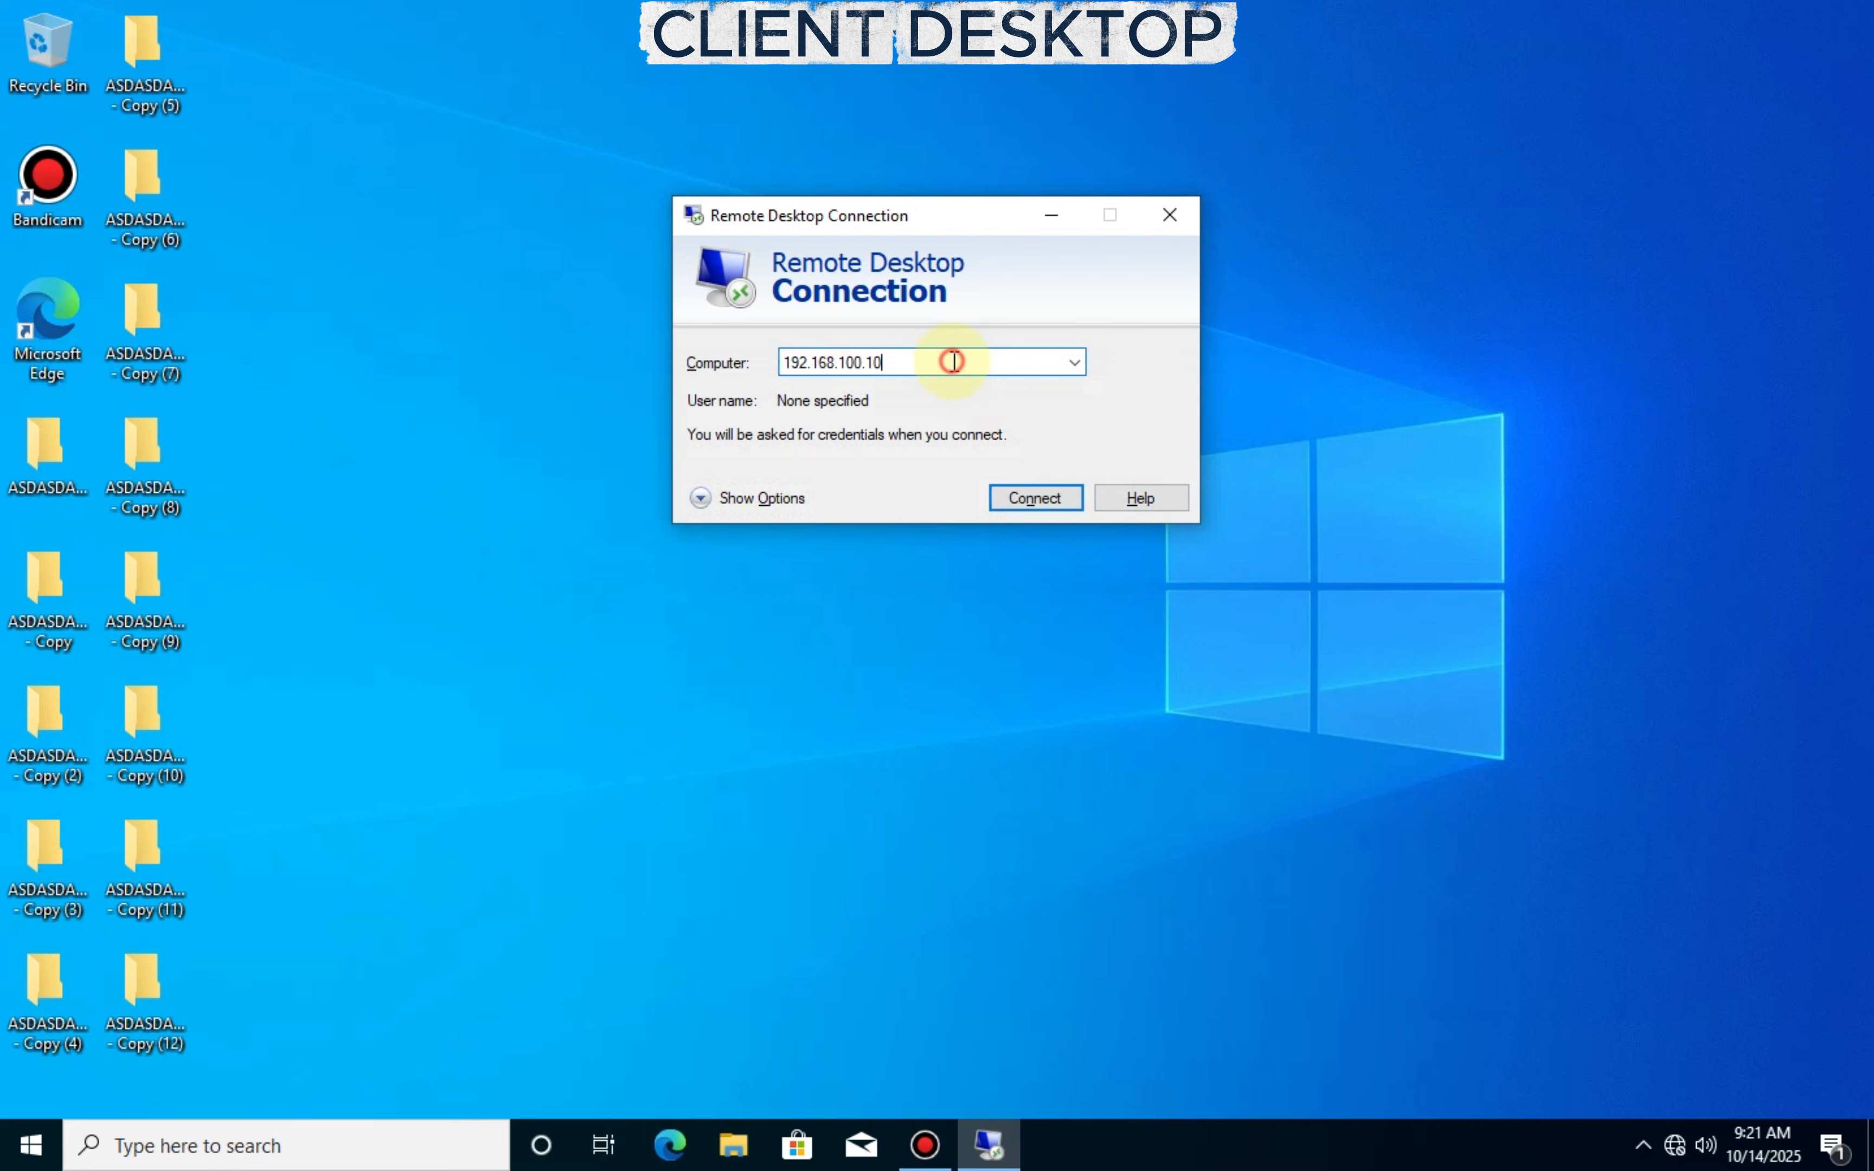
double_click(825, 352)
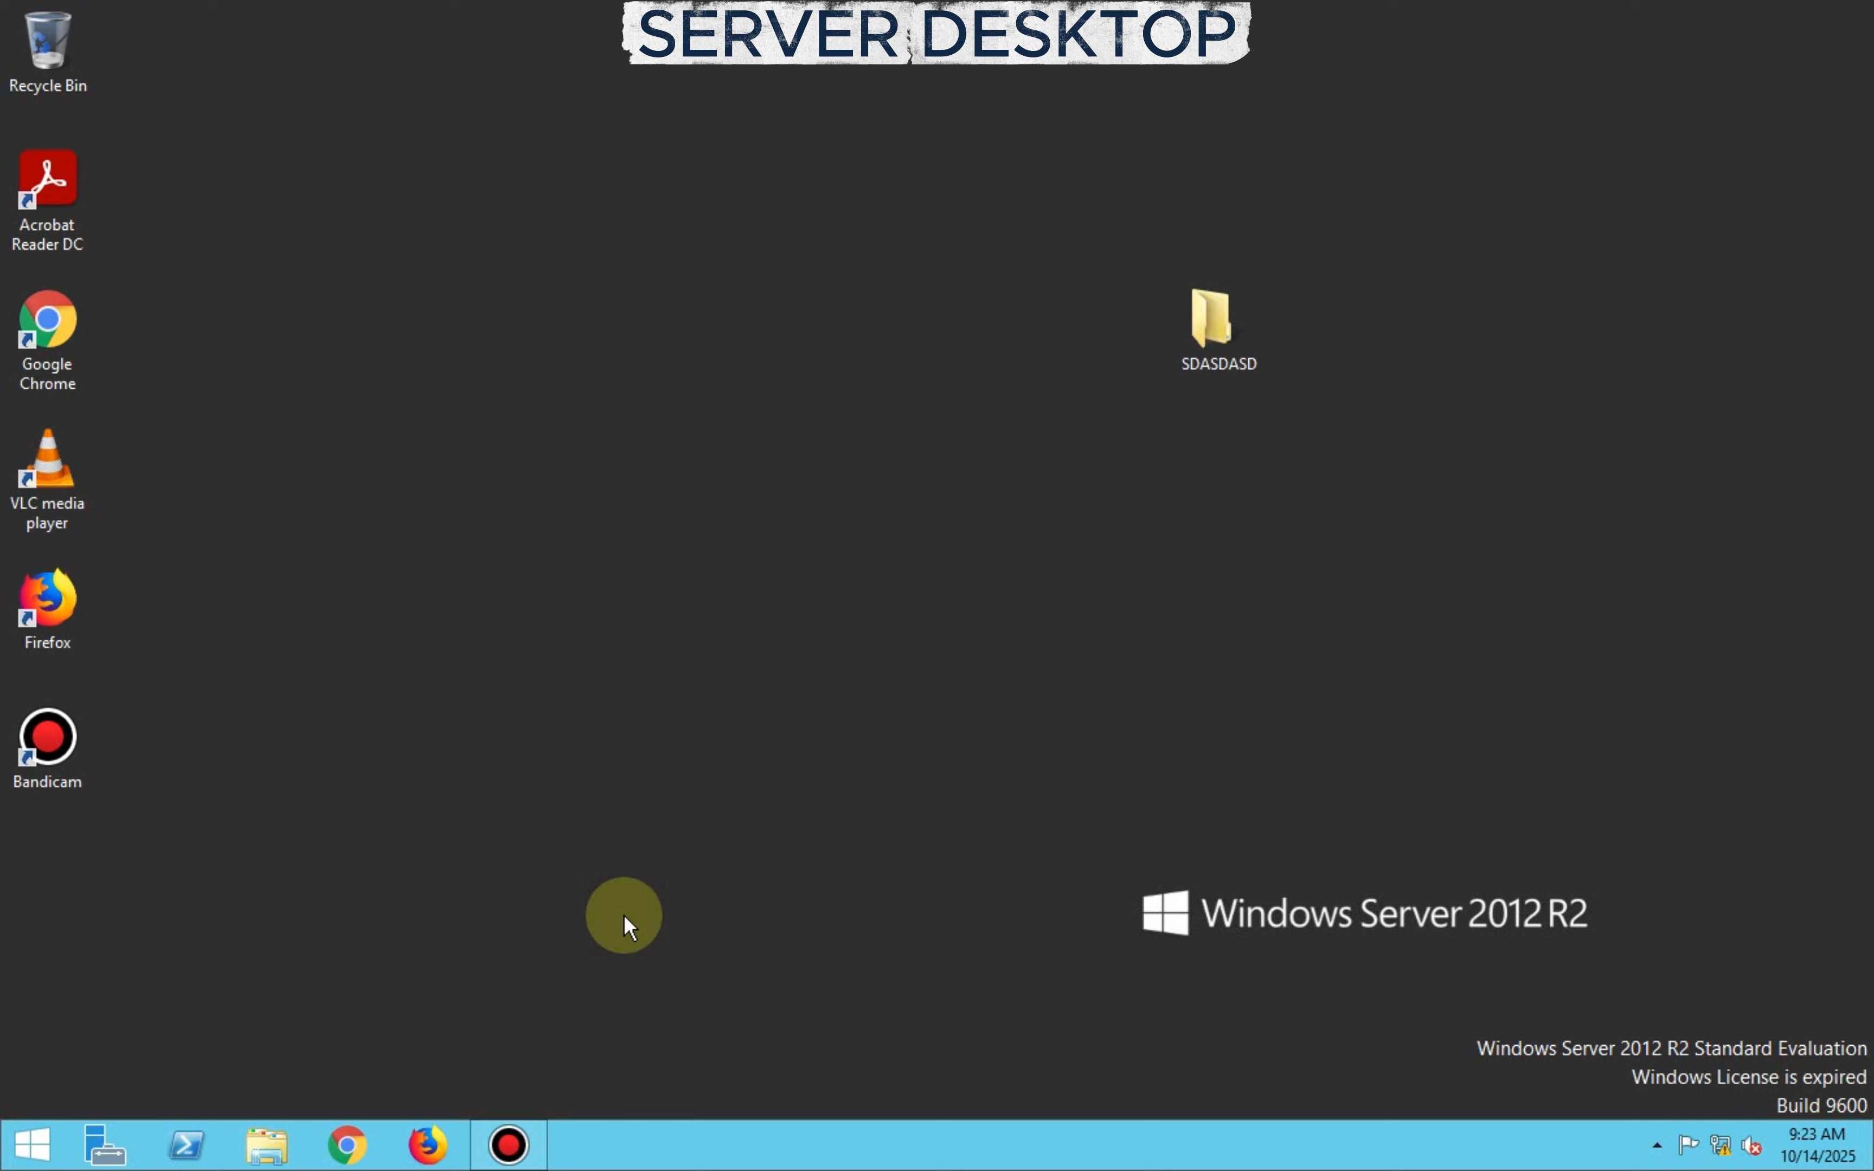
right_click(631, 917)
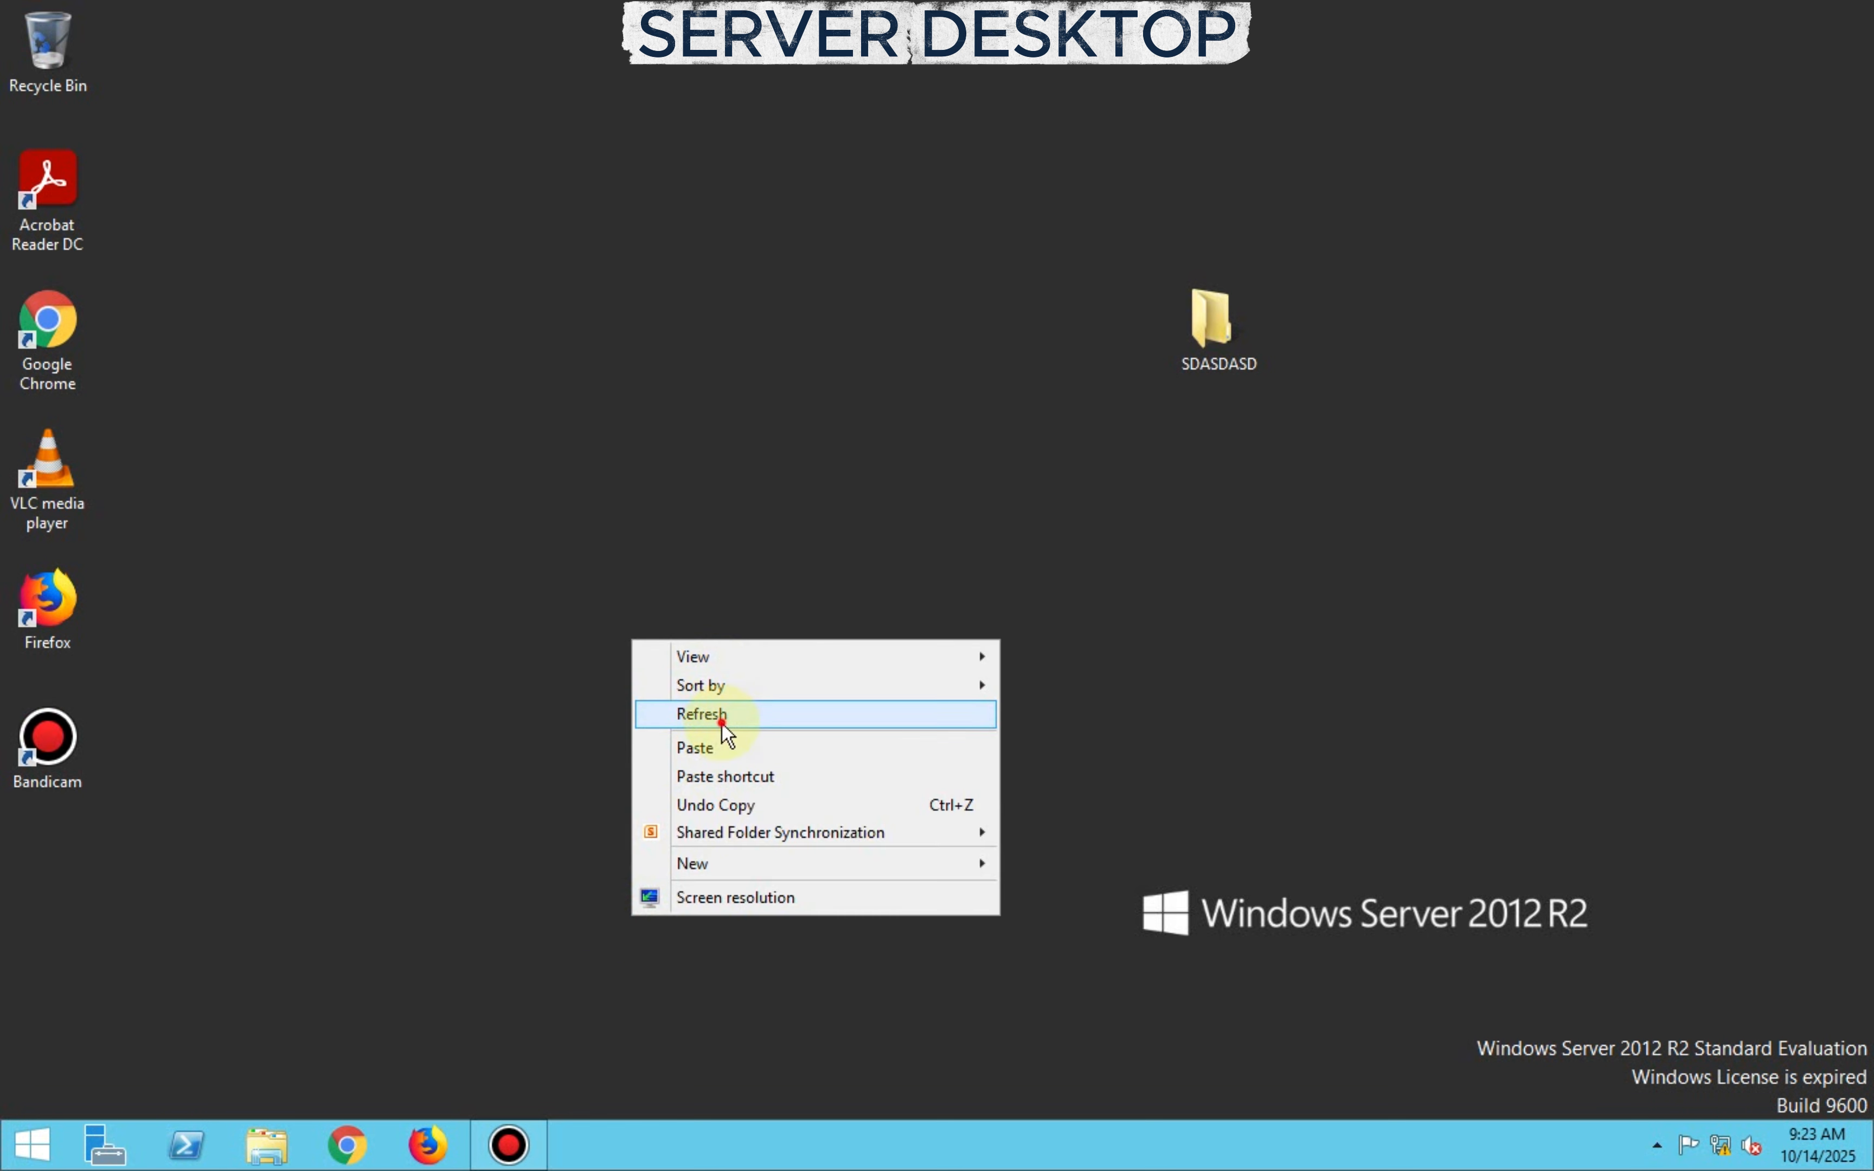
left_click(711, 711)
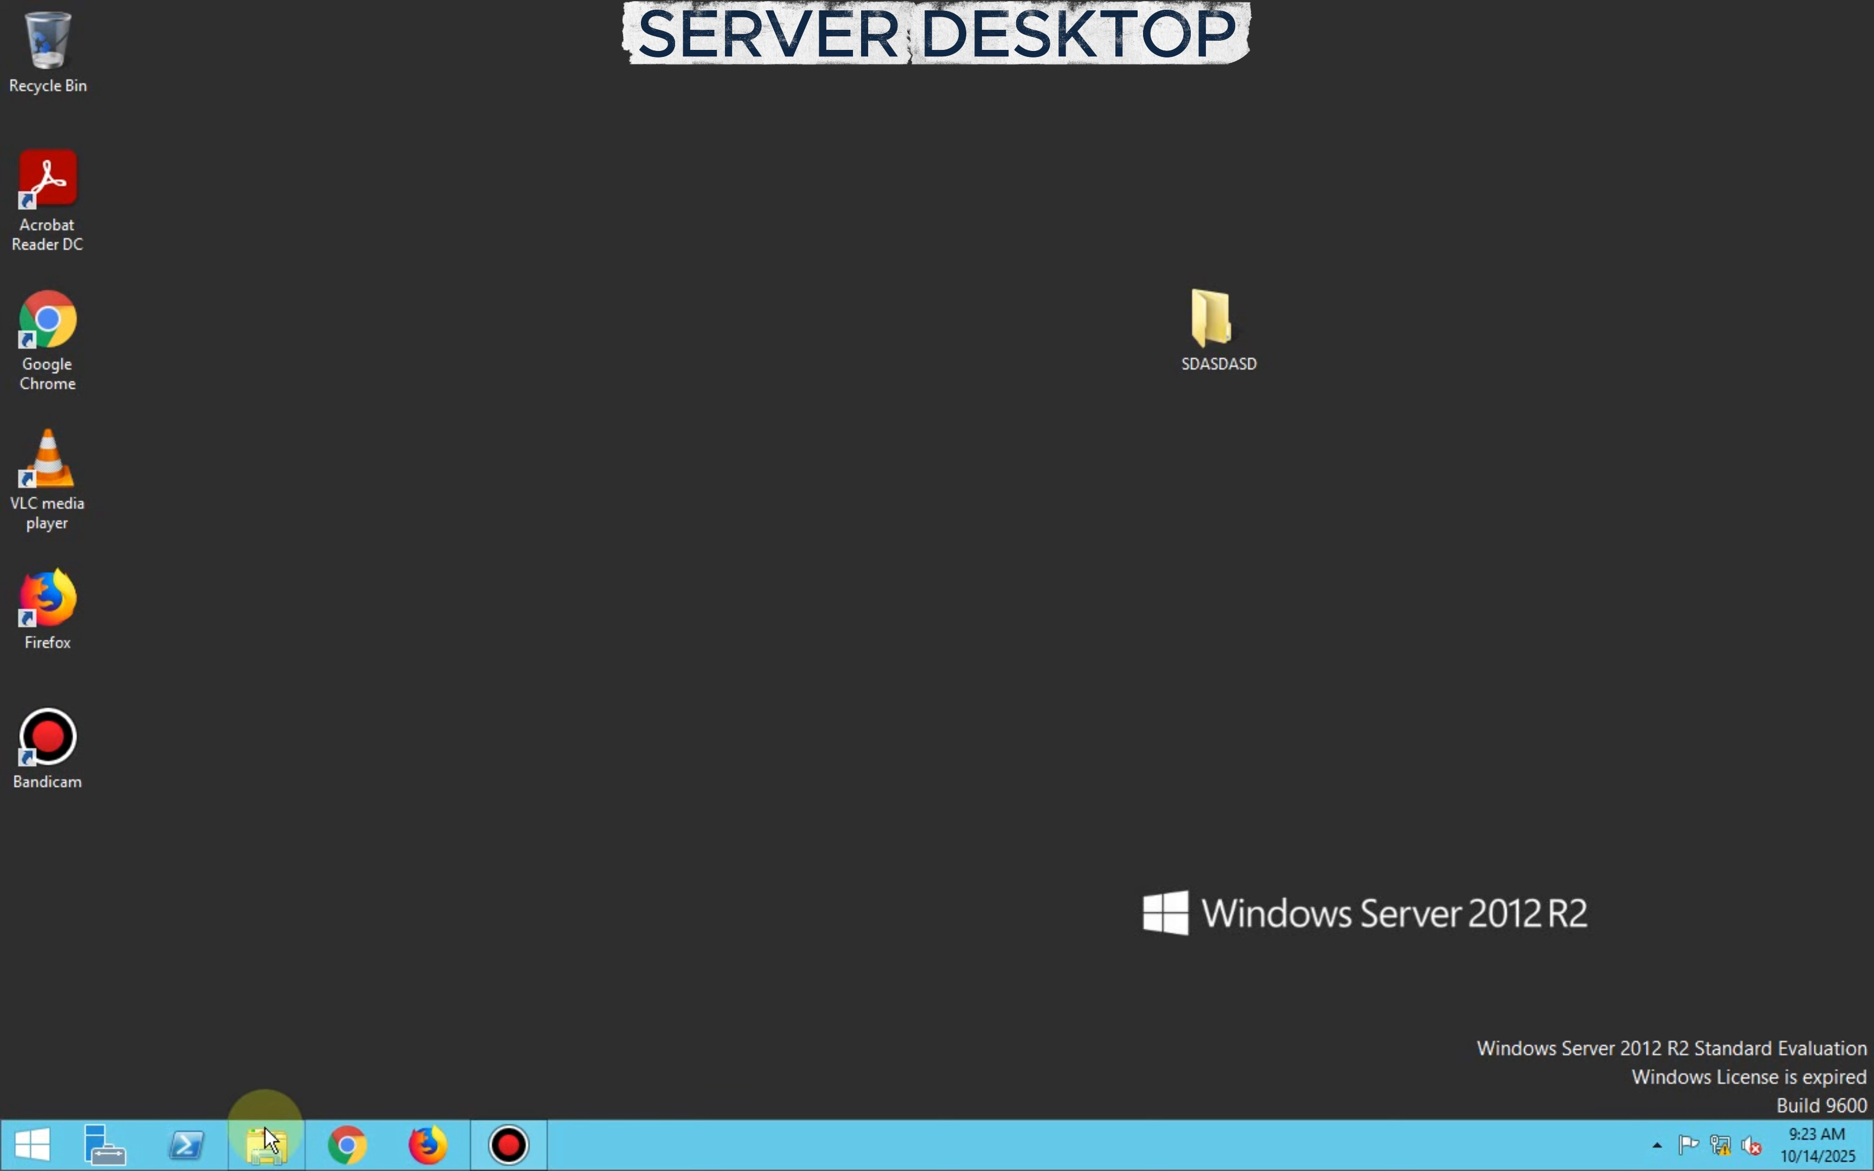
On the server, open the system properties of This PC and allow remote connections to this computer in the remote settings
left_click(277, 1149)
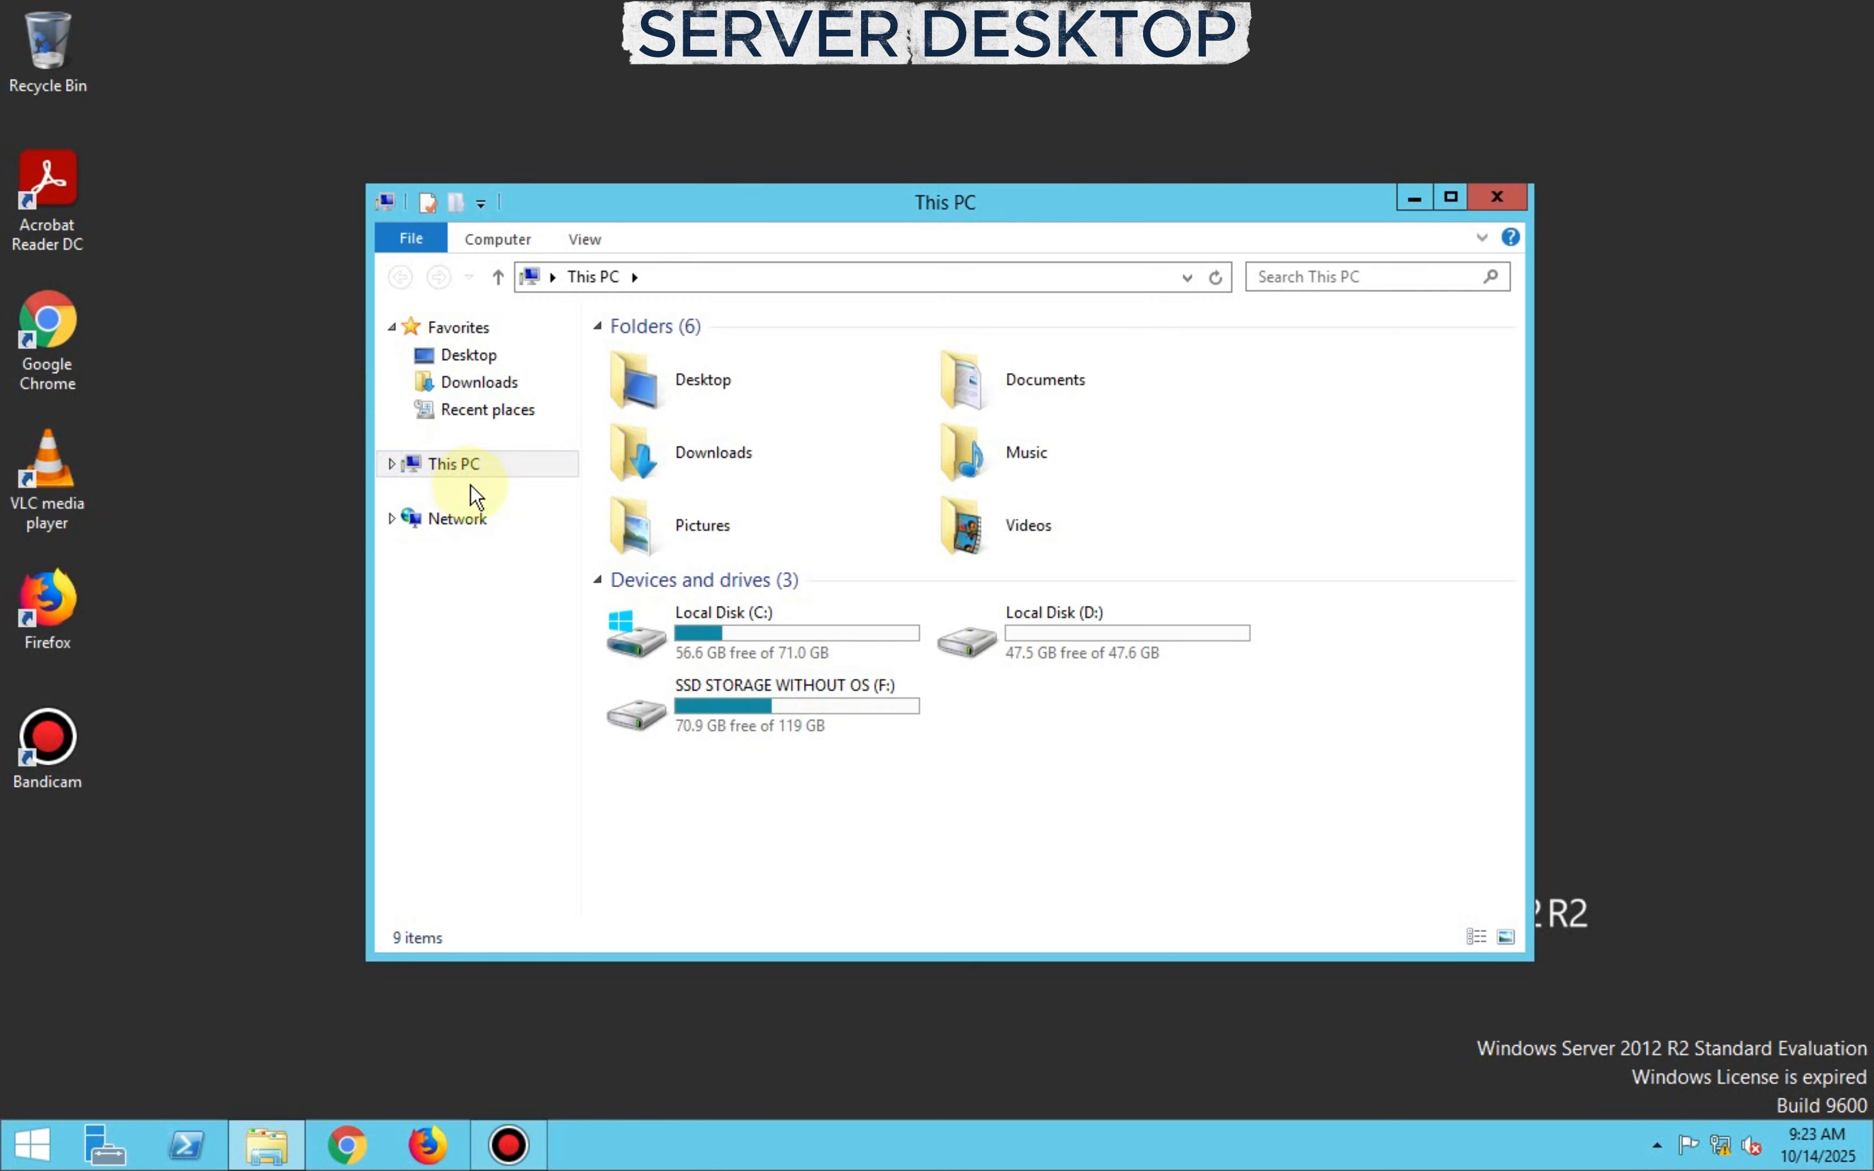
left_click(463, 461)
right_click(1028, 813)
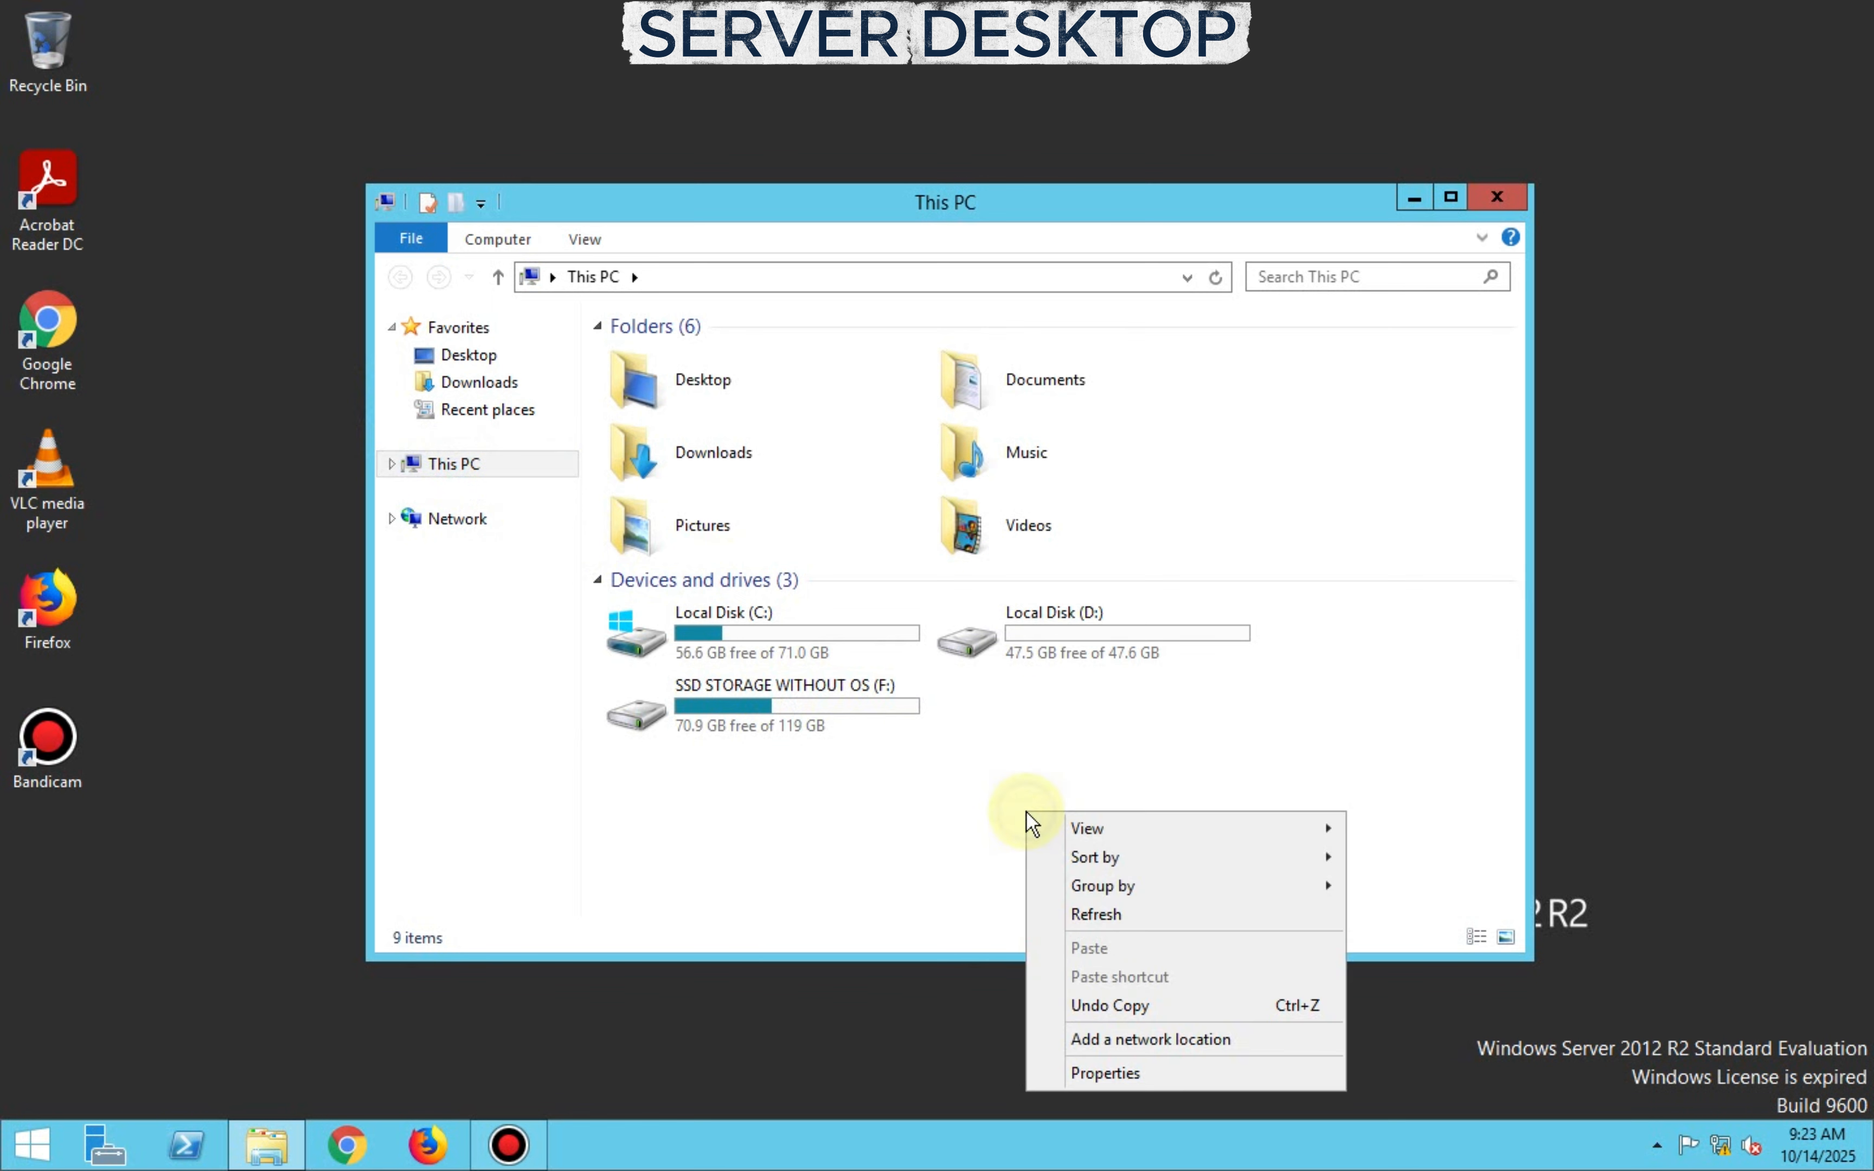
right_click(993, 743)
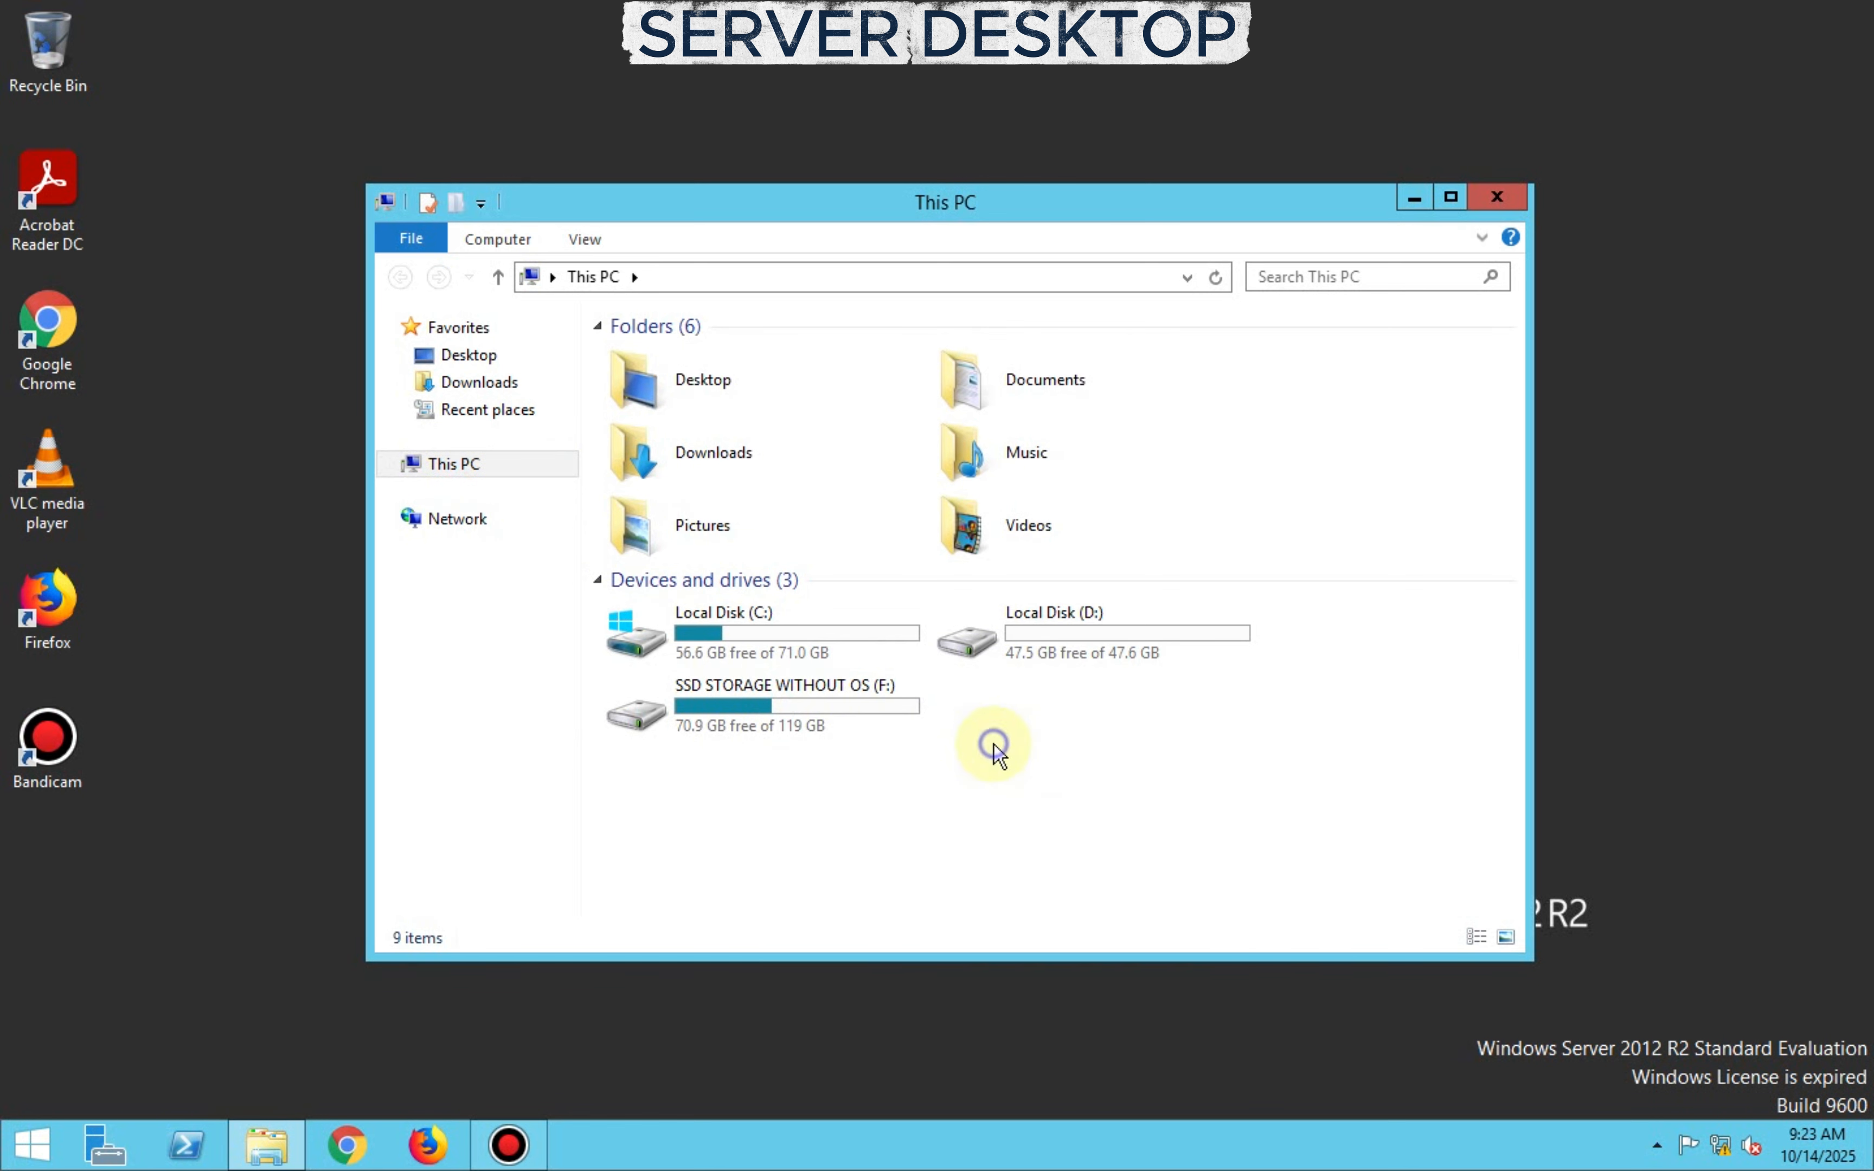
left_click(1042, 1001)
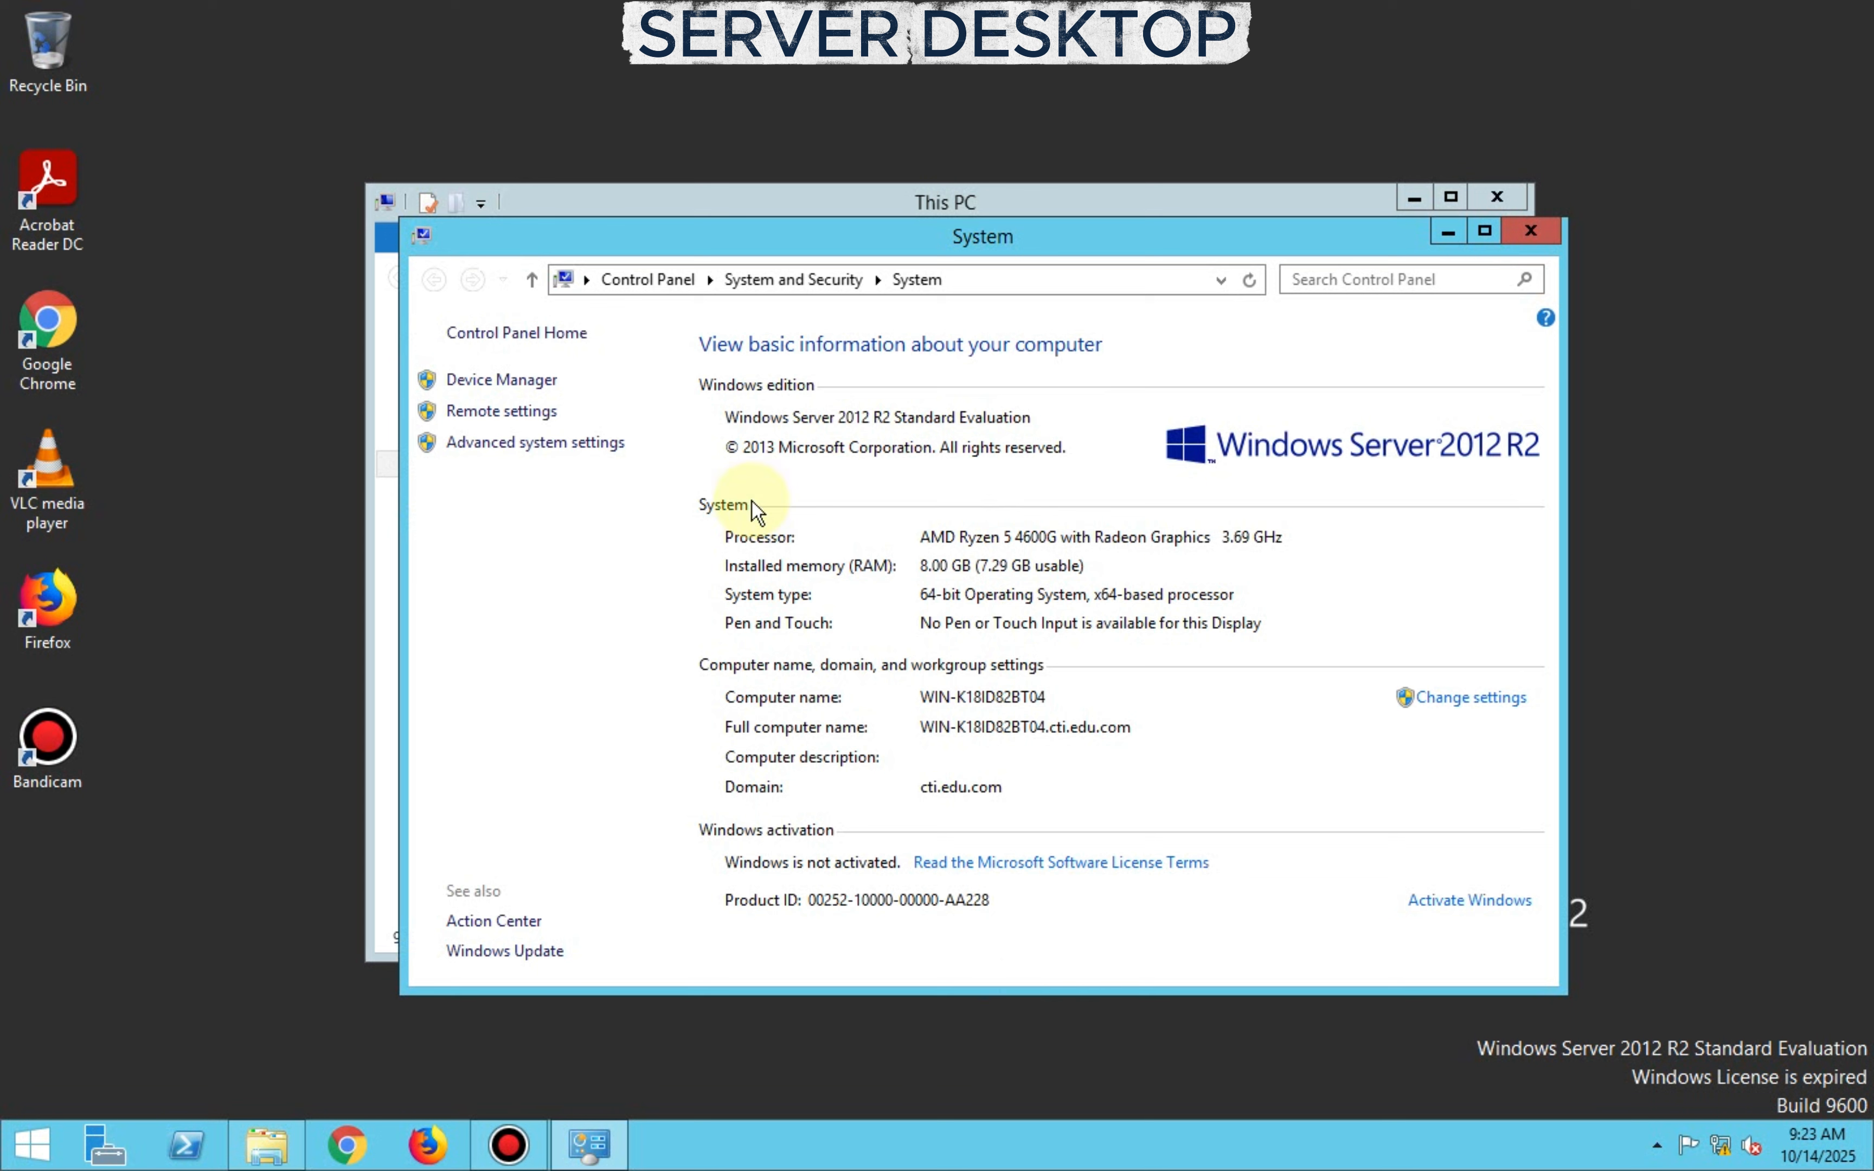
left_click(536, 414)
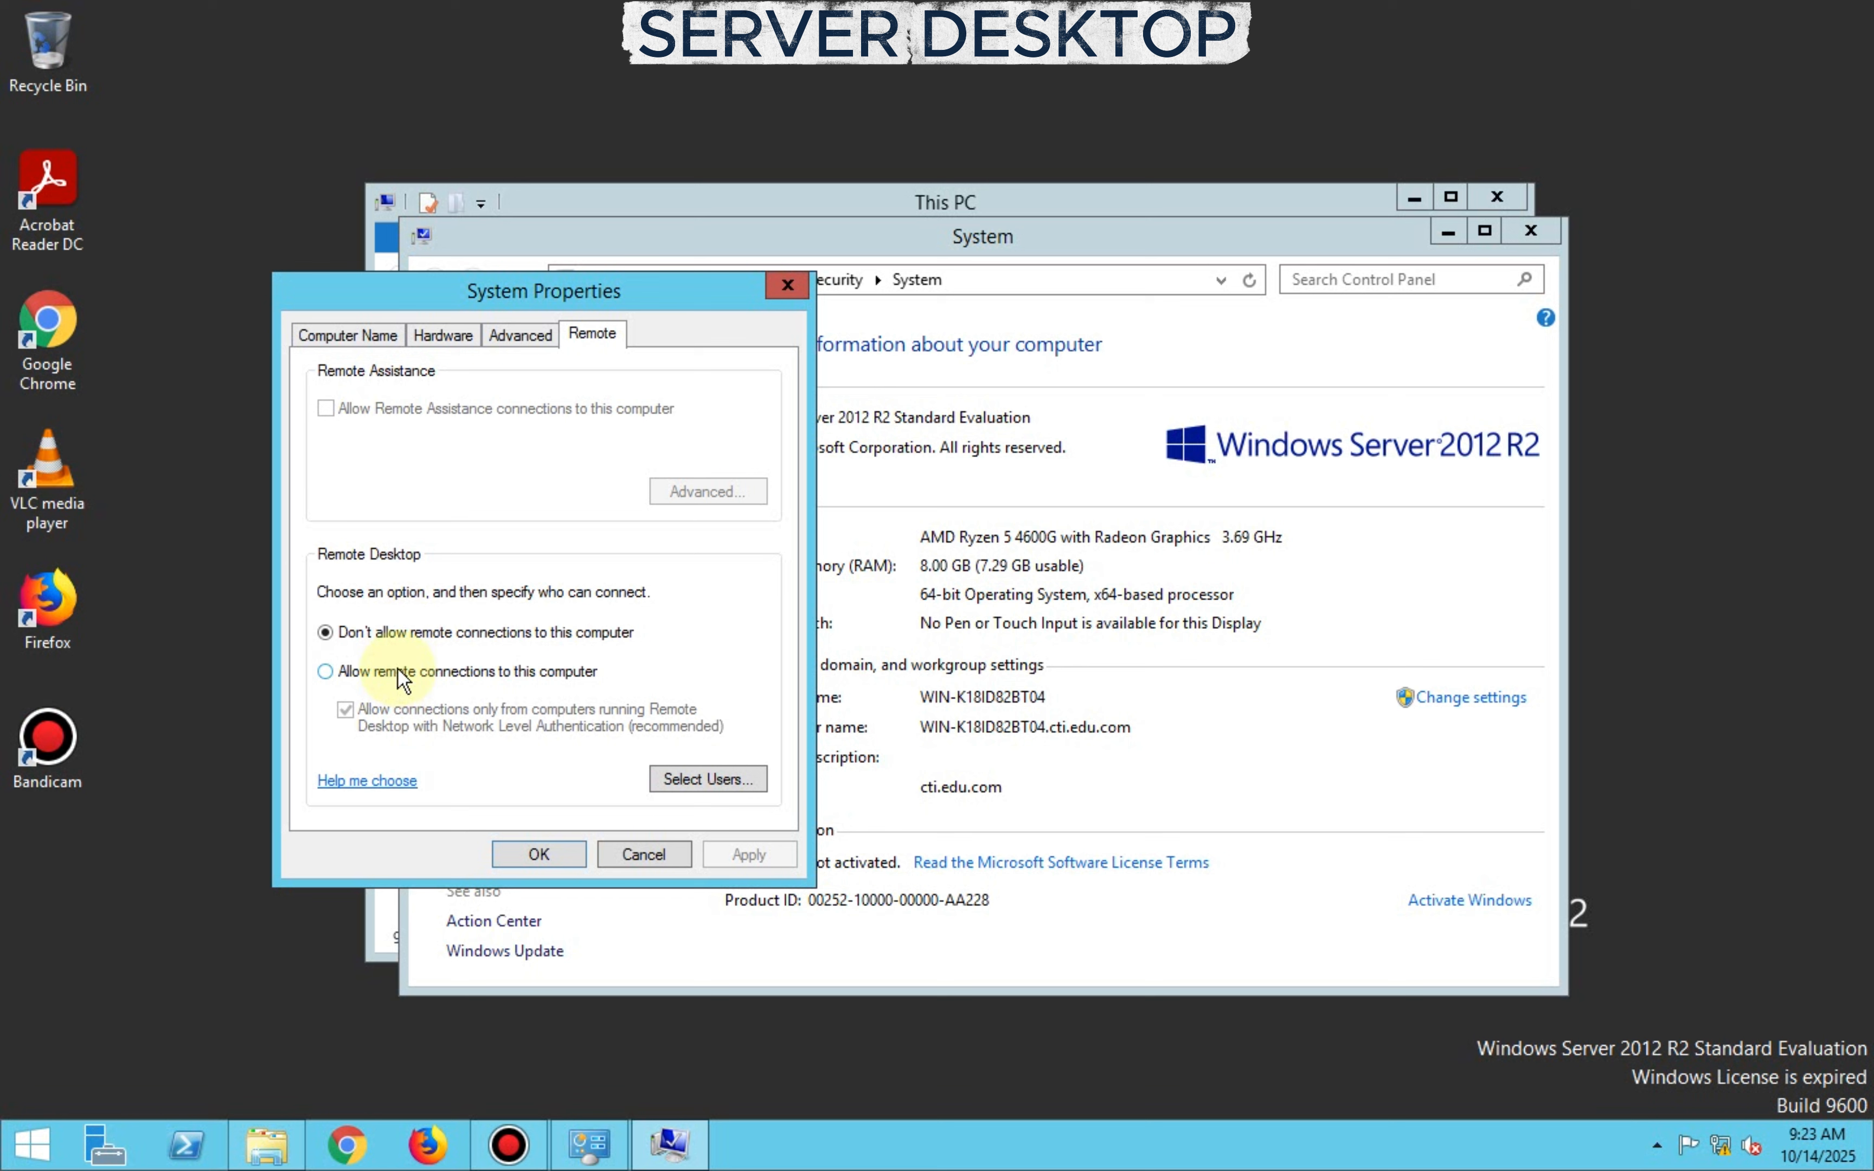
left_click(441, 671)
Add the "domain users" group to the server's Remote Desktop users
left_click(706, 781)
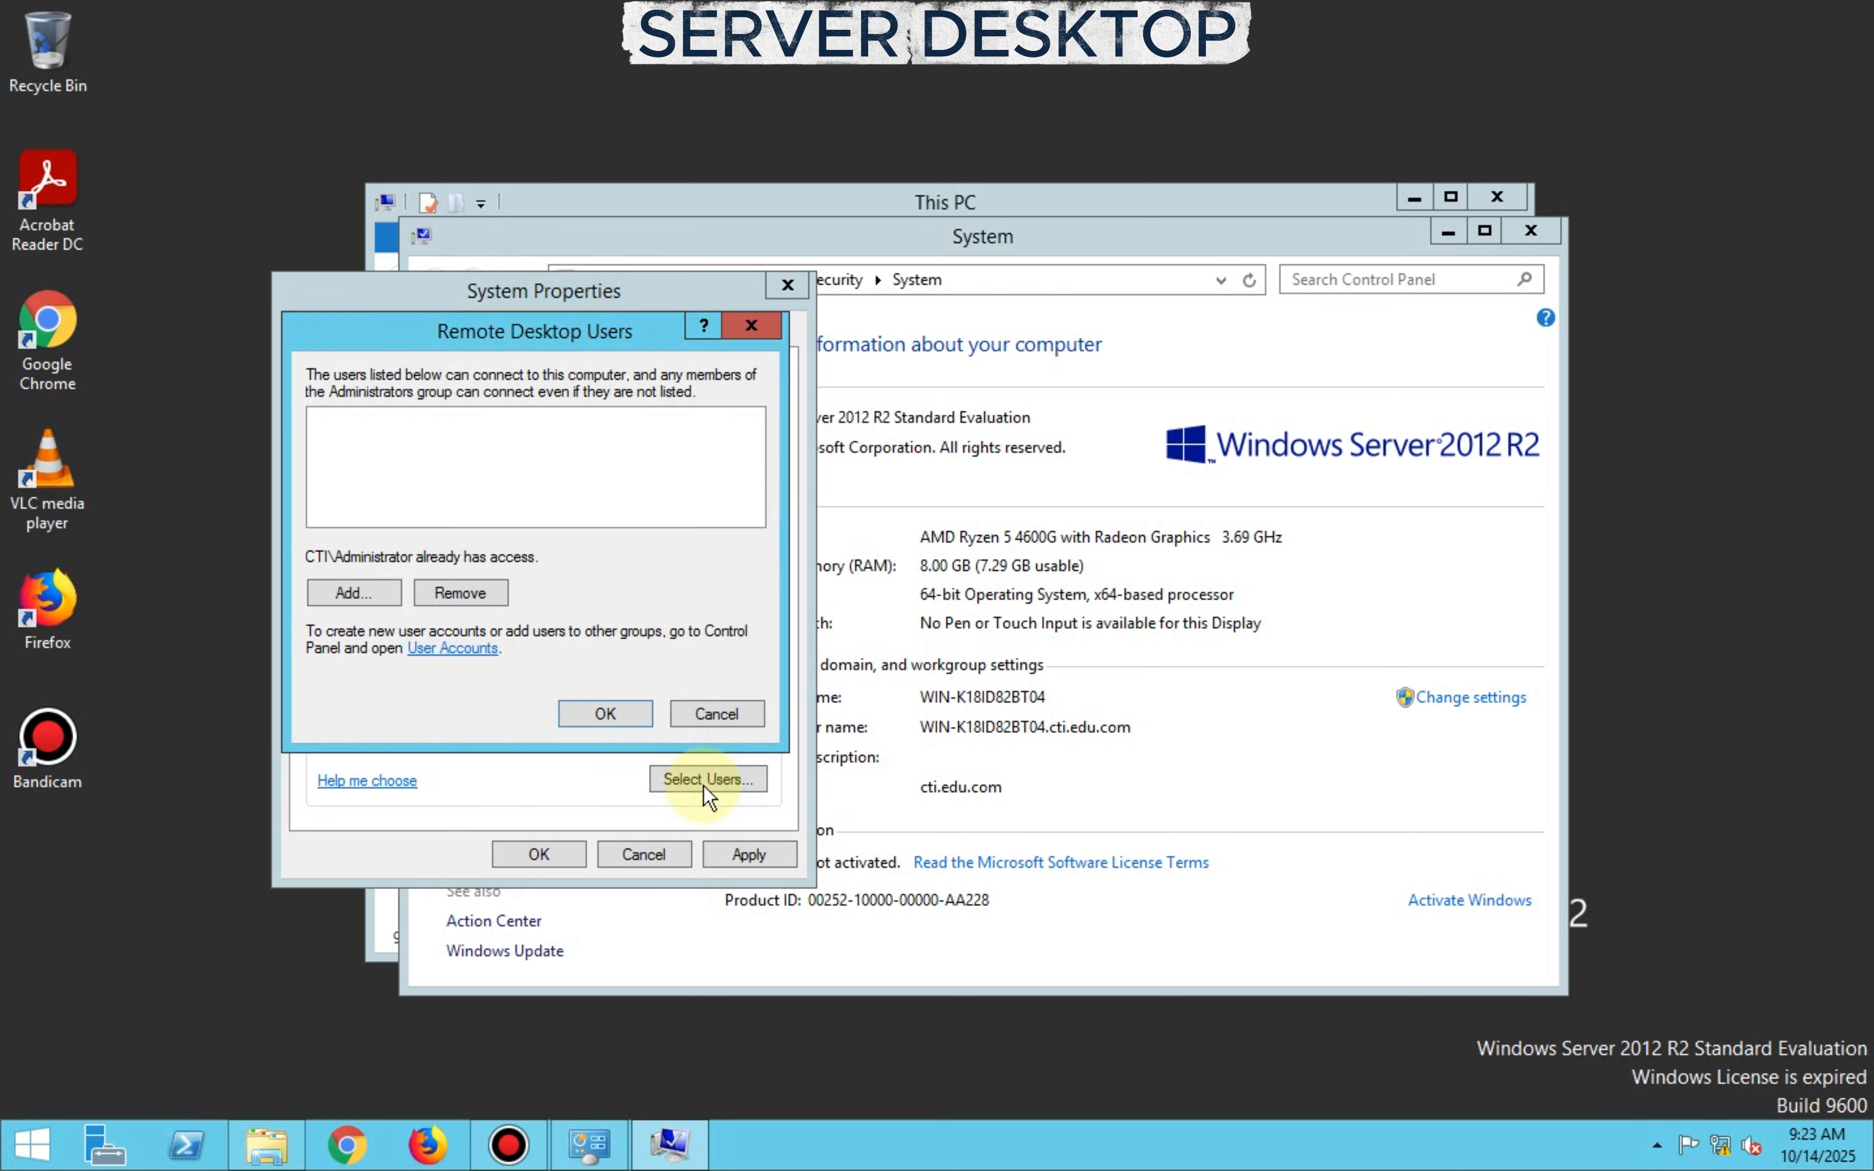
left_click(355, 600)
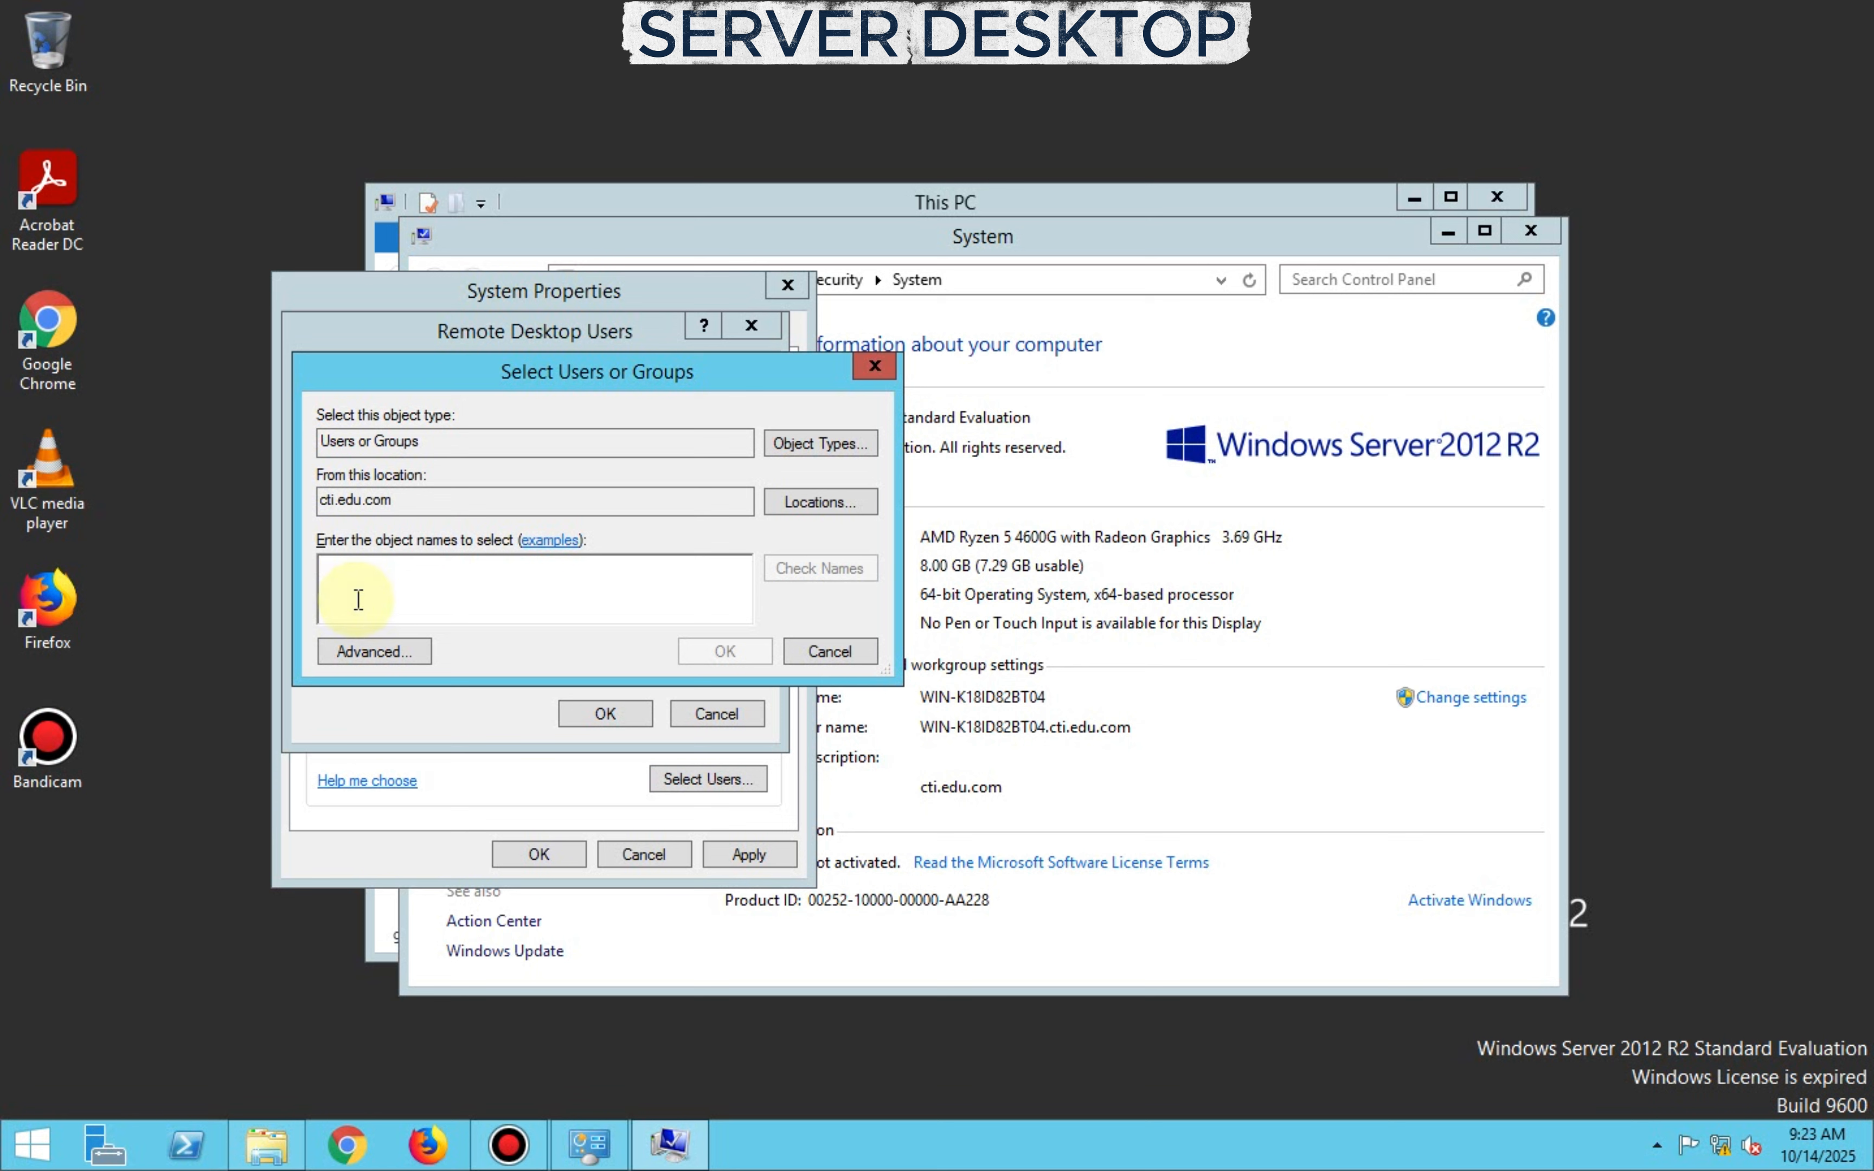
type("domain users")
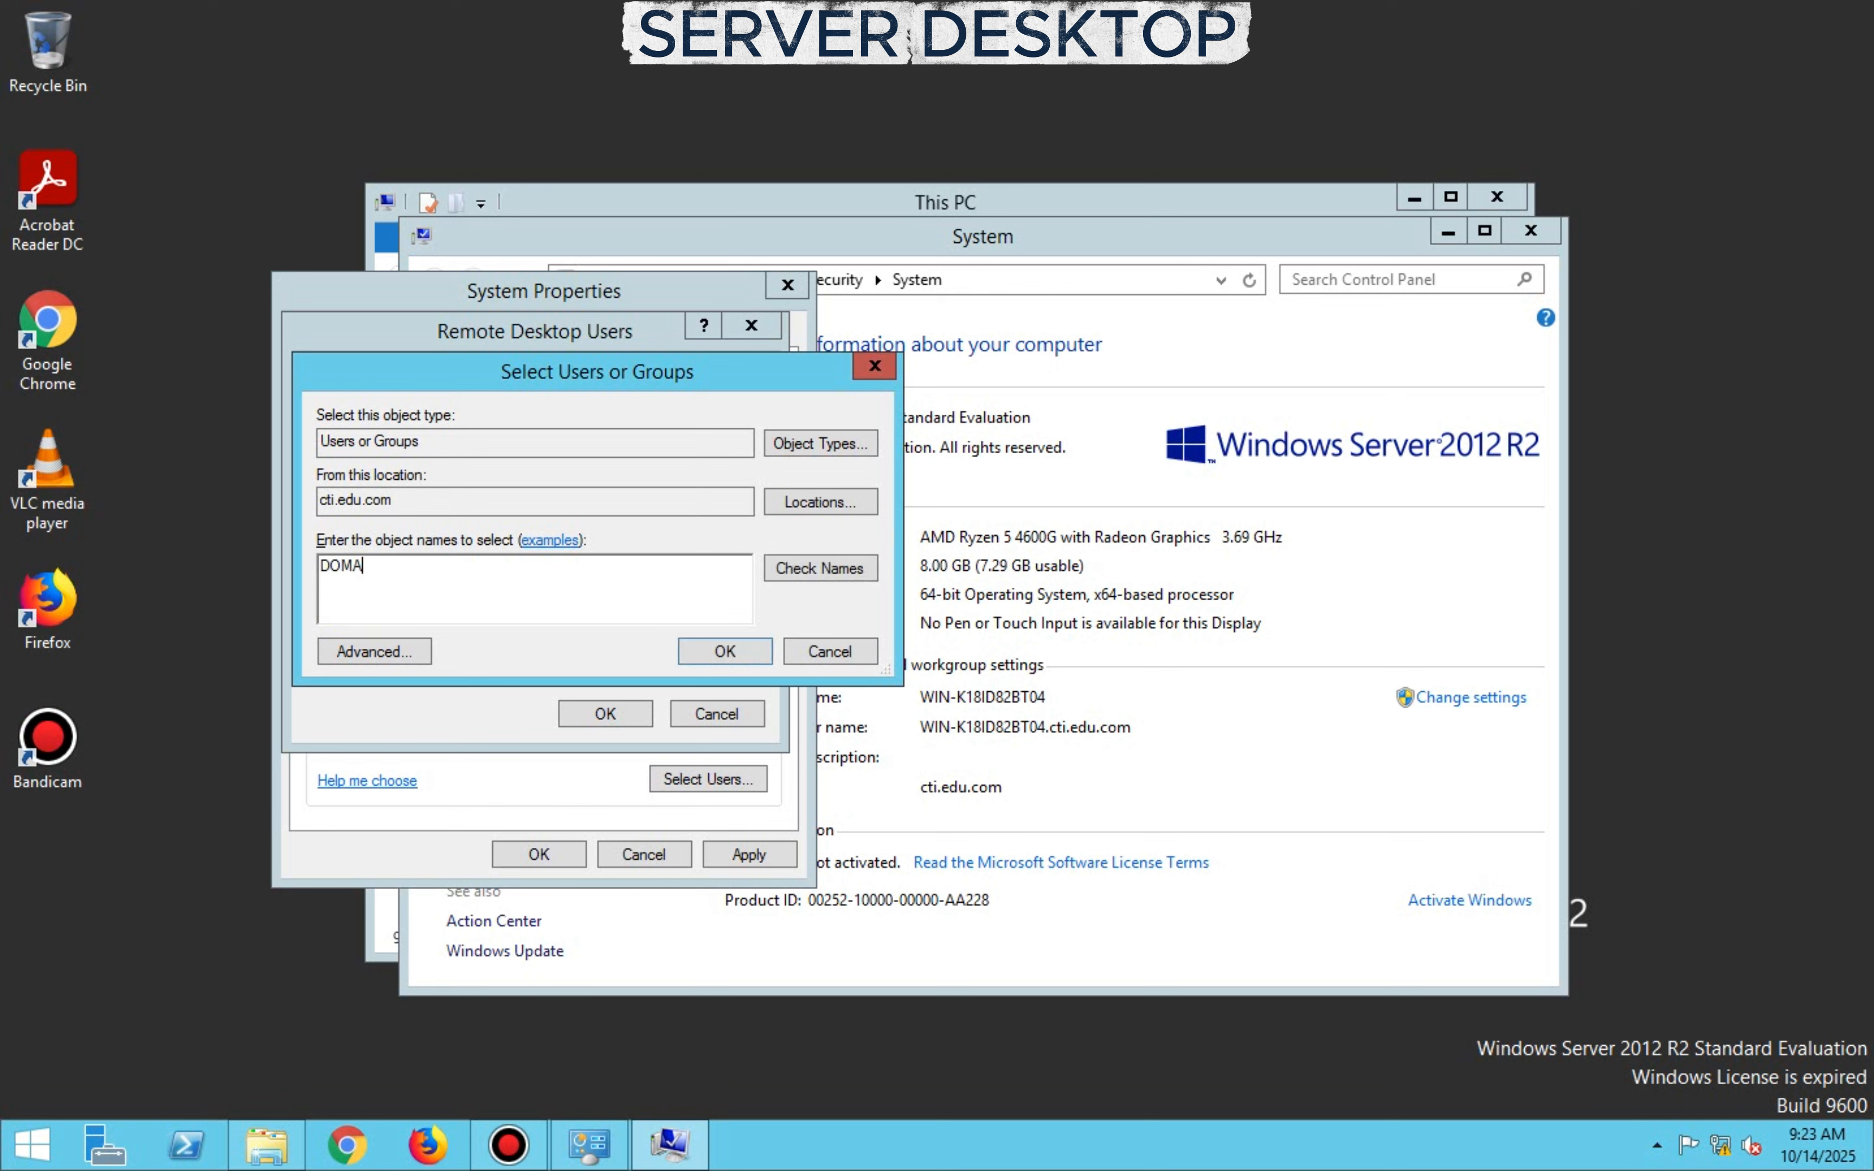
key("Return")
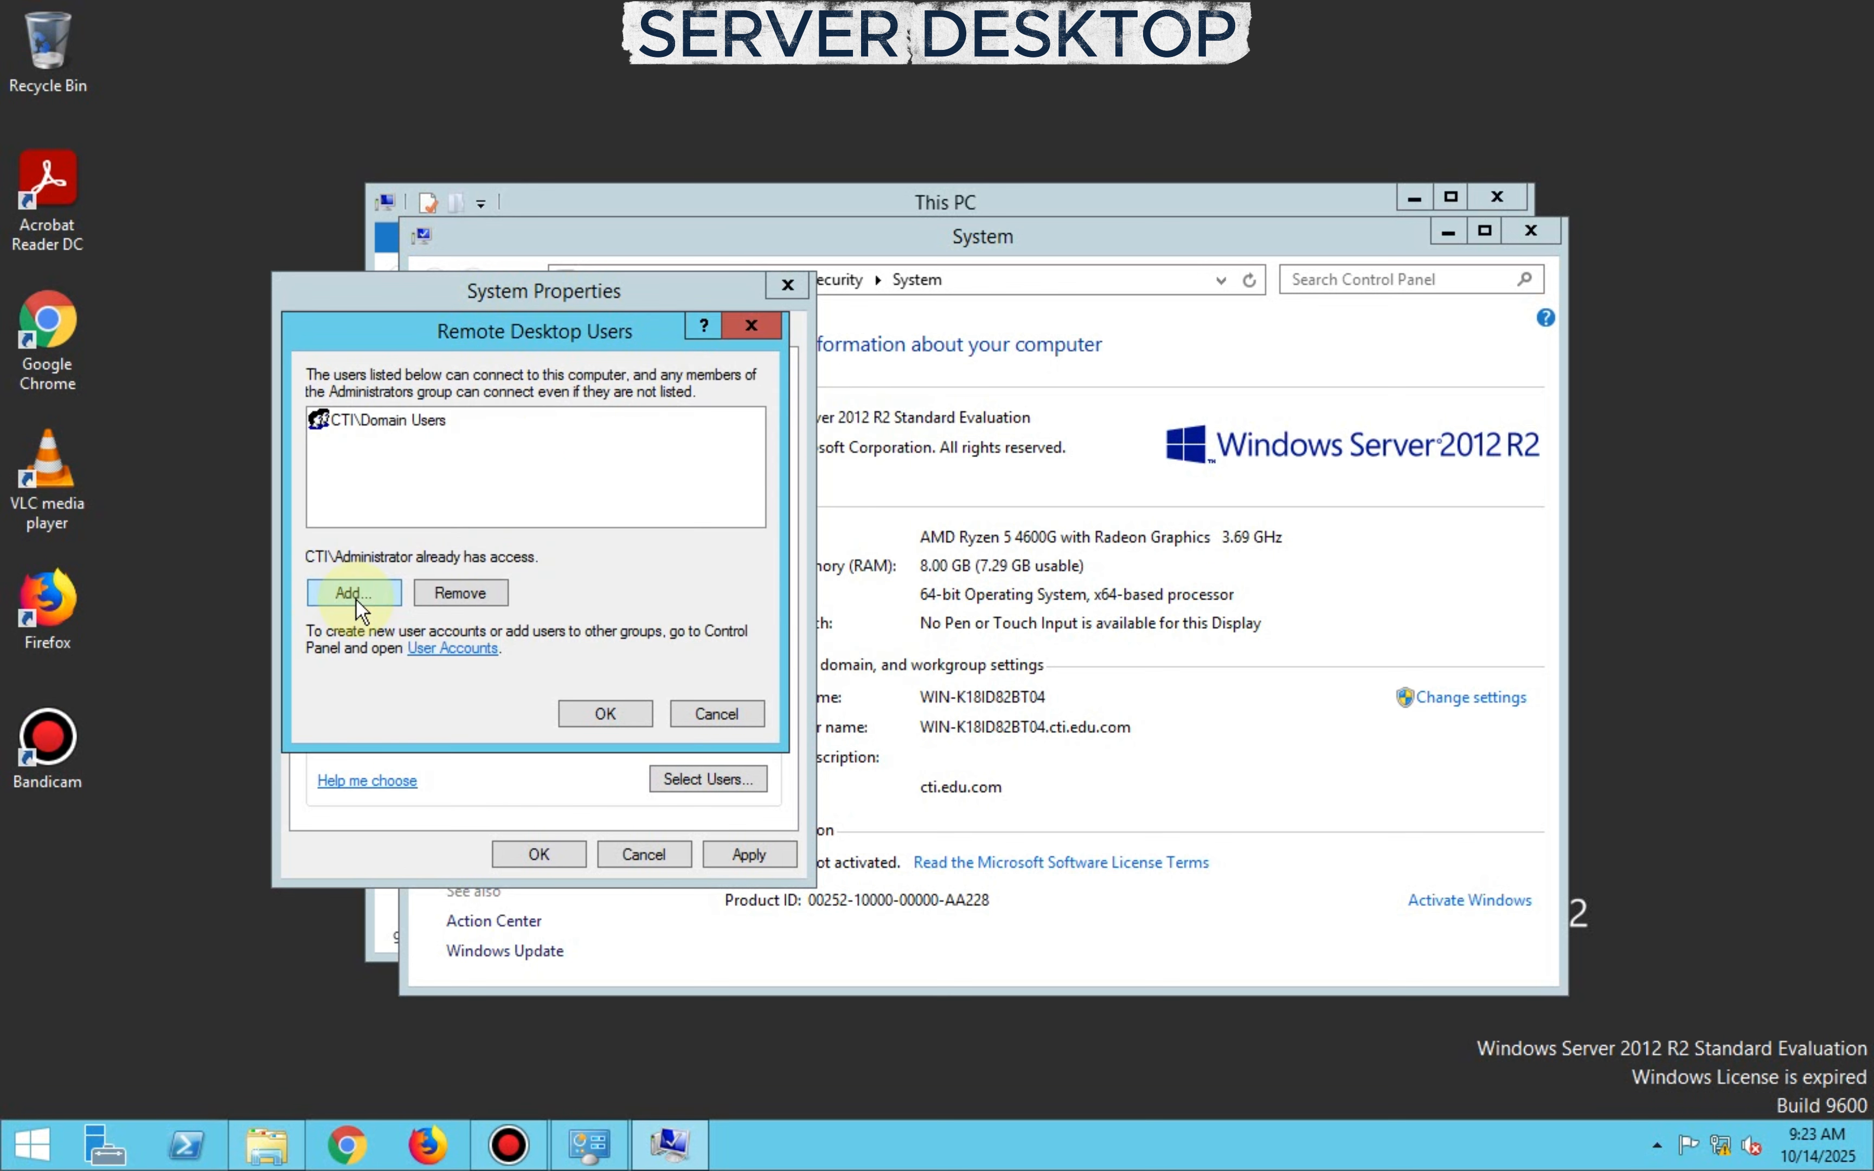
Confirm the Remote Desktop users, apply the server's remote settings, and close the System and This PC windows
left_click(611, 714)
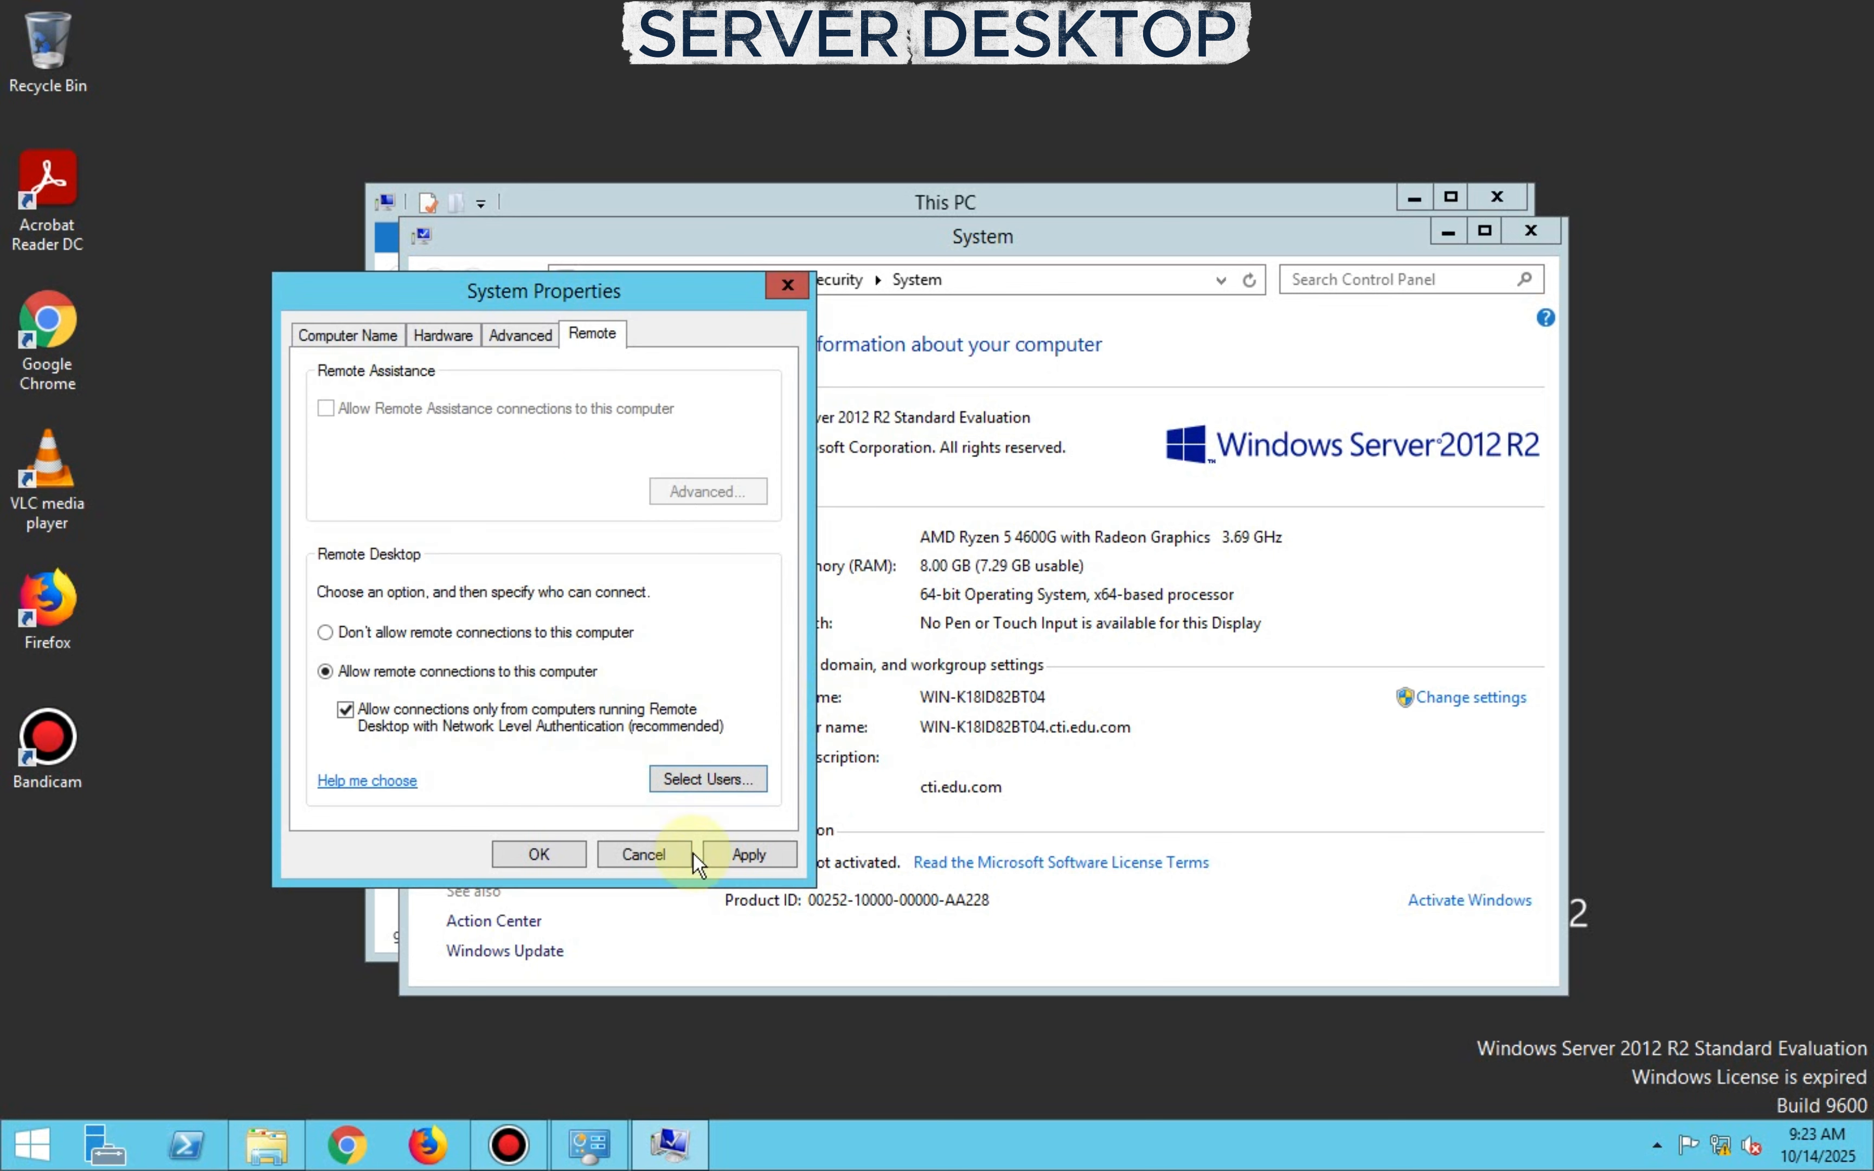
left_click(730, 850)
left_click(555, 850)
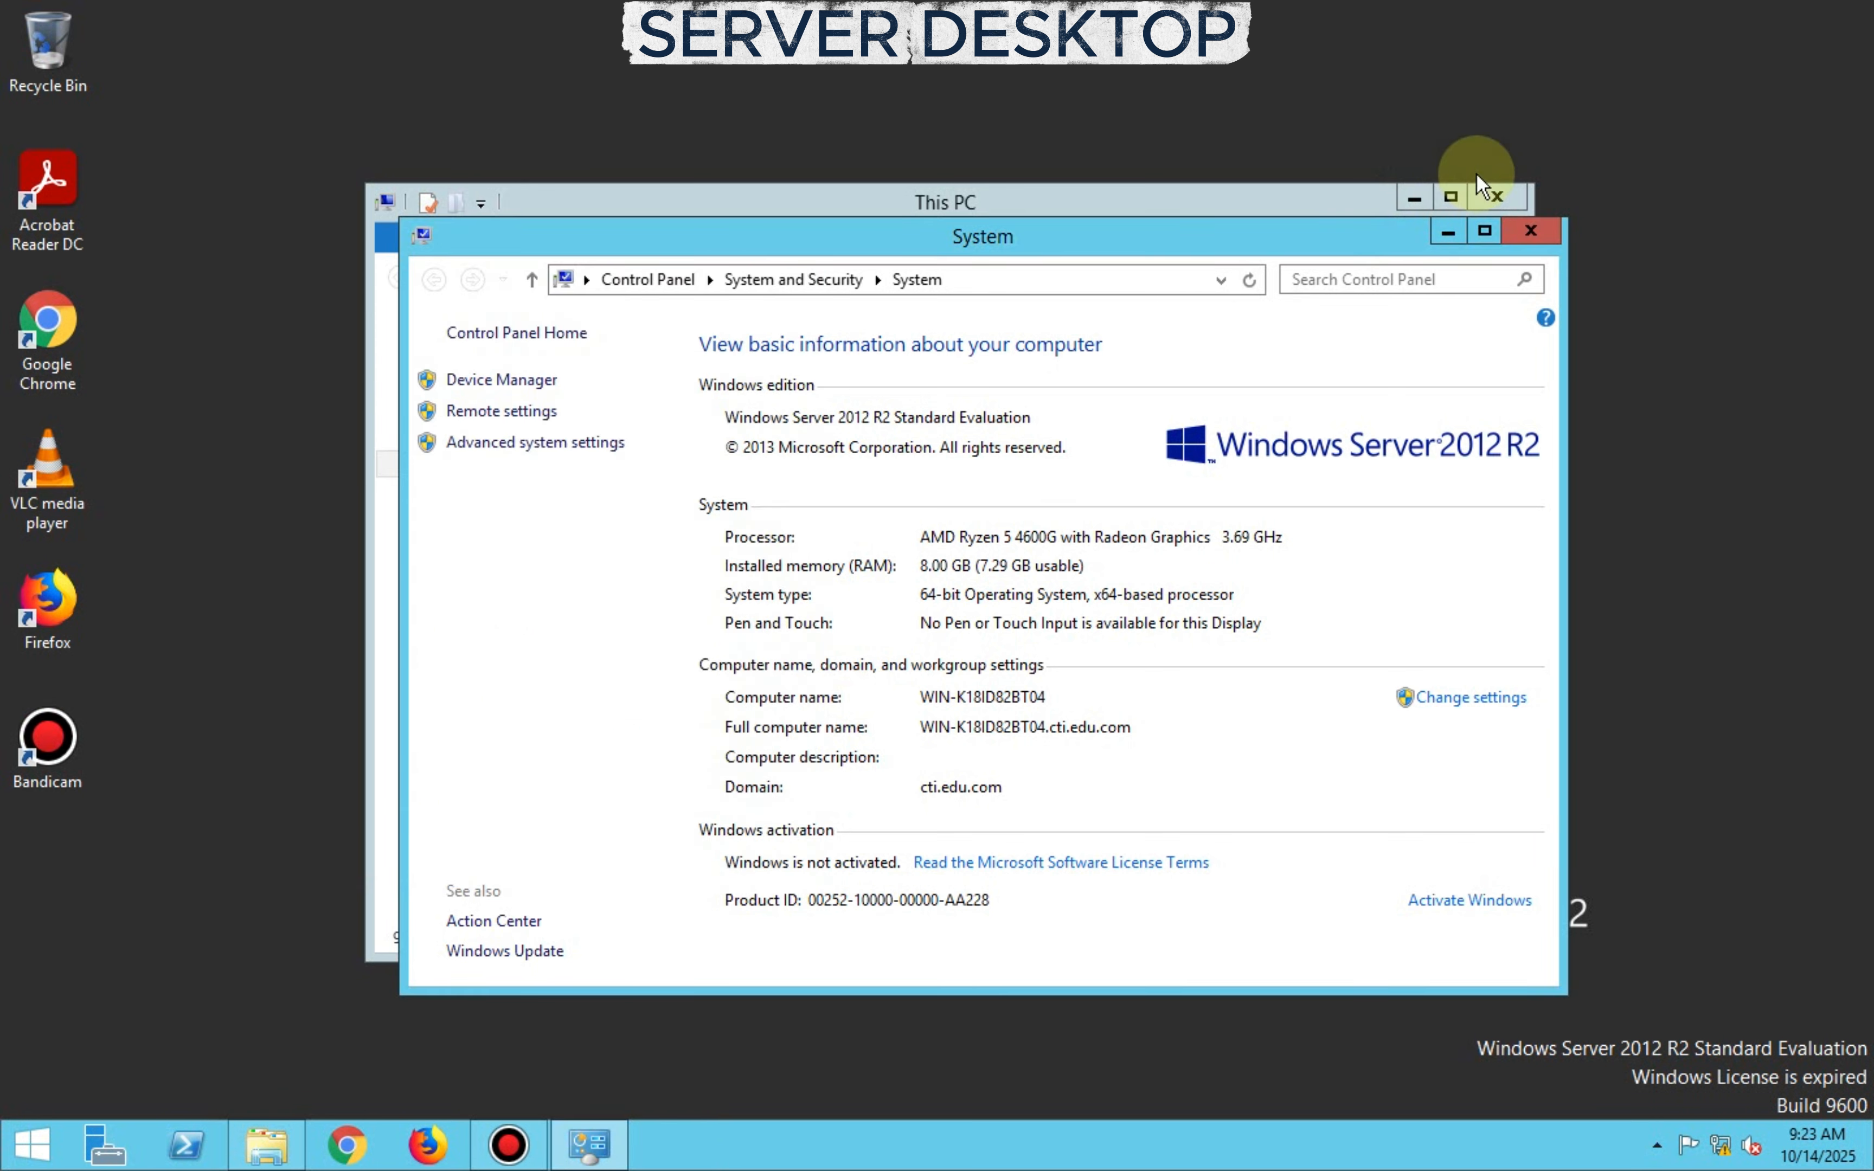
left_click(1518, 233)
left_click(1490, 187)
right_click(740, 179)
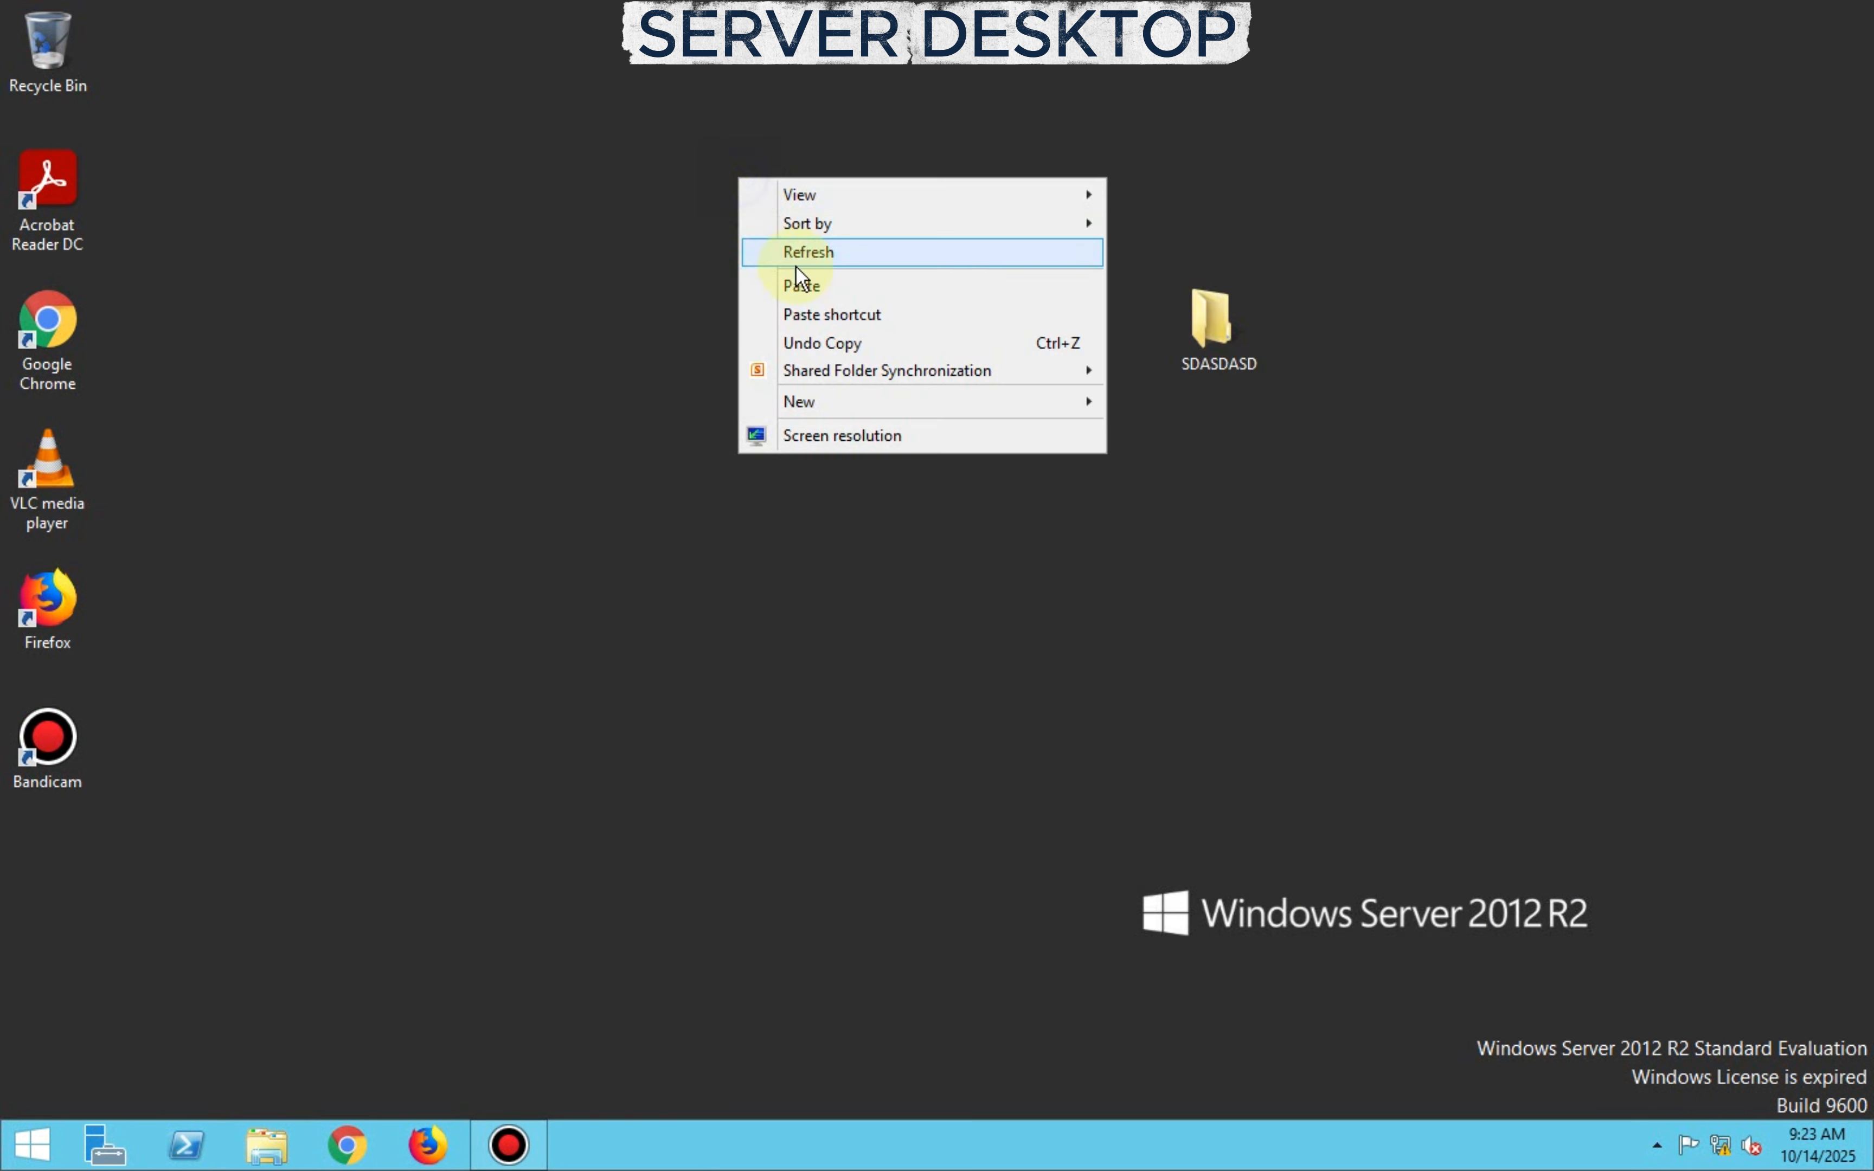
left_click(797, 260)
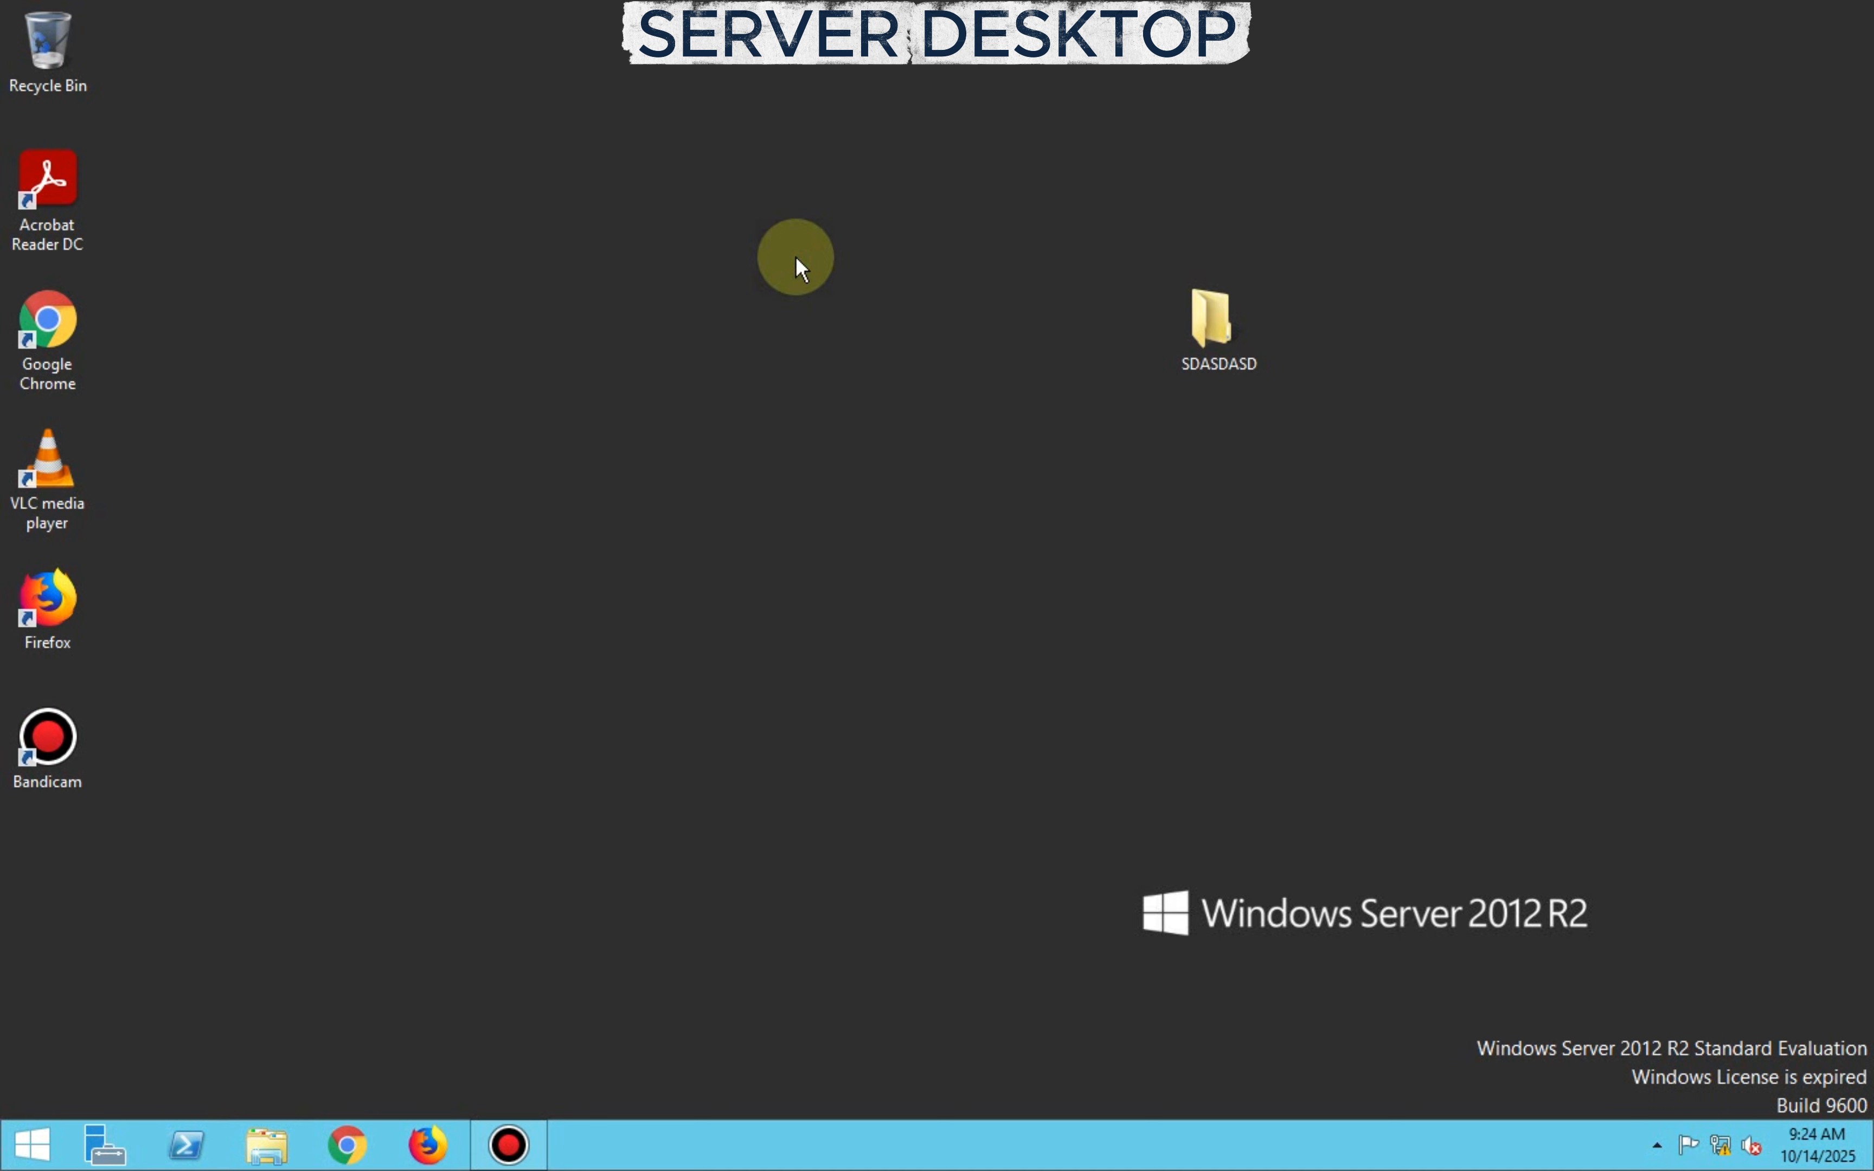
Open Remote Desktop Connection on the server and start connecting to the computer 192.168.100.11
key("super")
key("super")
key("super")
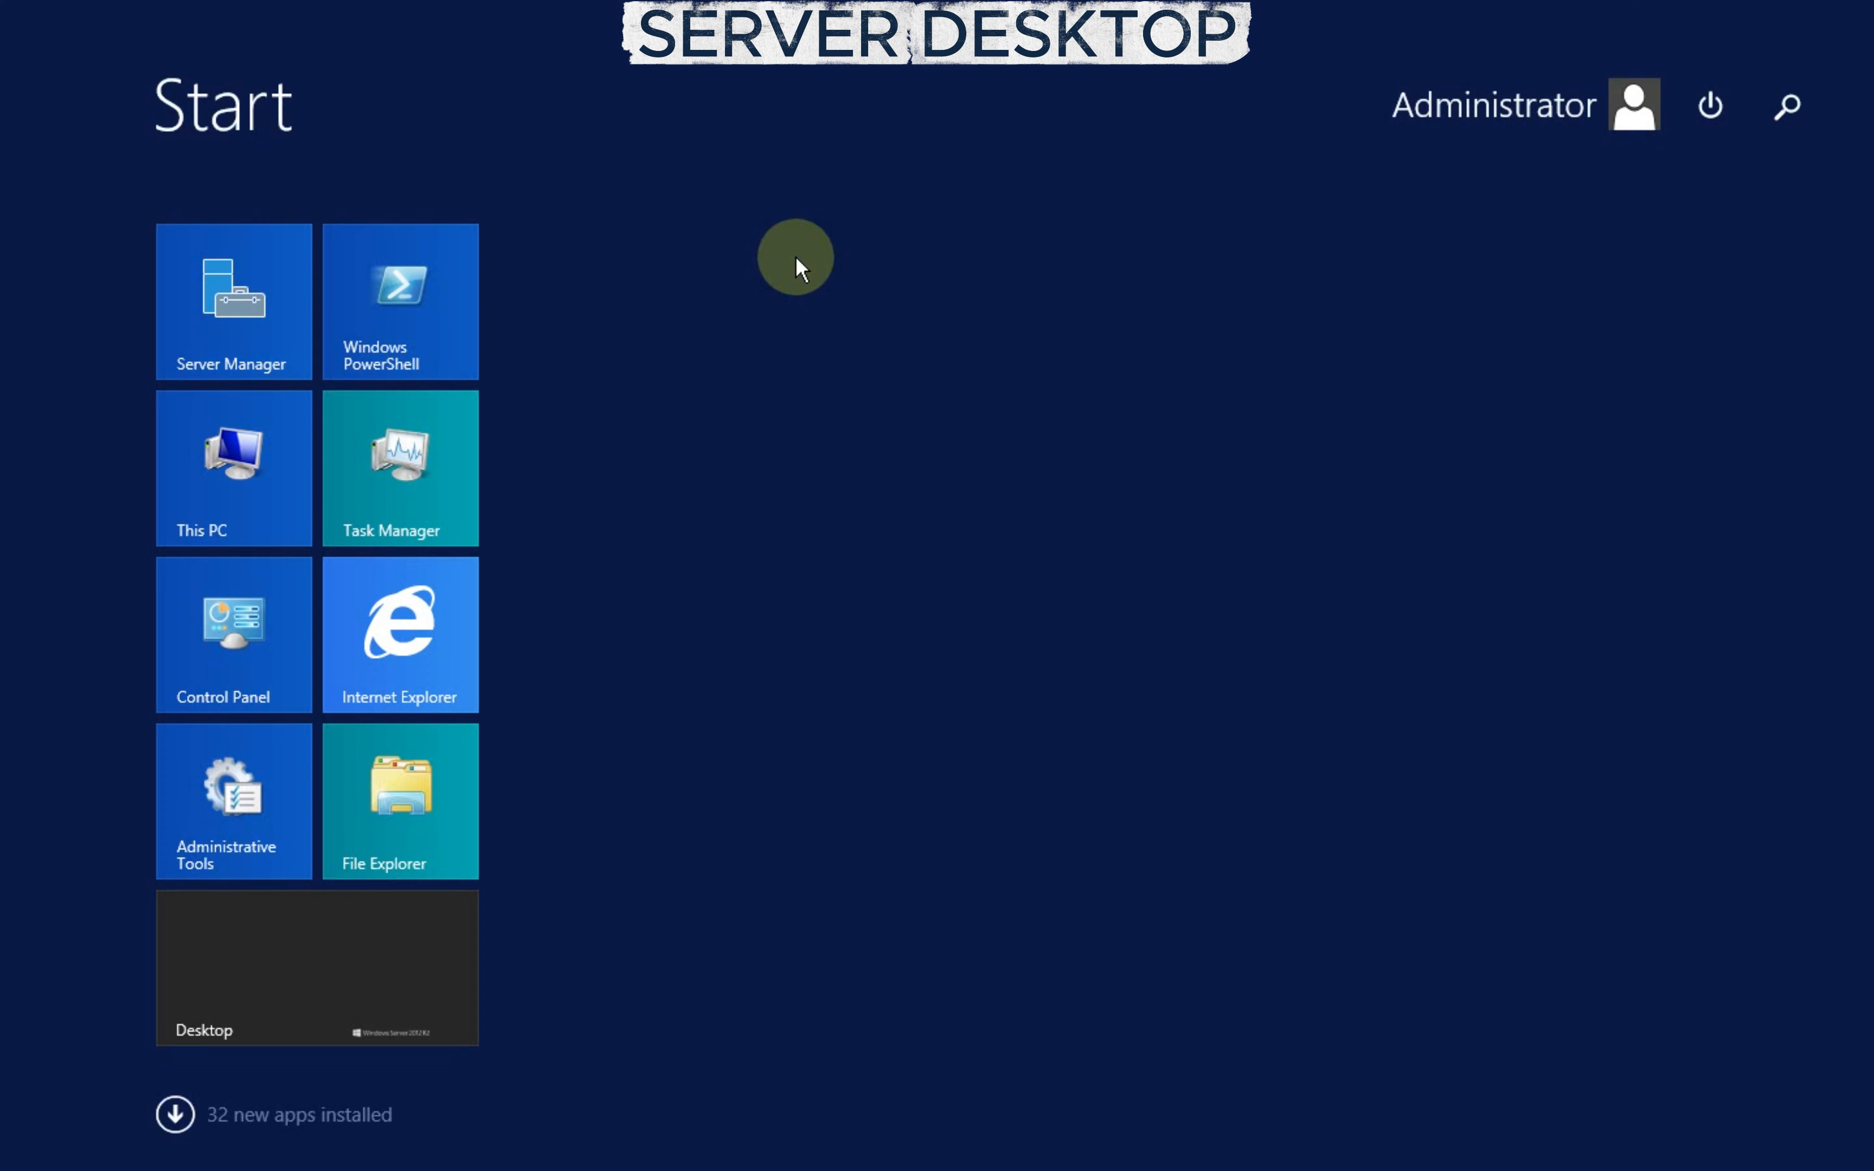
type("REmote Desktop Connection")
key("Return")
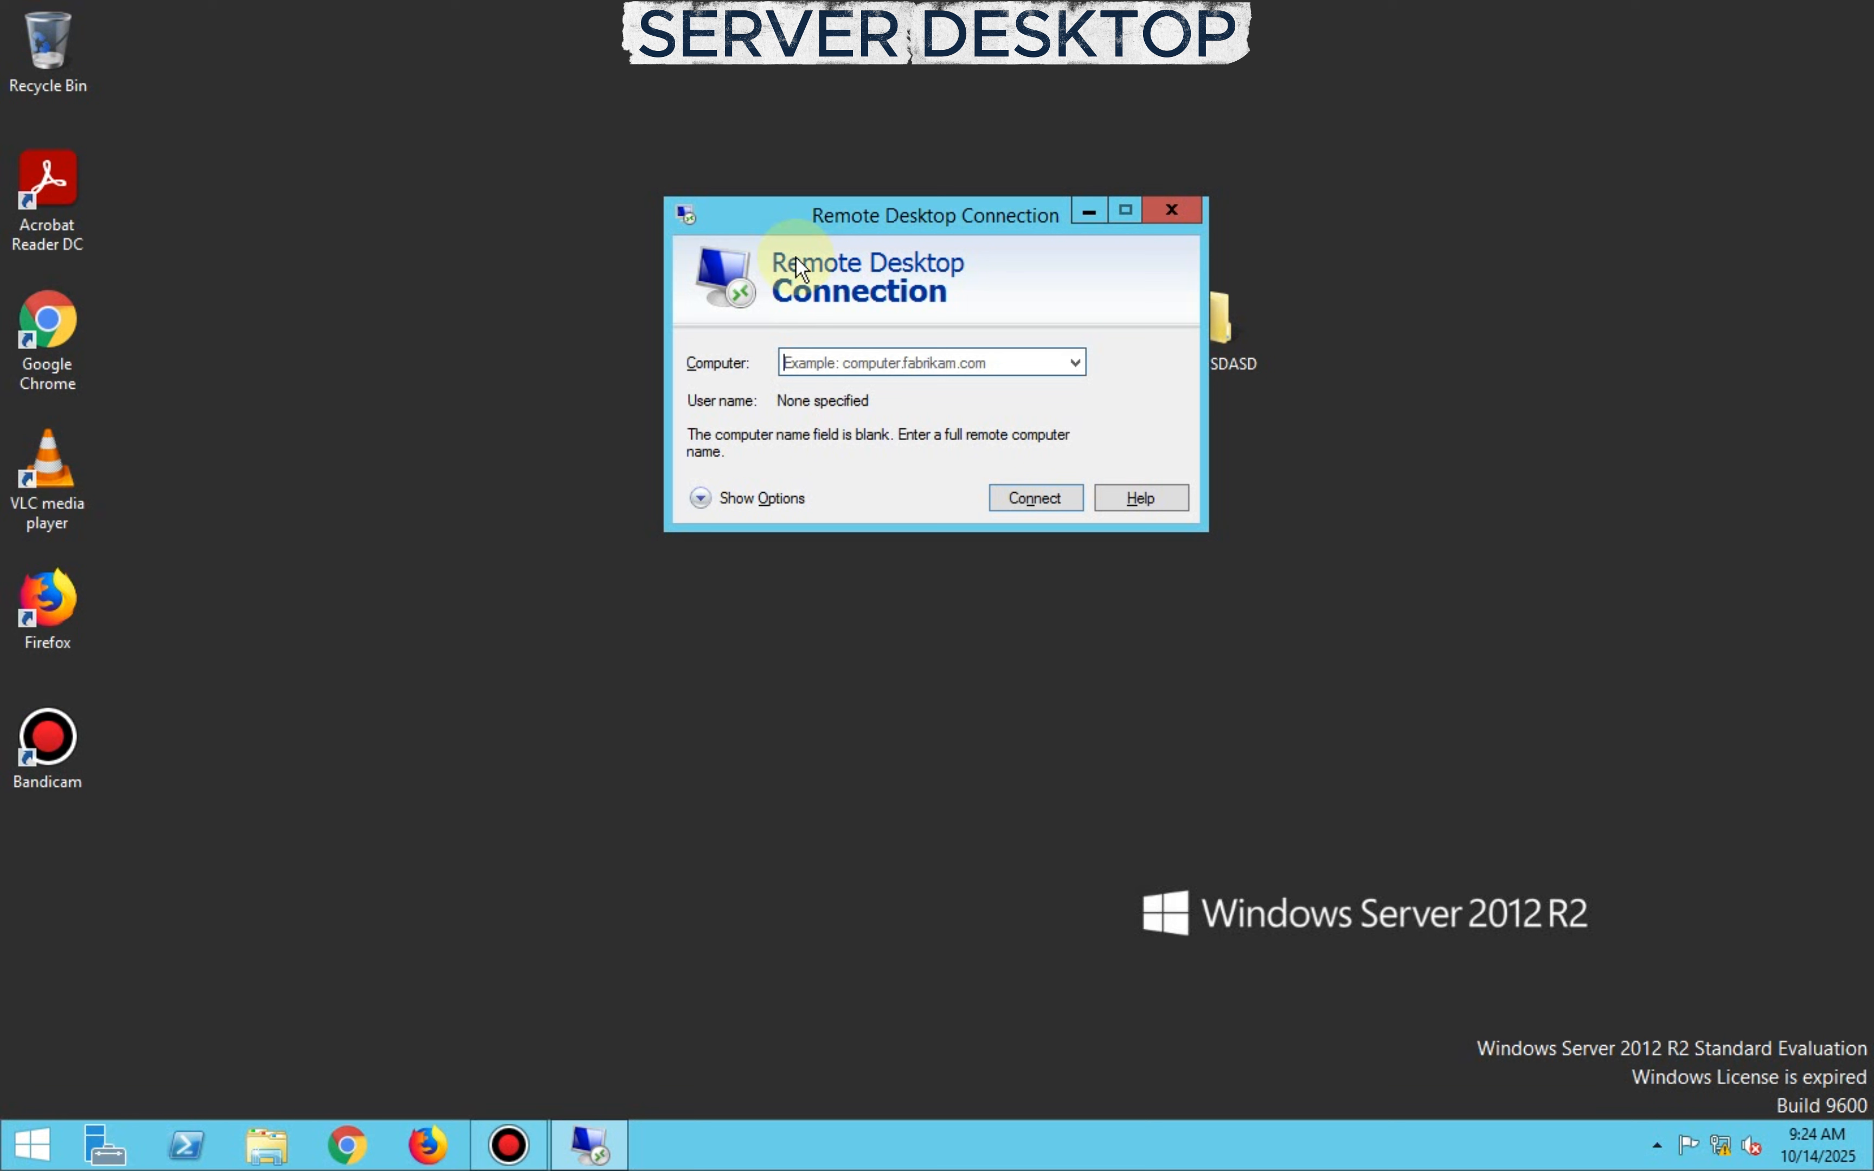
type("192")
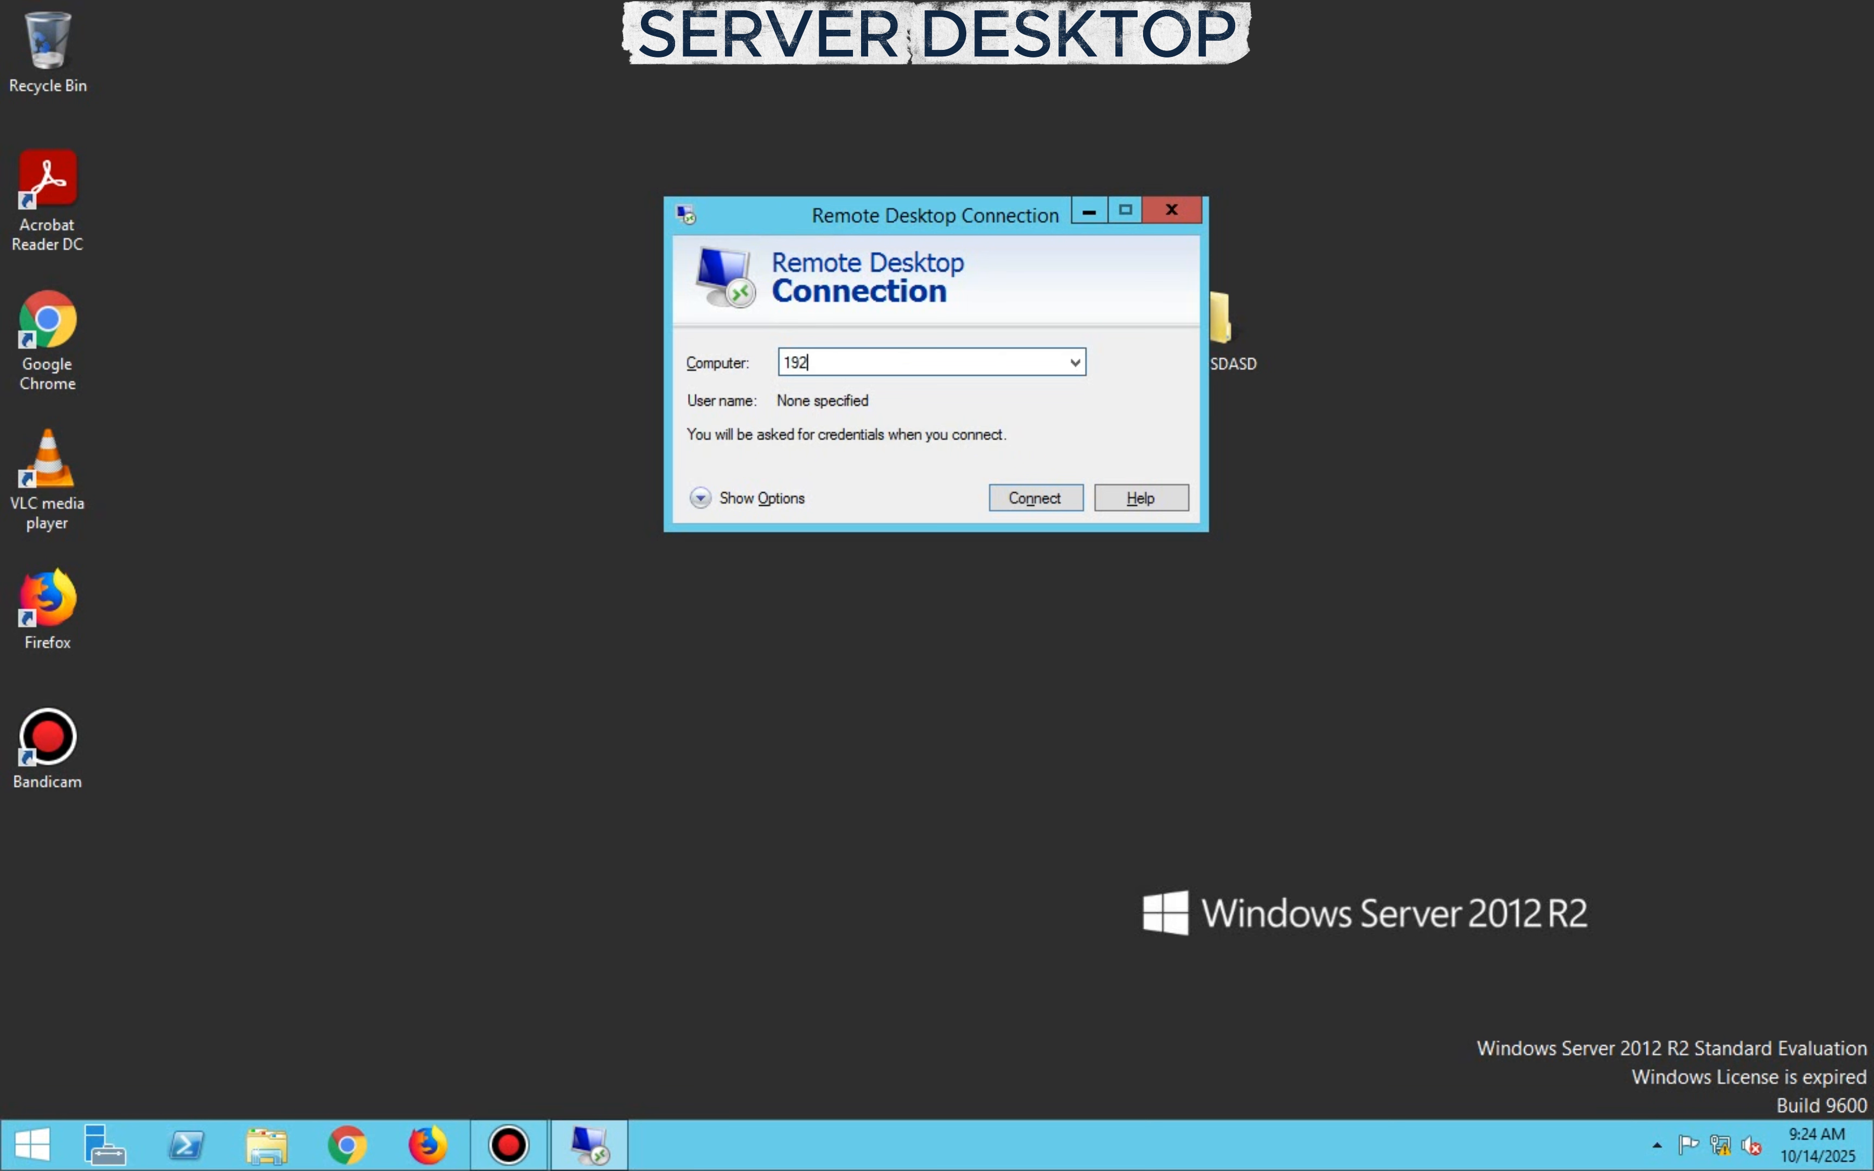
type(".168")
type(".100.11")
left_click(922, 368)
left_click(151, 291)
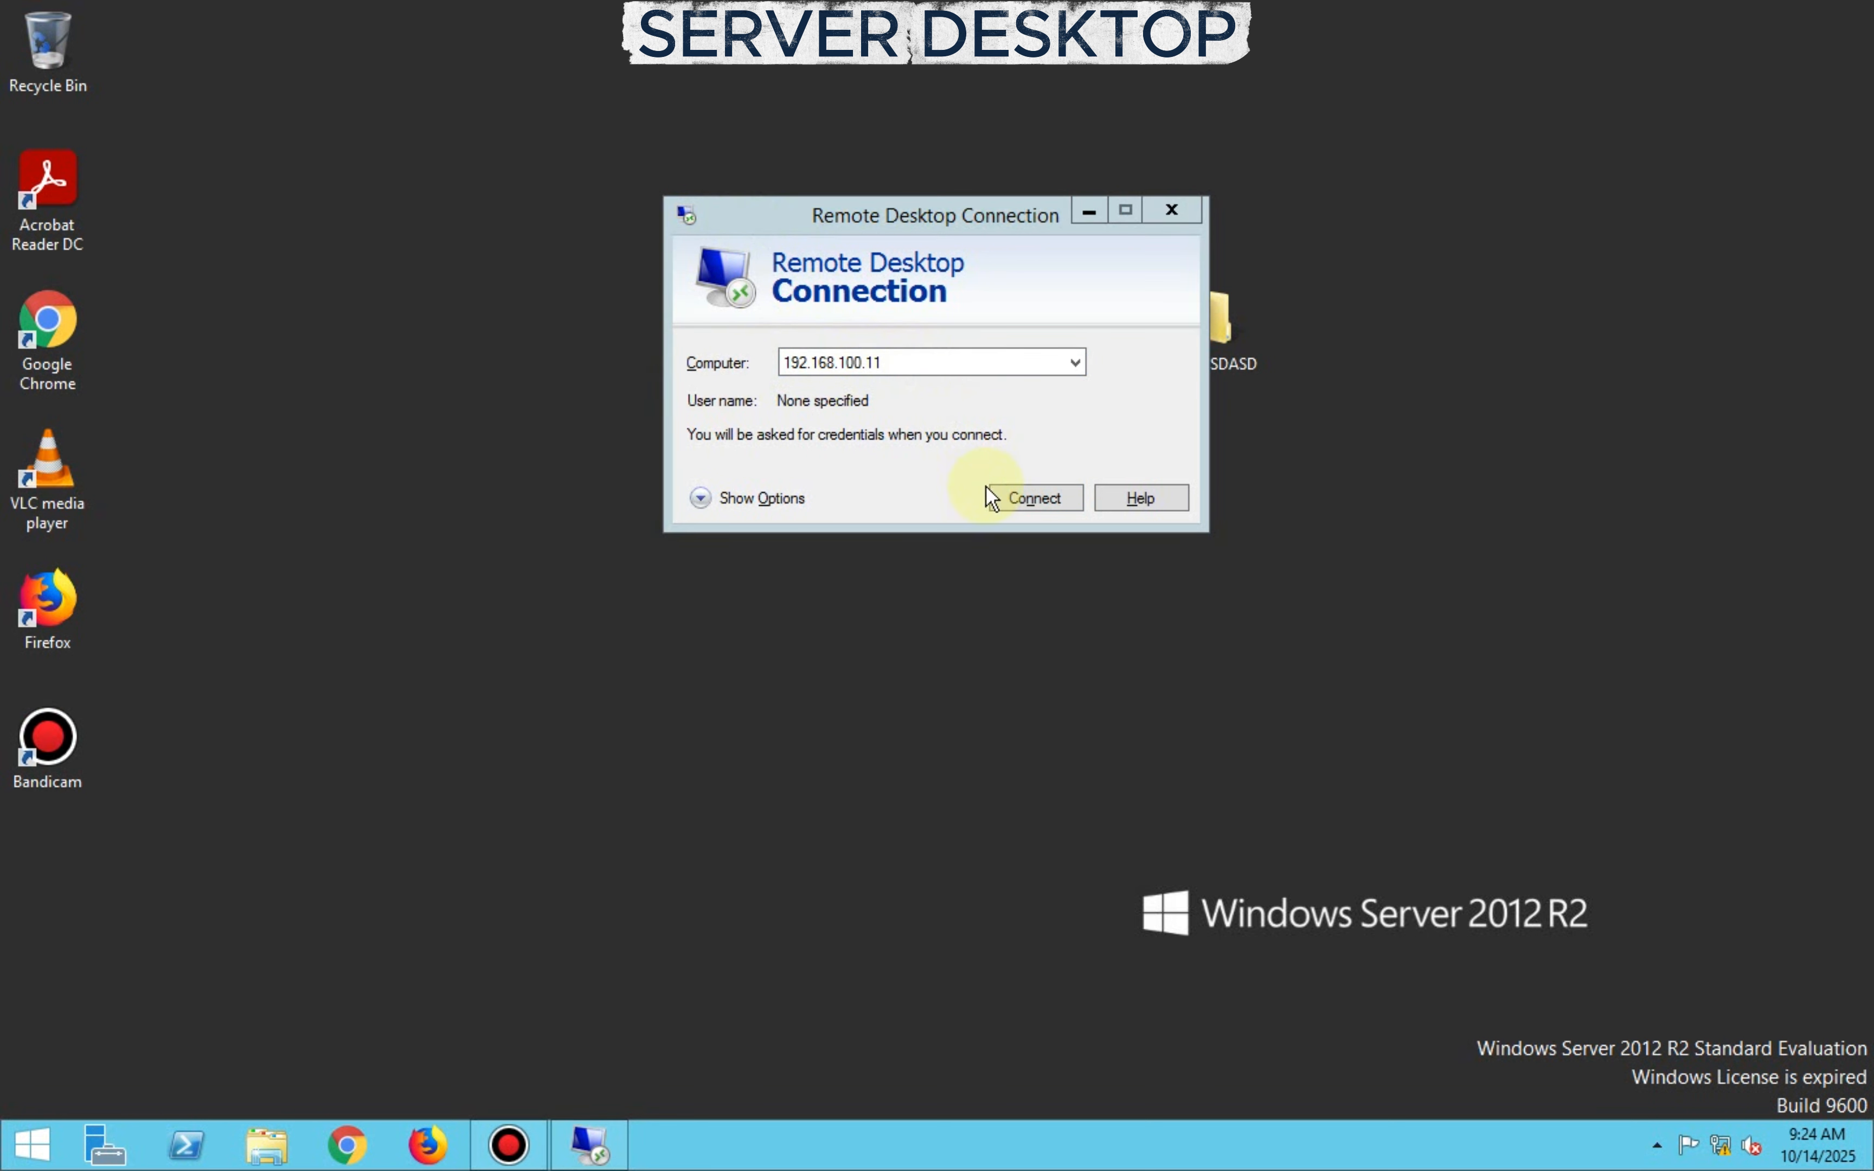
left_click(992, 499)
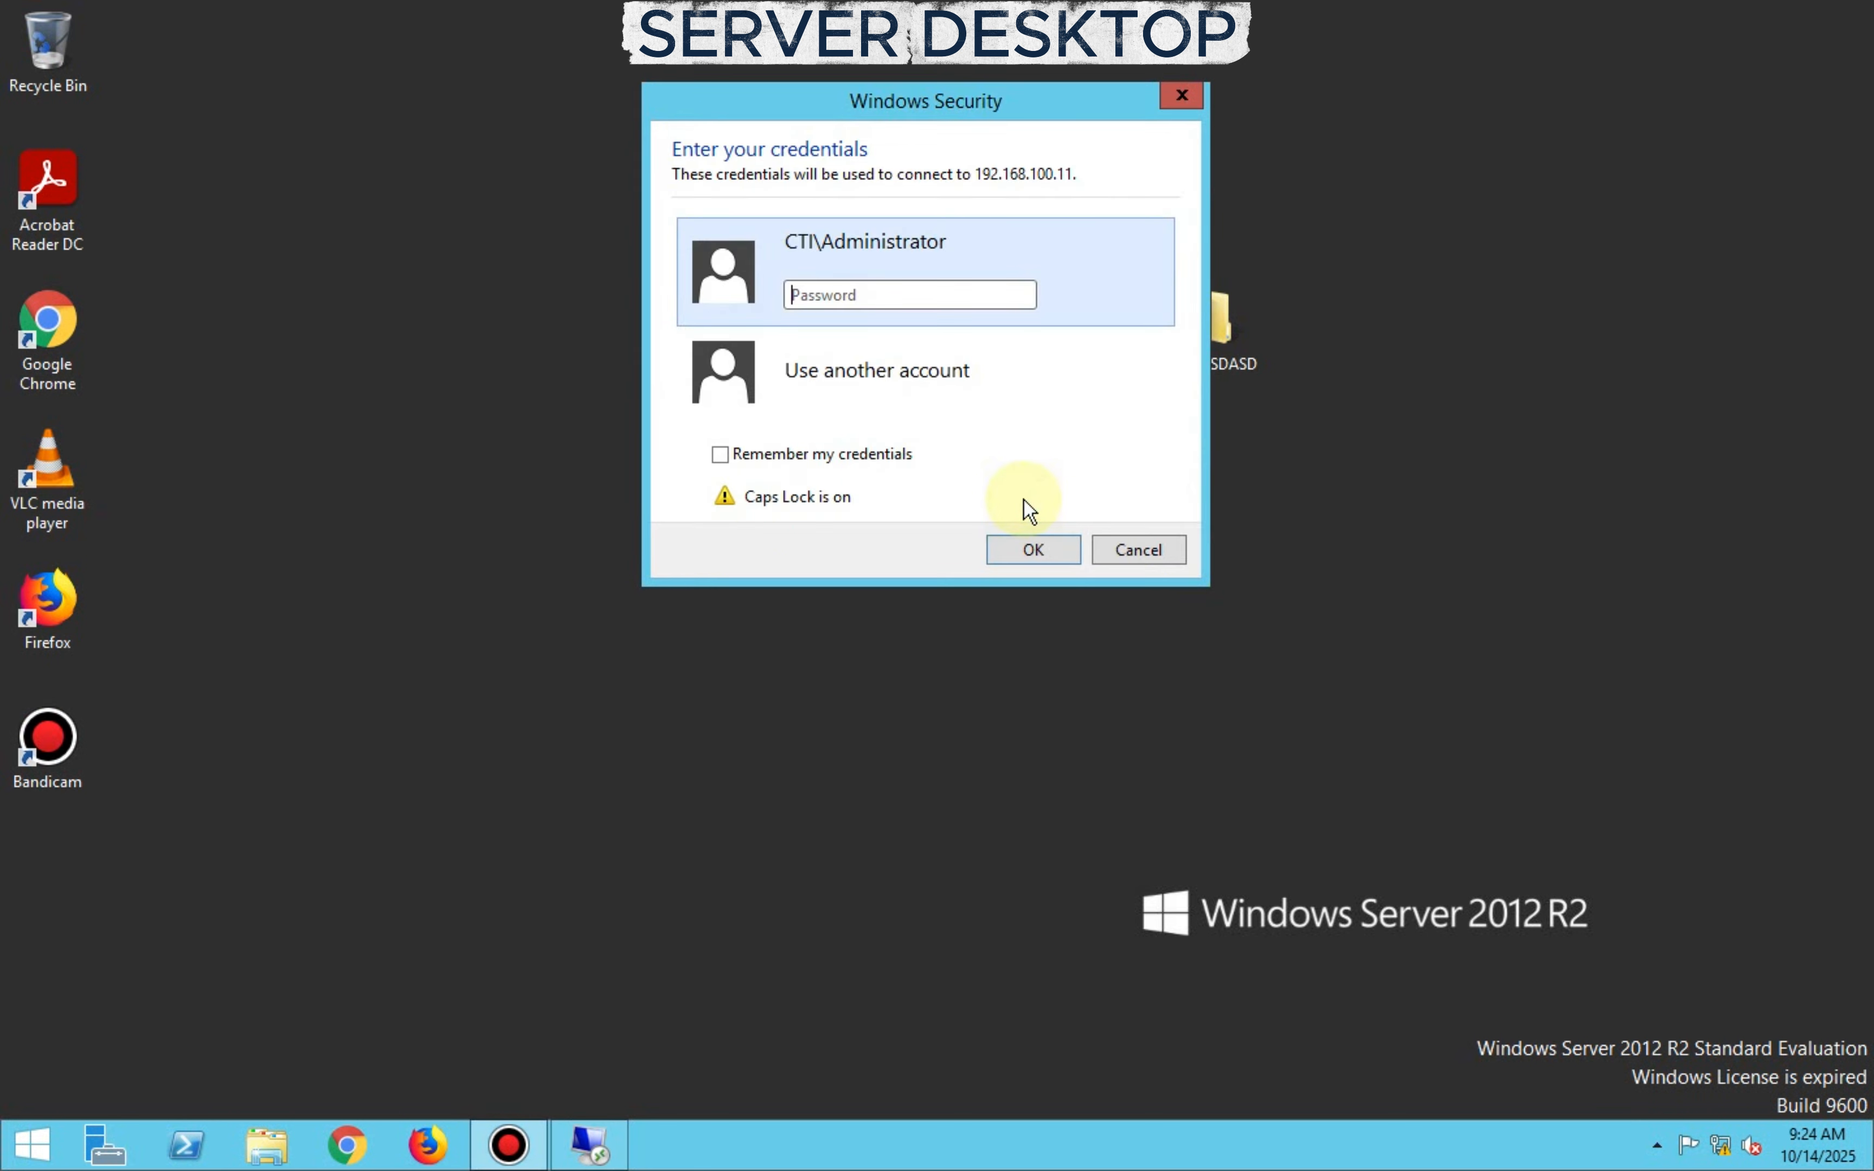
Choose to use another account for the connection and enter the domain user's name
left_click(933, 380)
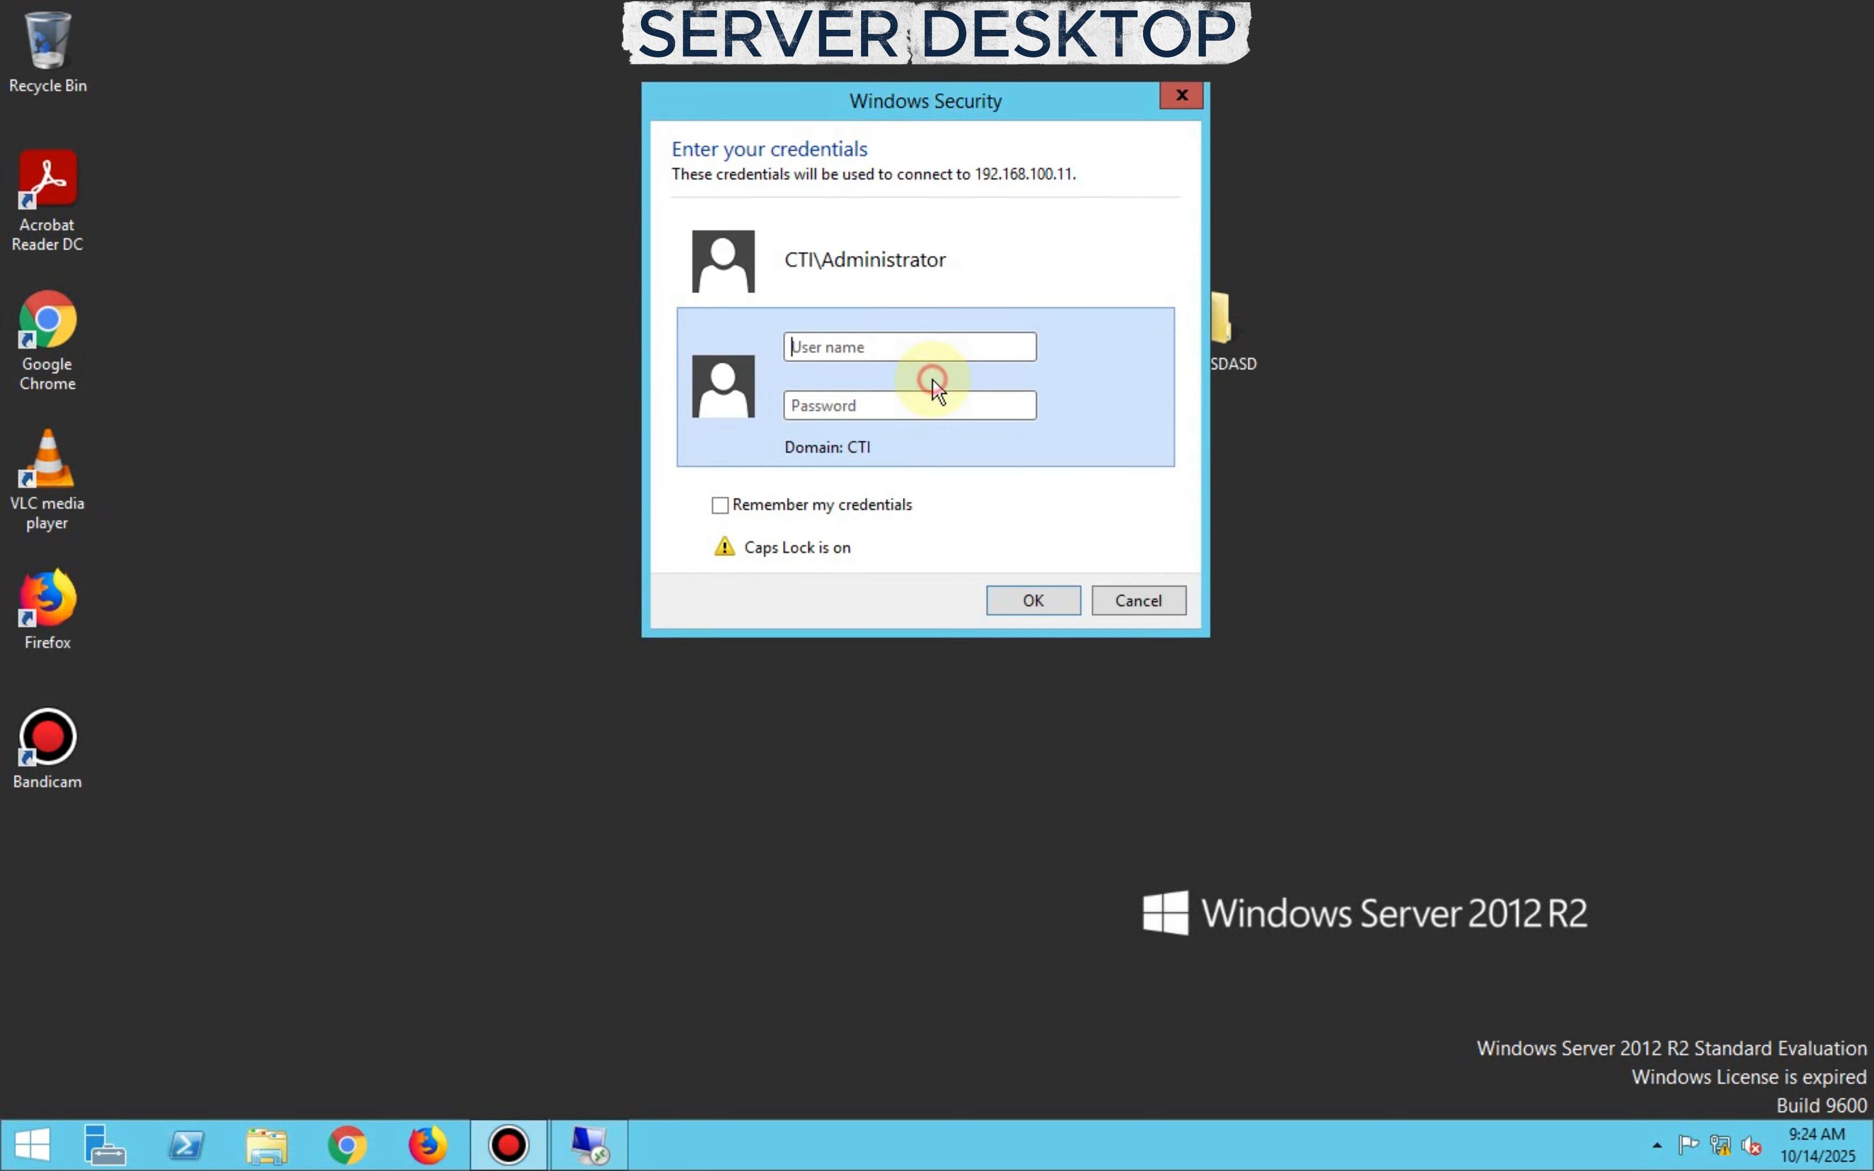
left_click(915, 345)
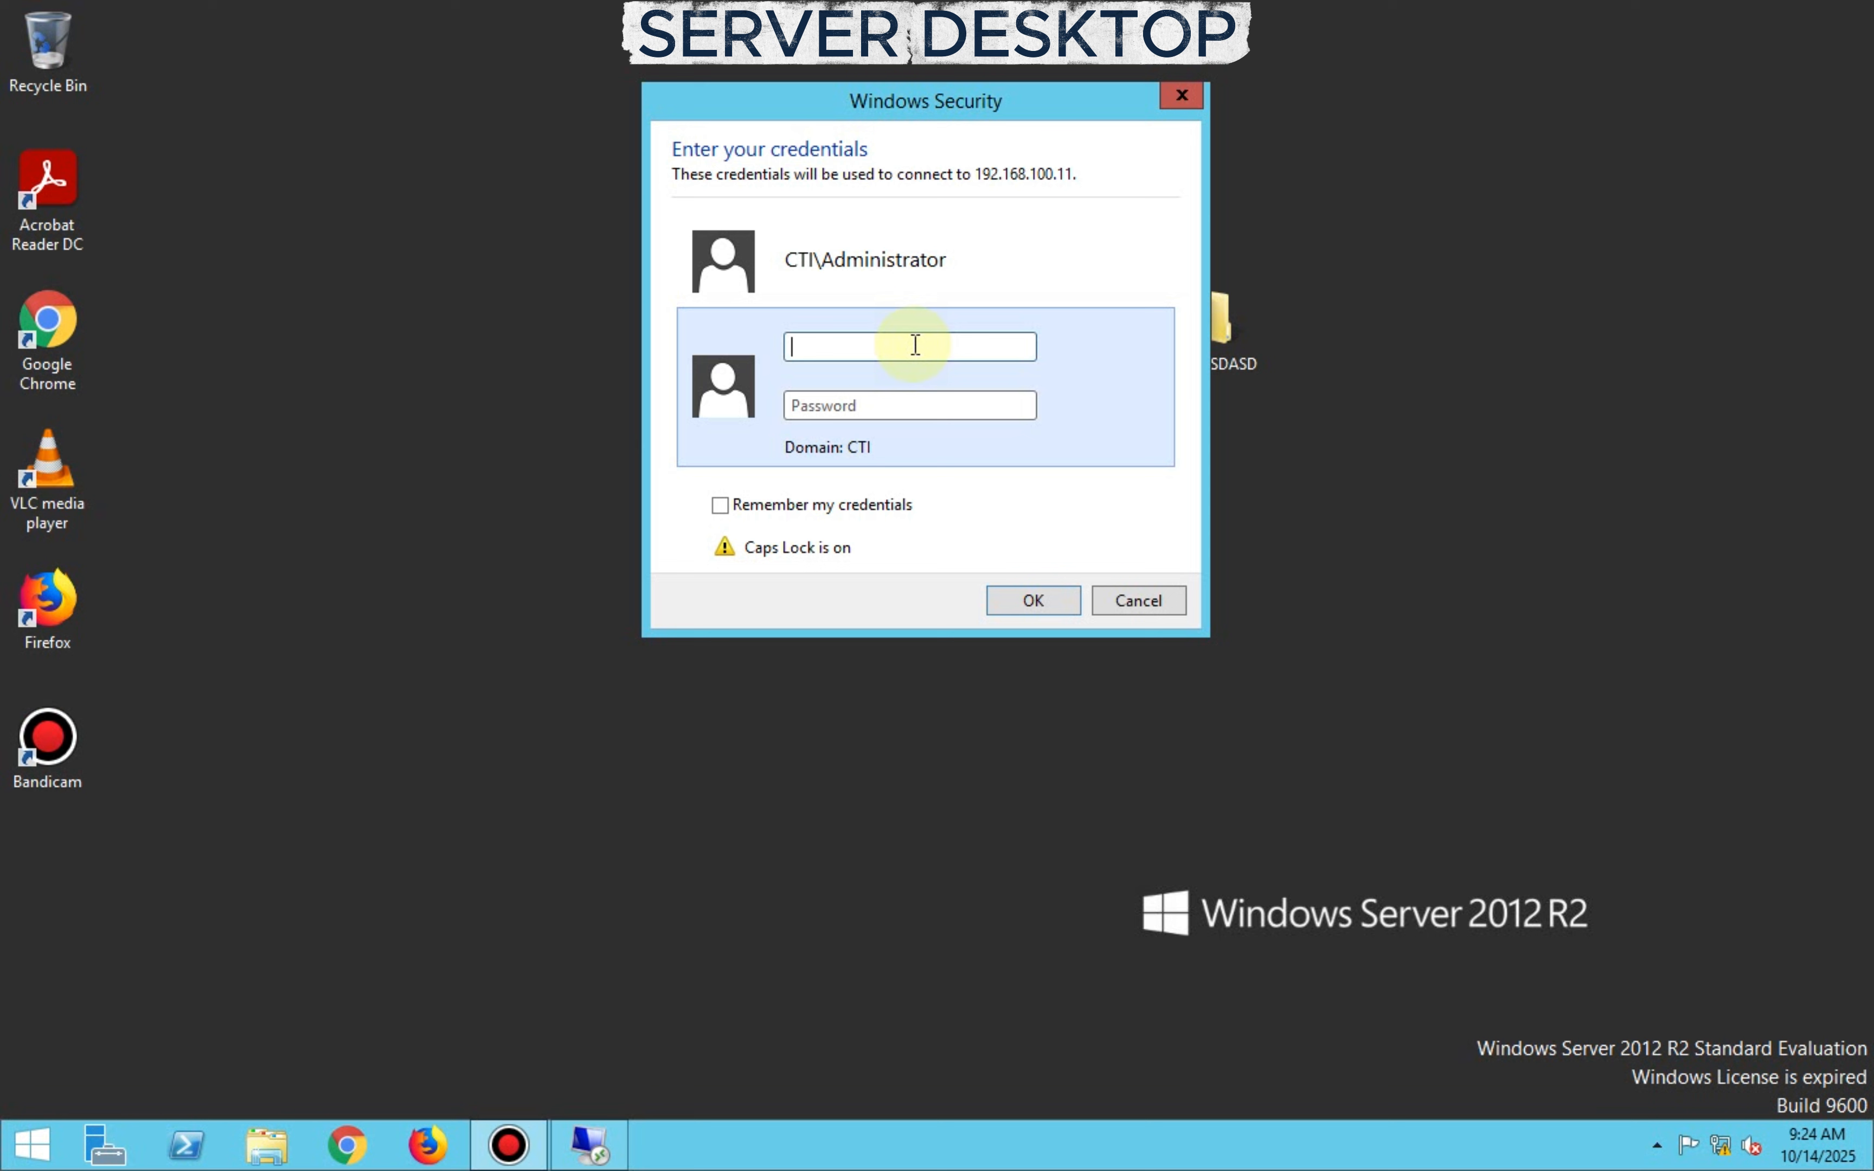
type("jam")
key("BackSpace")
key("BackSpace")
key("BackSpace")
type("JAM")
key("Tab")
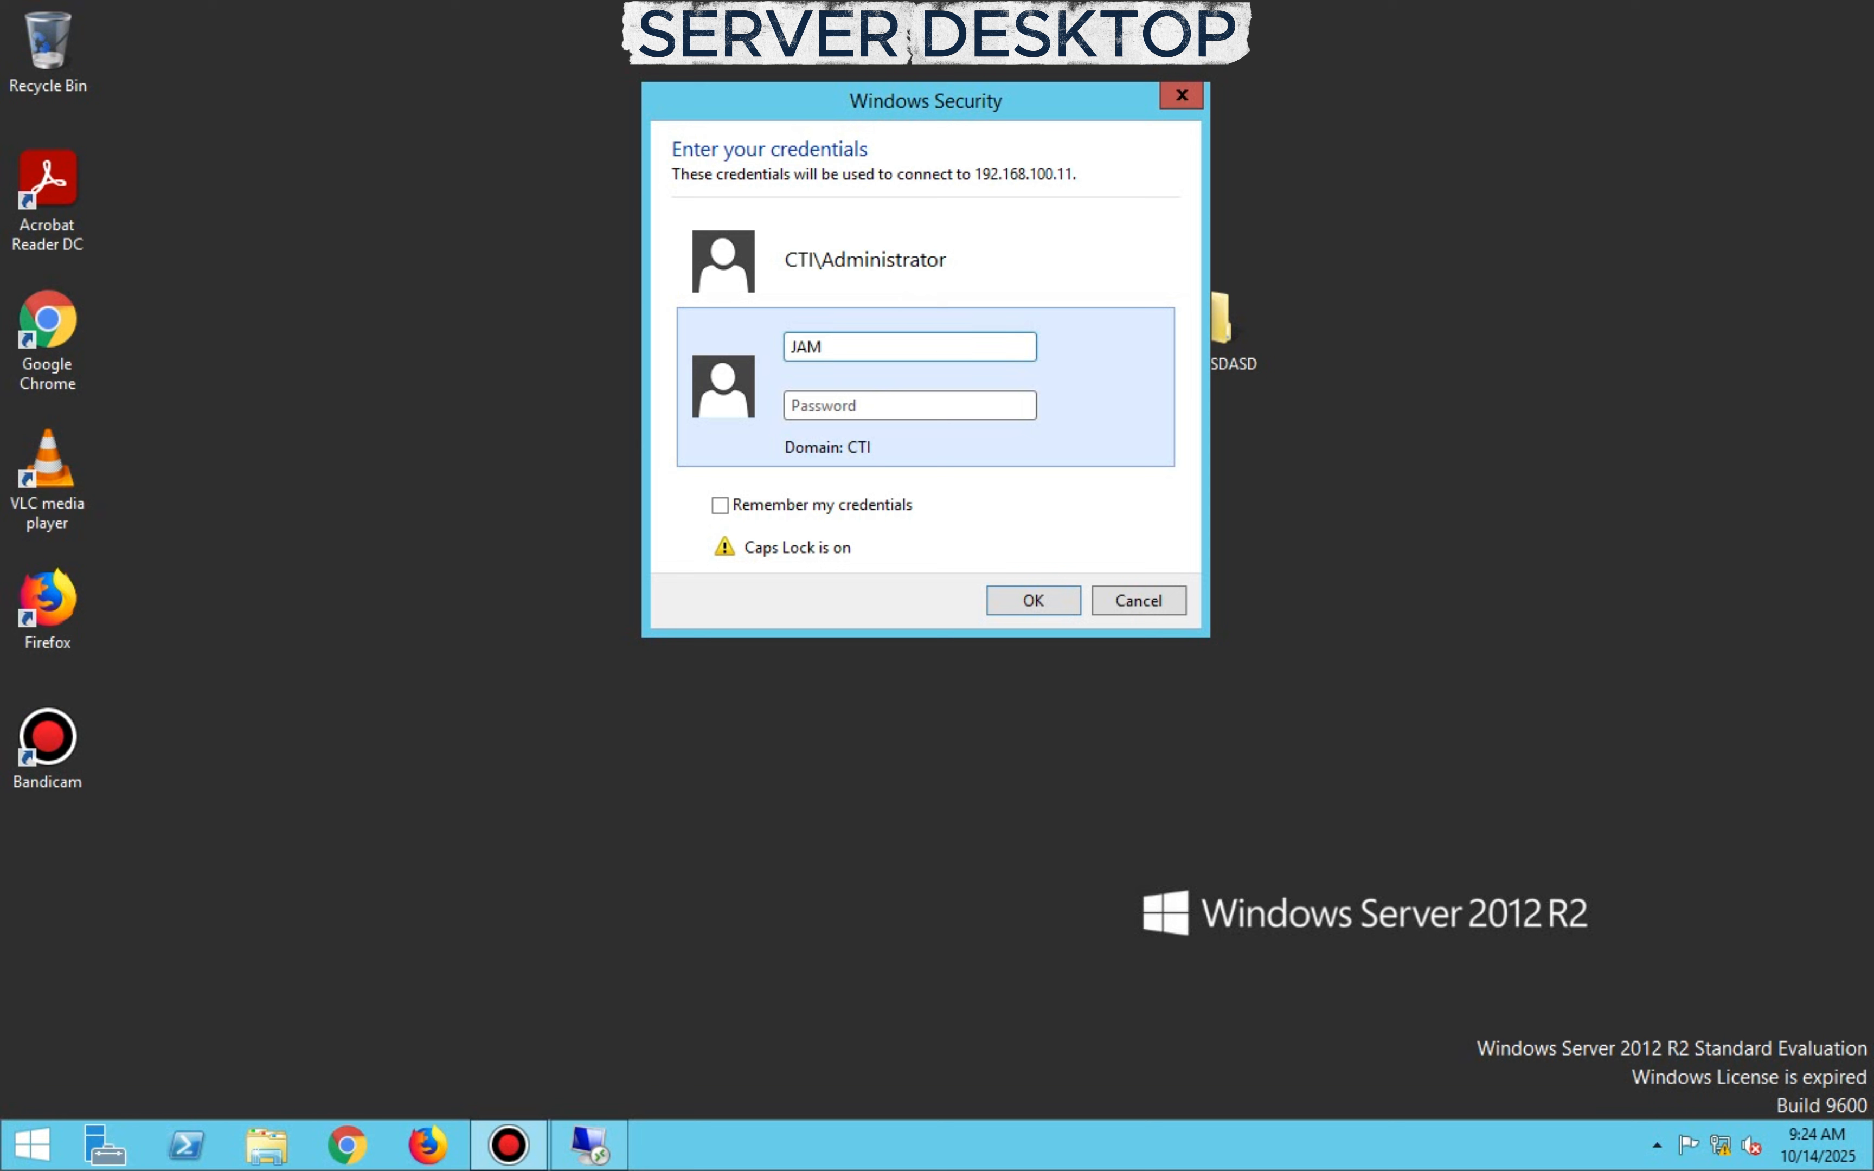
Enter the domain account's password, have the credentials remembered, and submit them
key("Caps_Lock")
type("•")
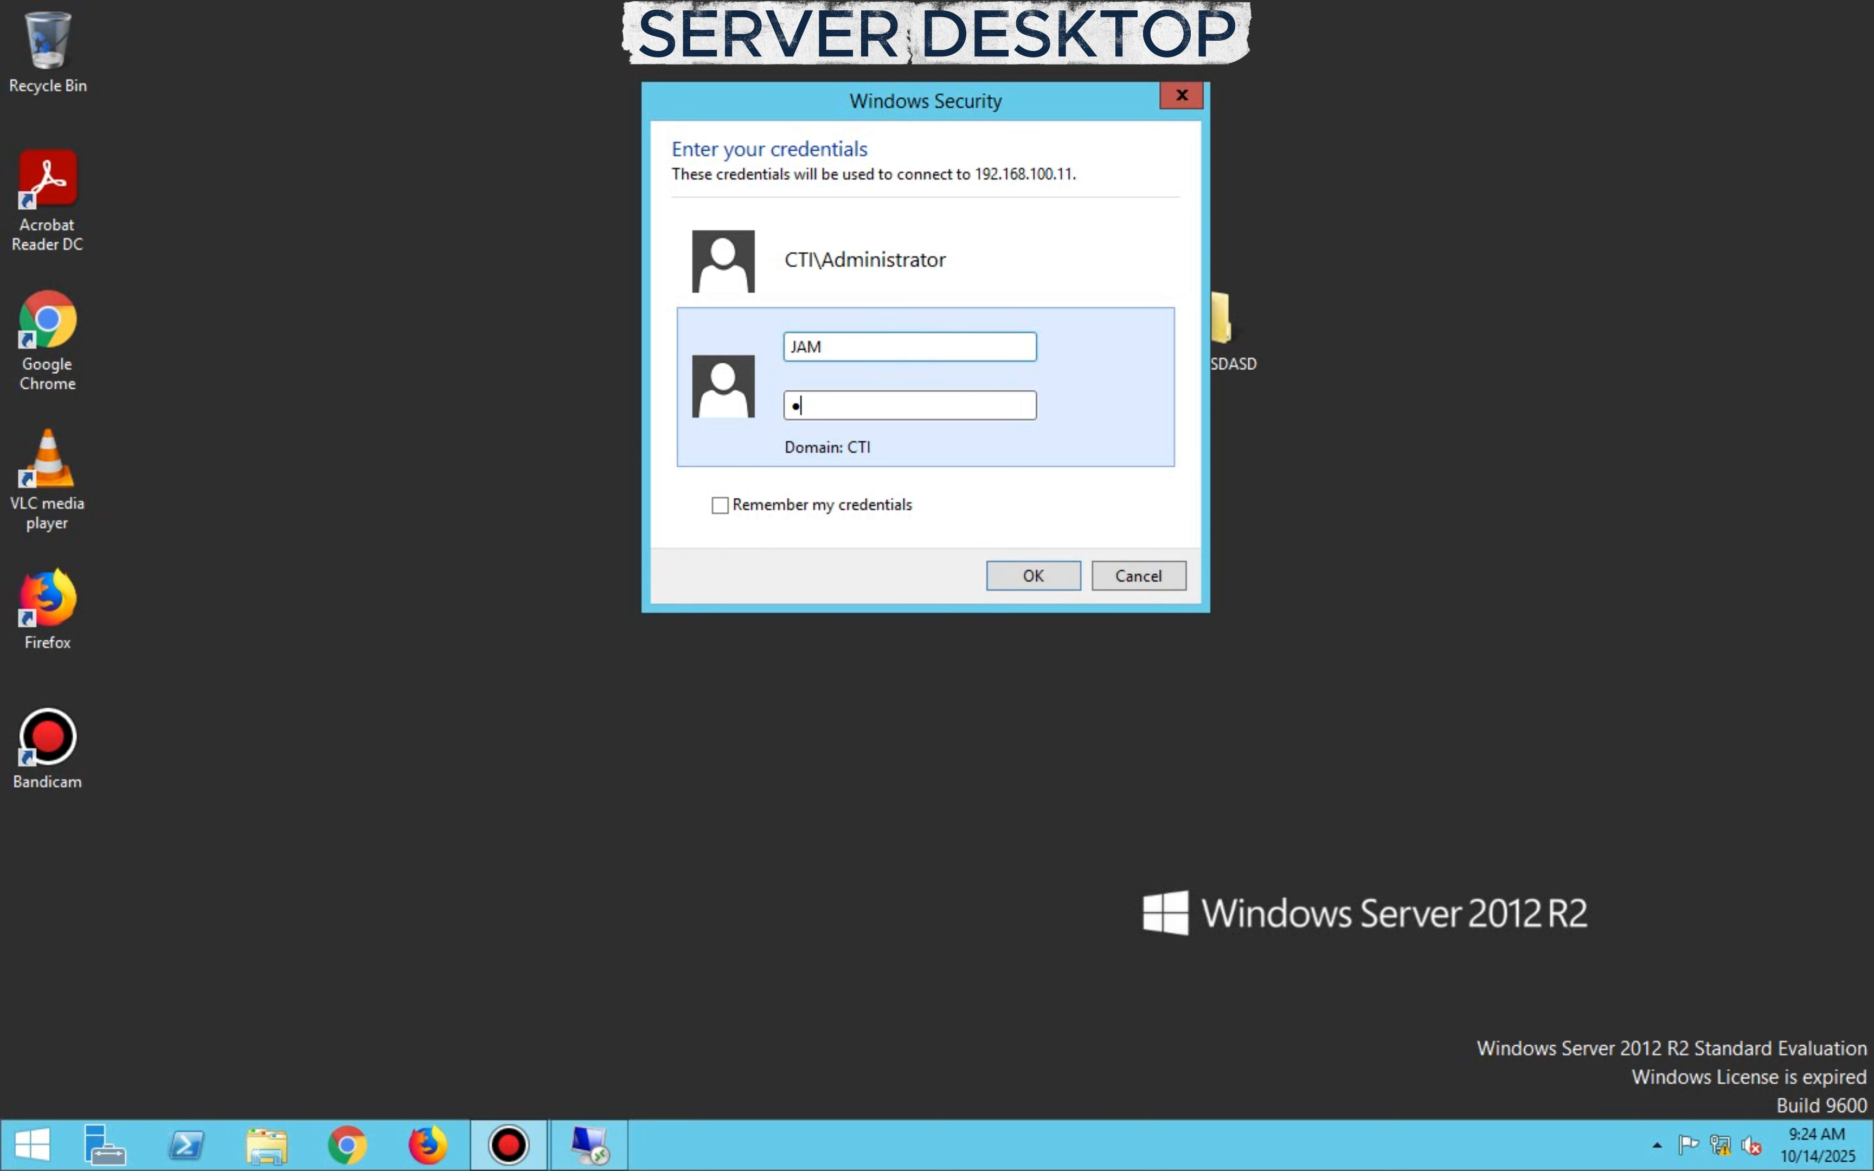
key("Caps_Lock")
type("••••••")
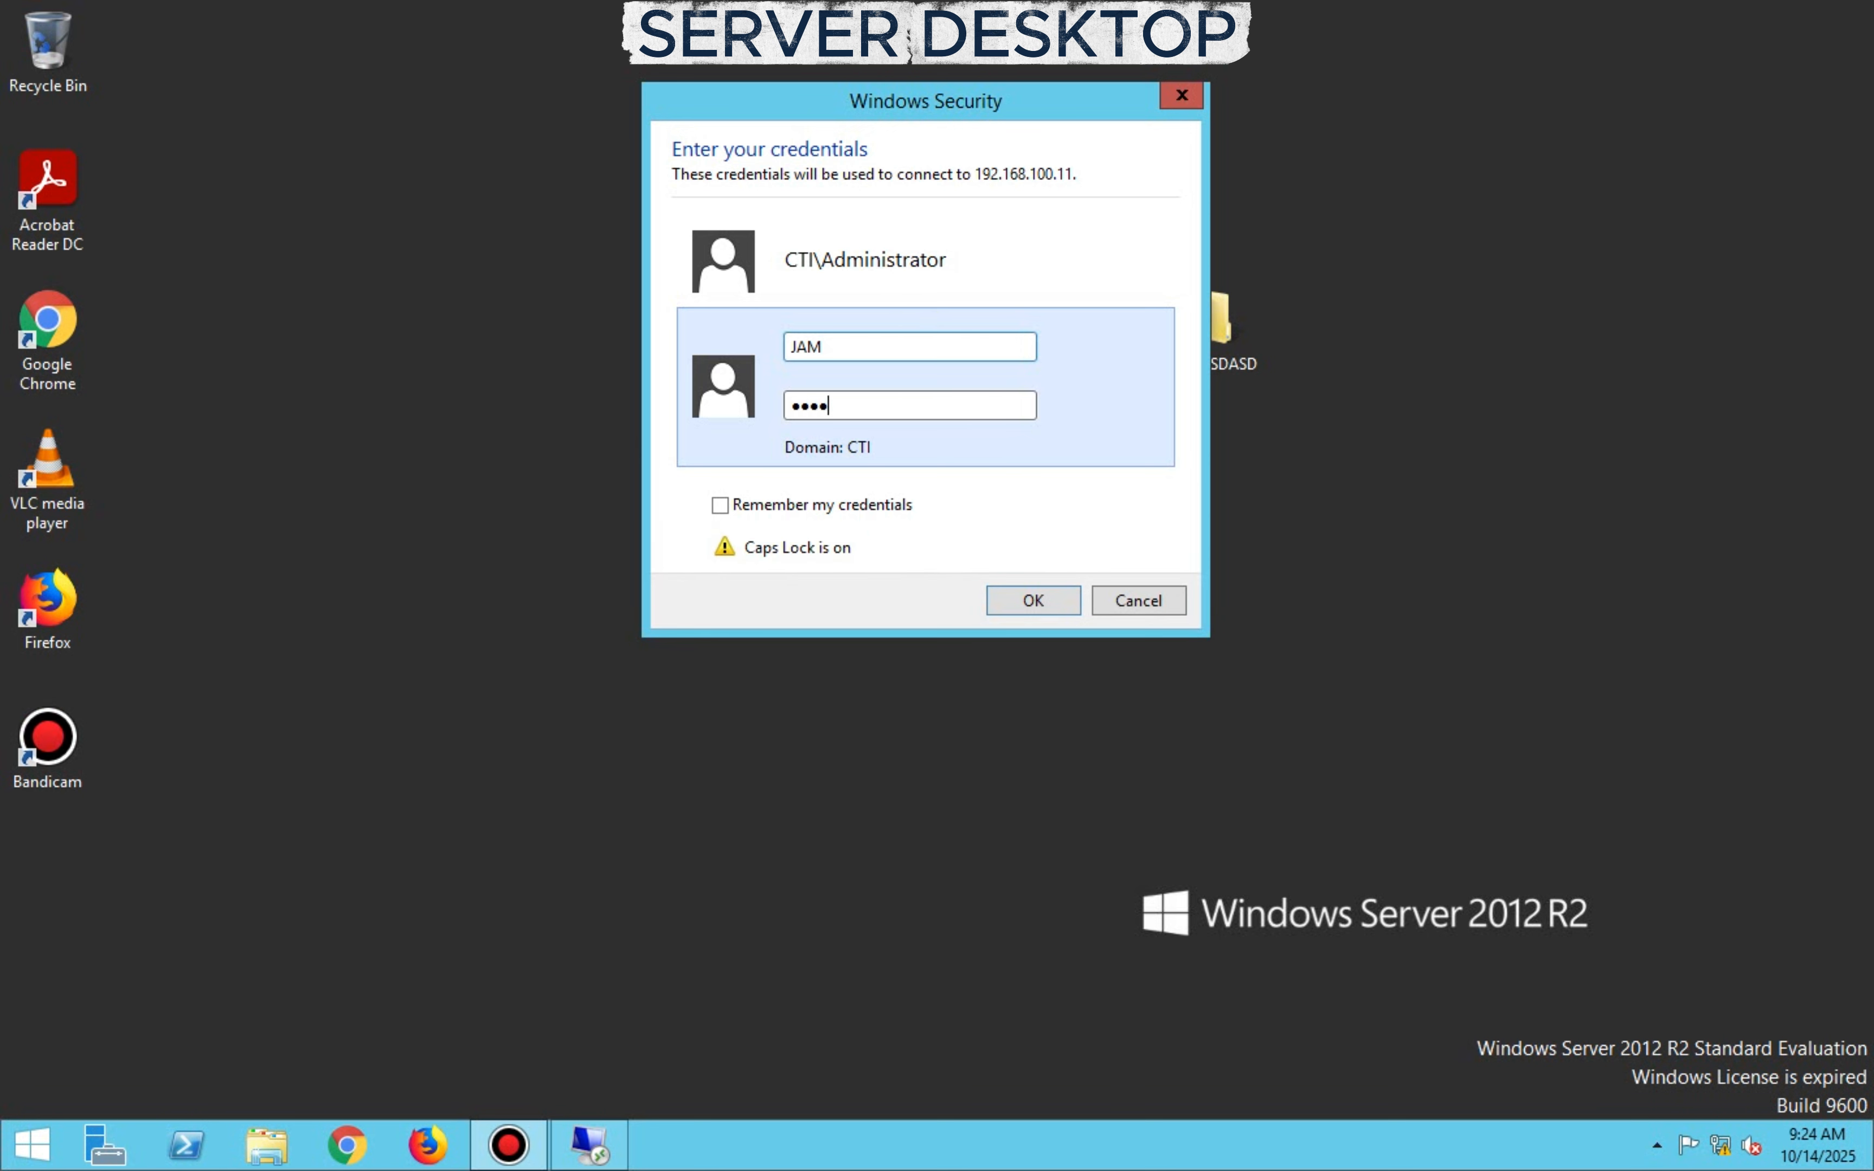
key("Caps_Lock")
type("•••••")
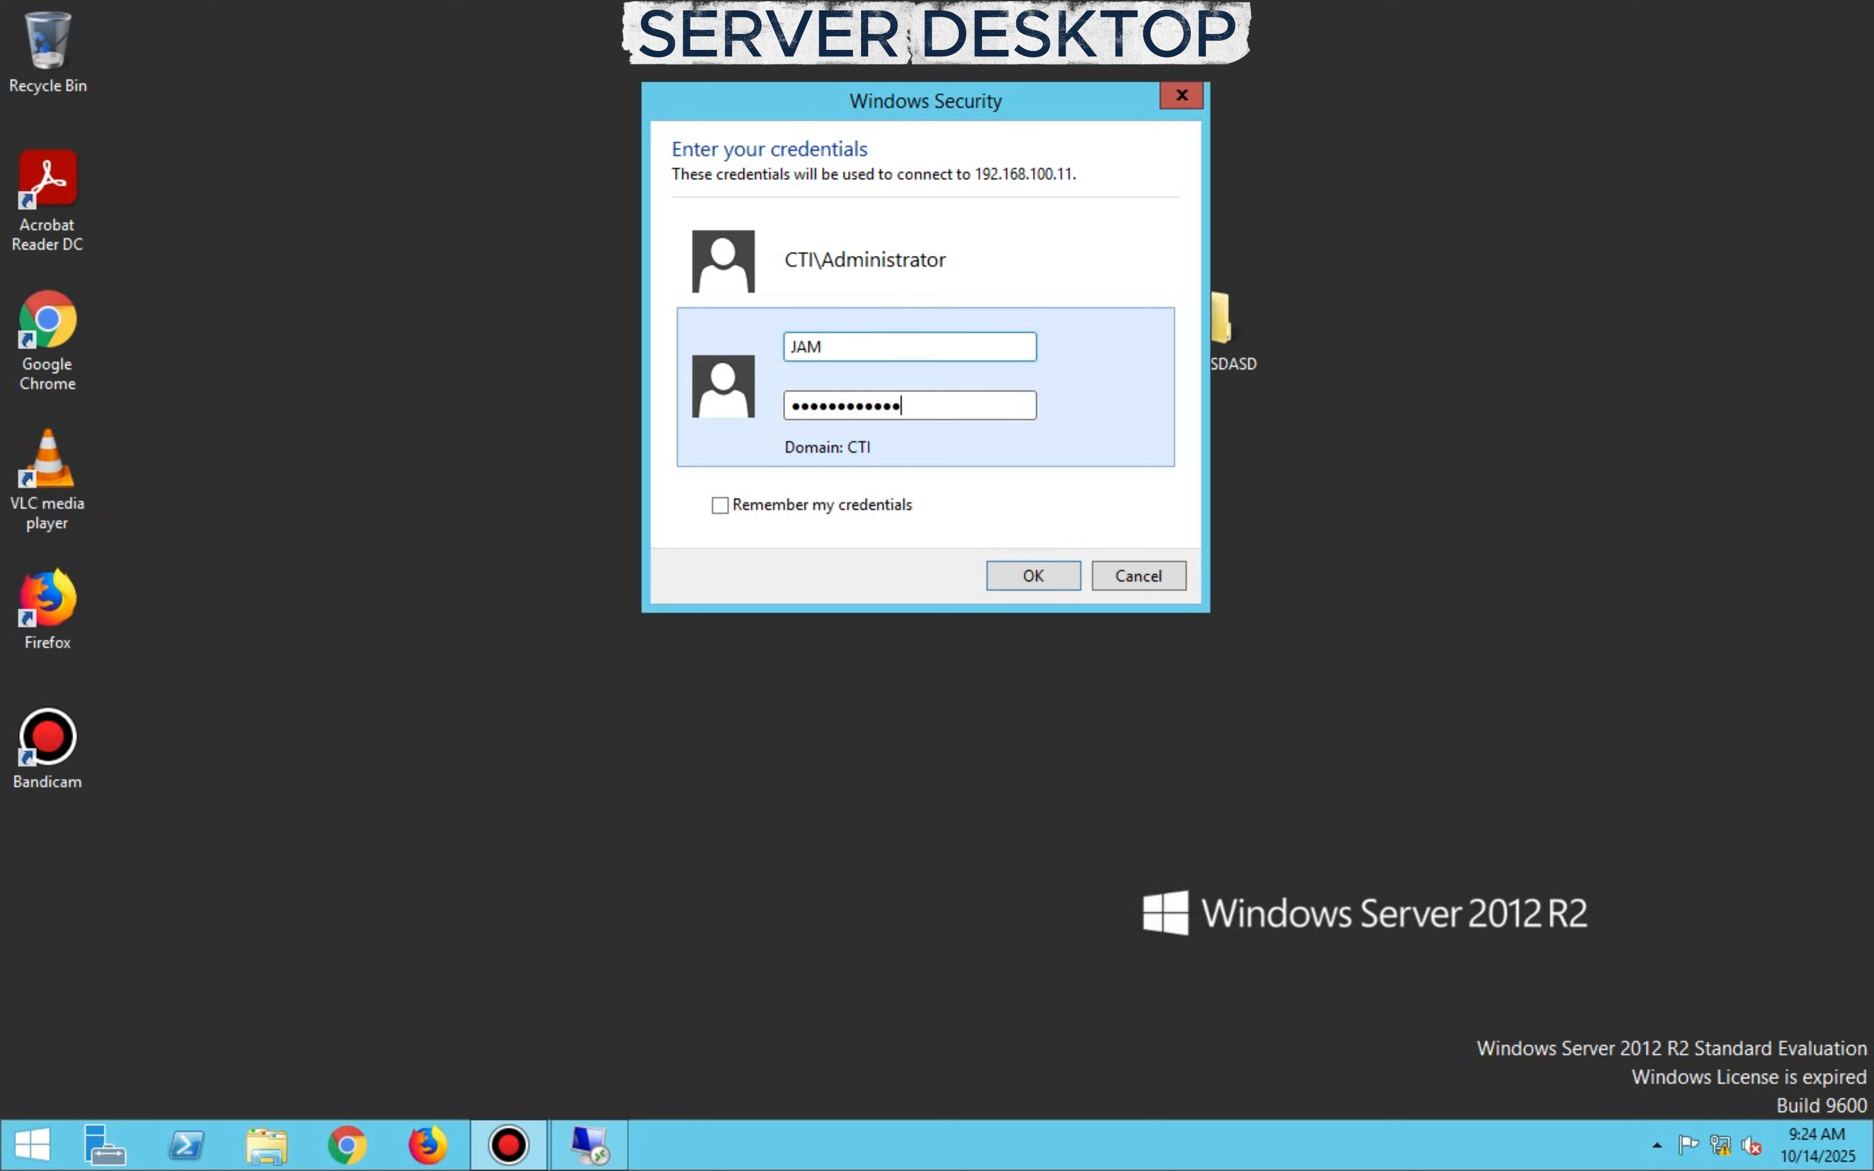
left_click(722, 509)
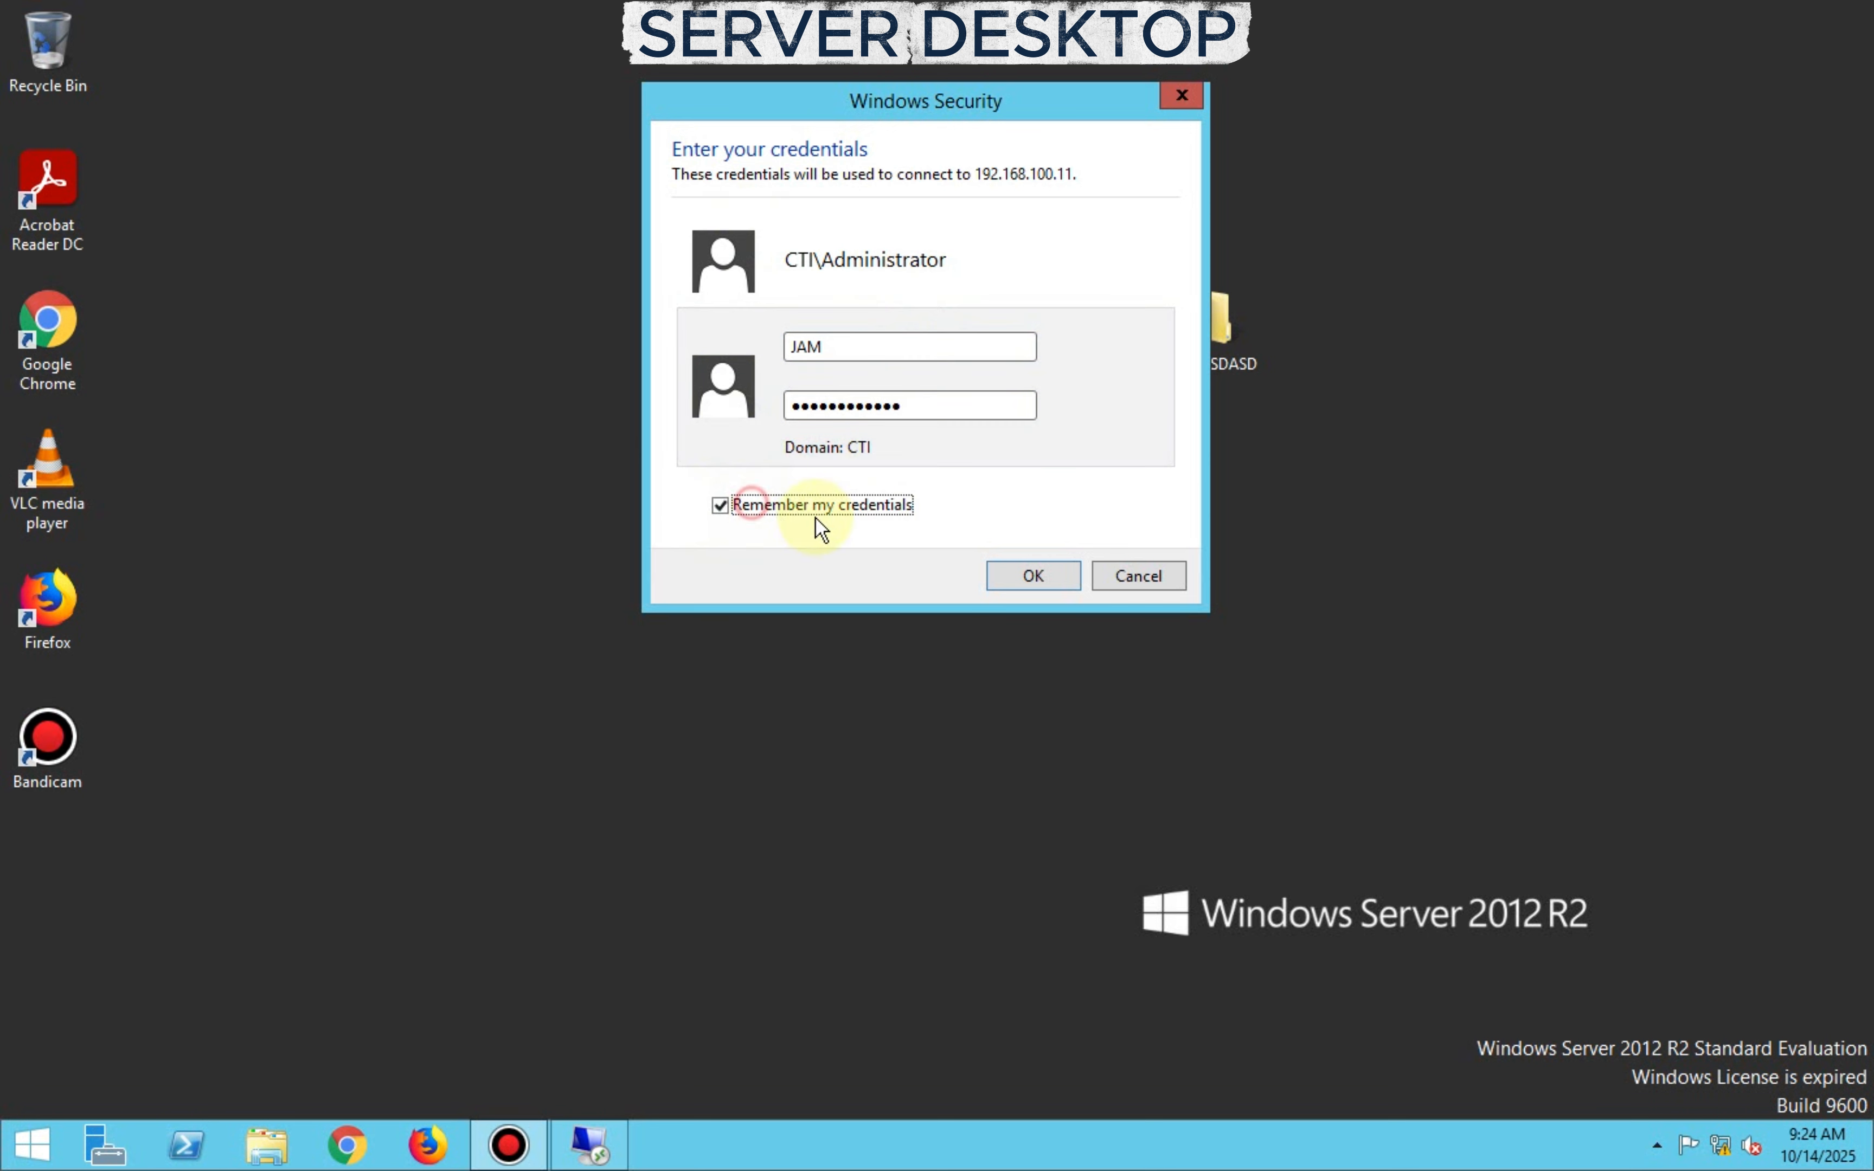
left_click(1024, 573)
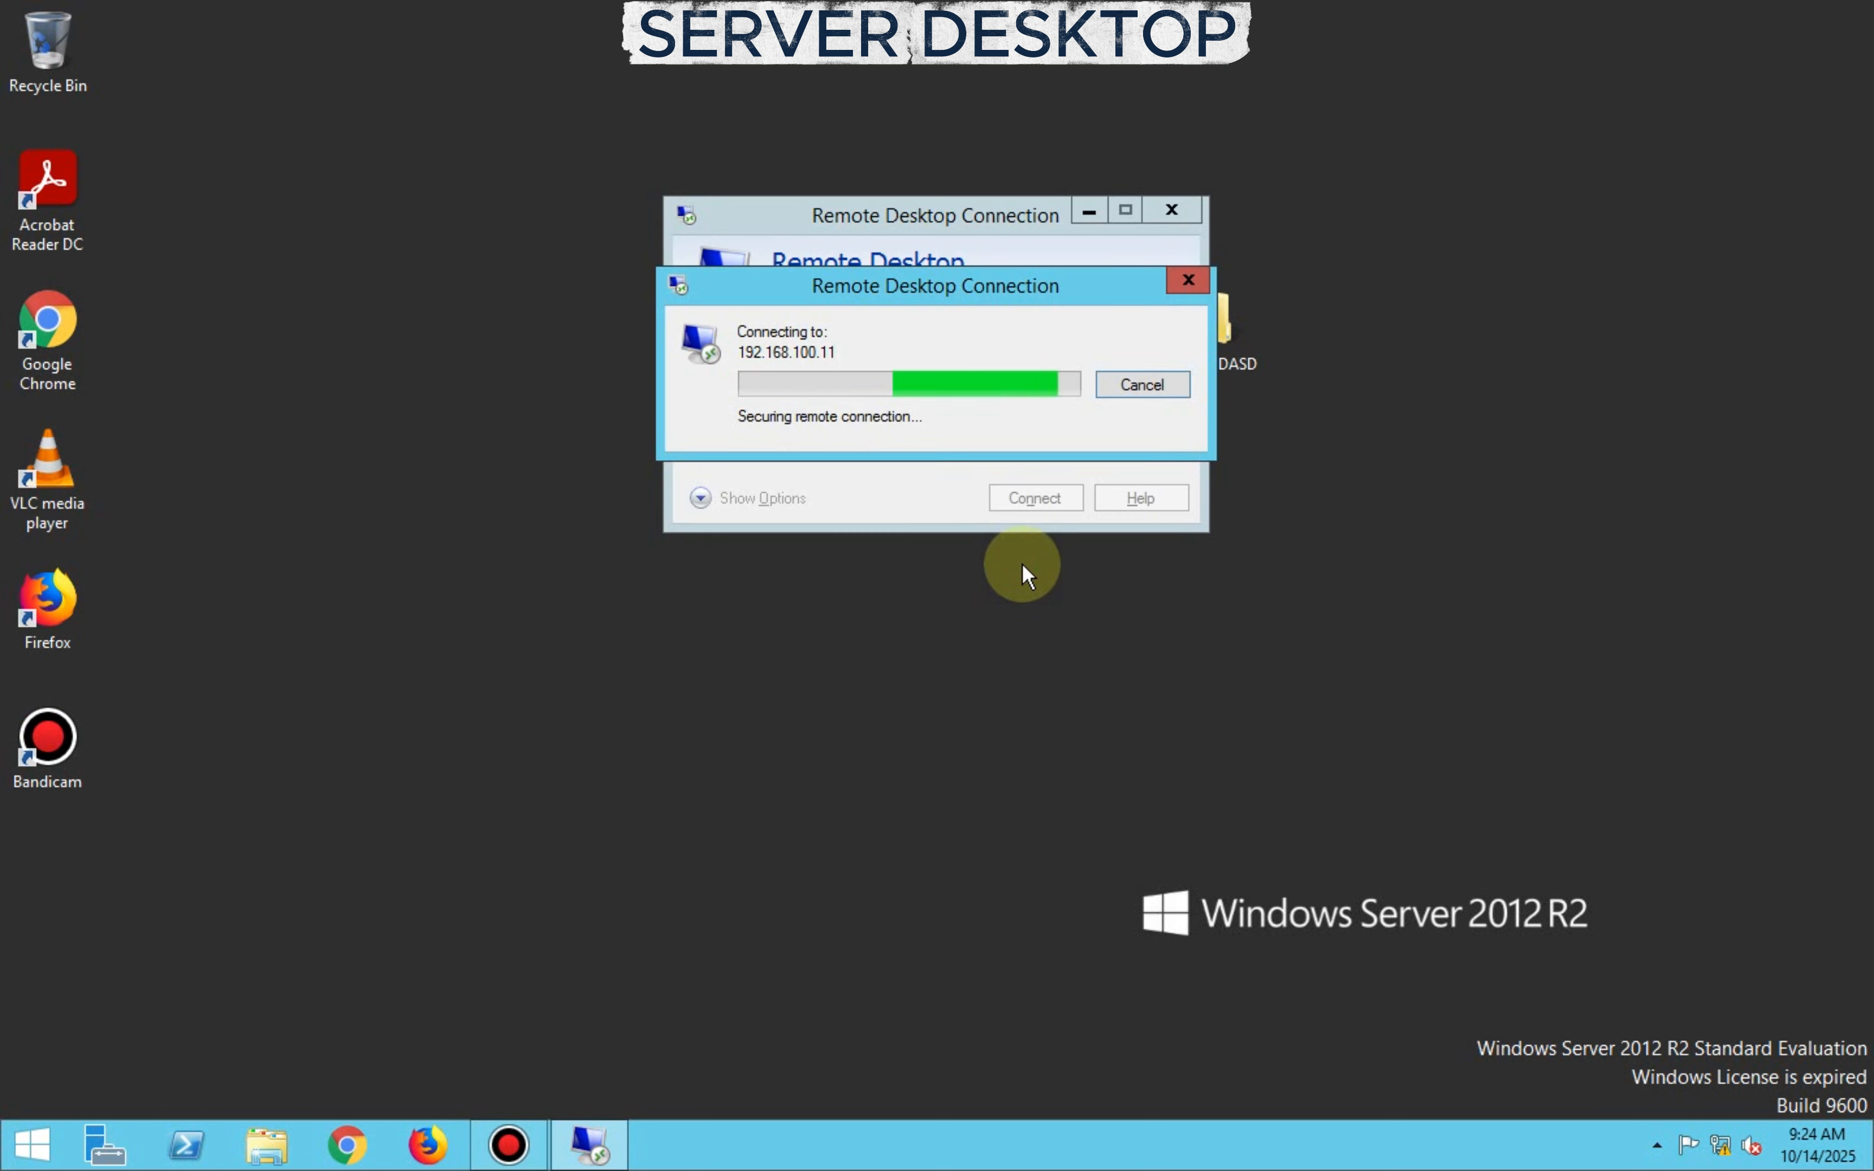
left_click(511, 1145)
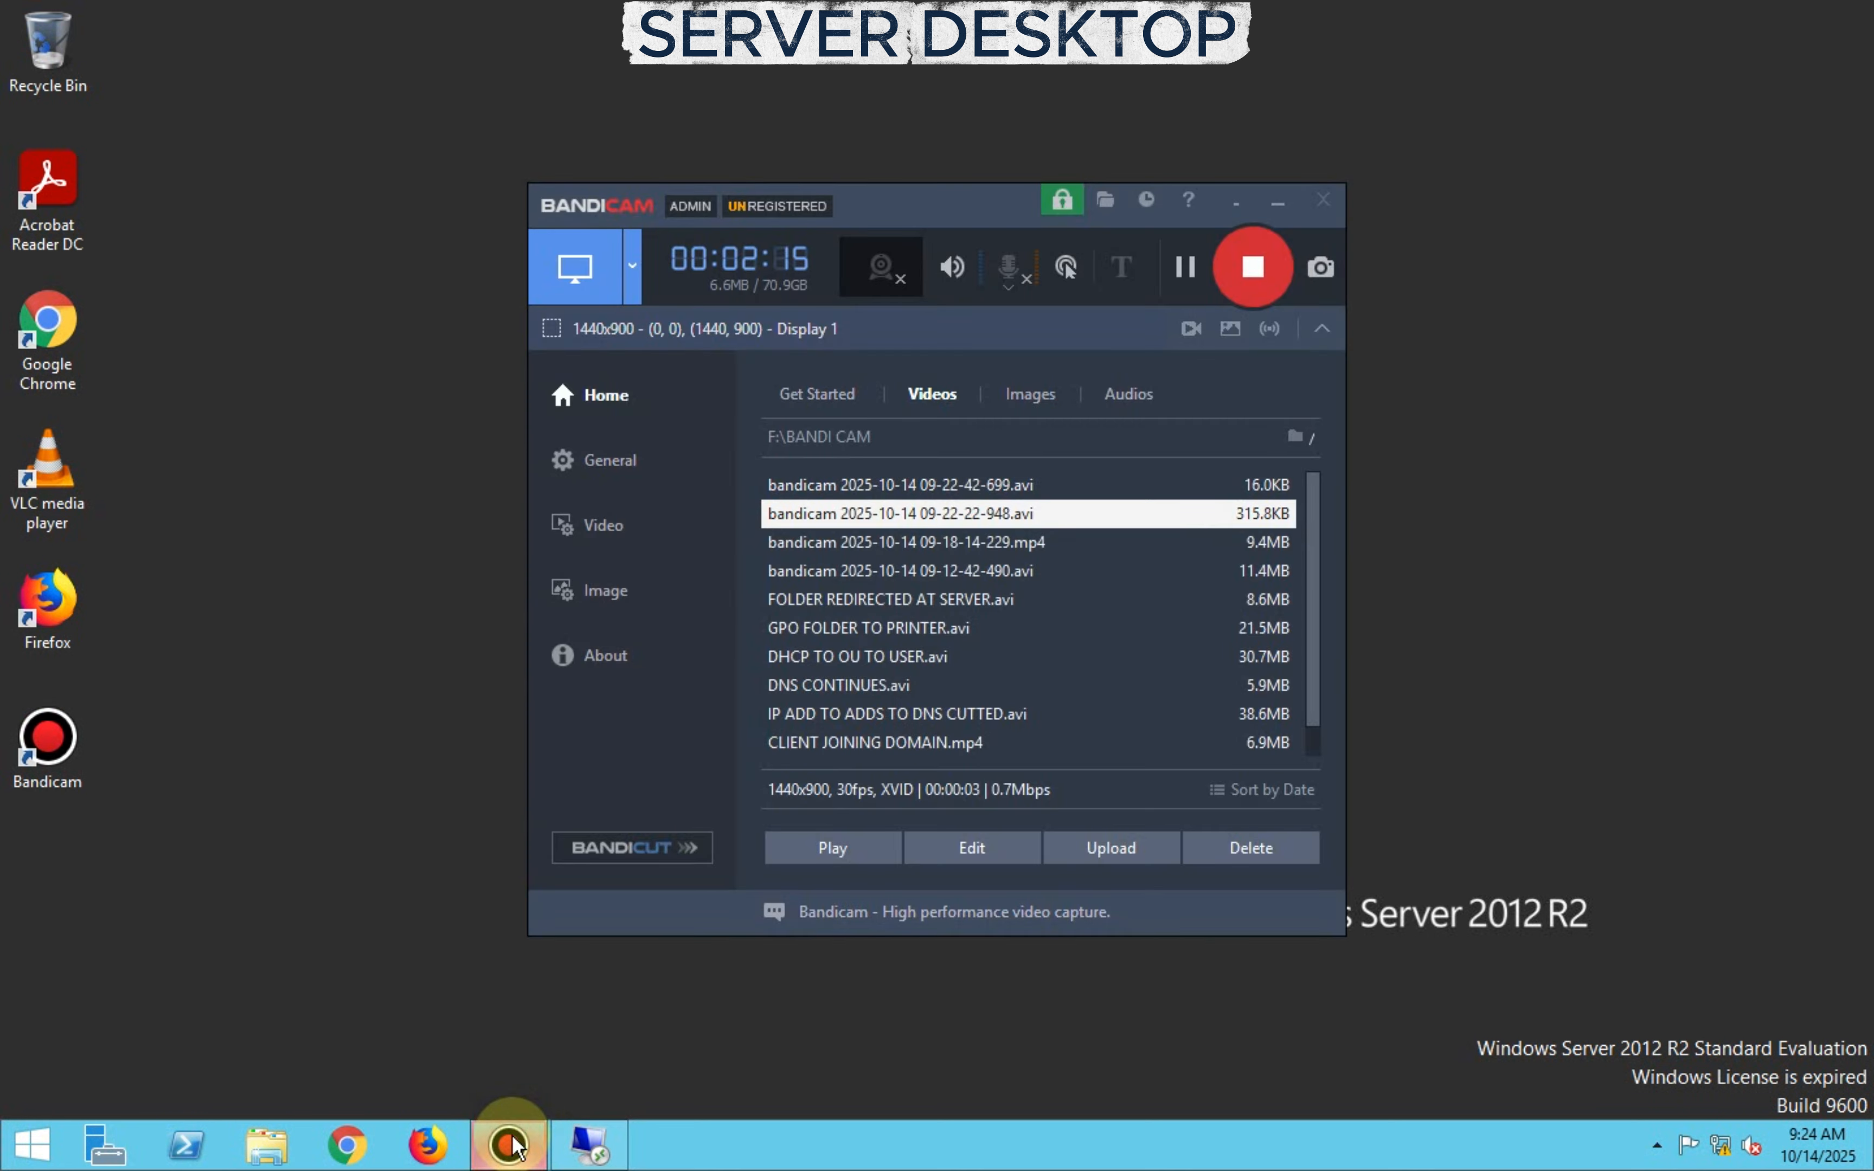
left_click(513, 1145)
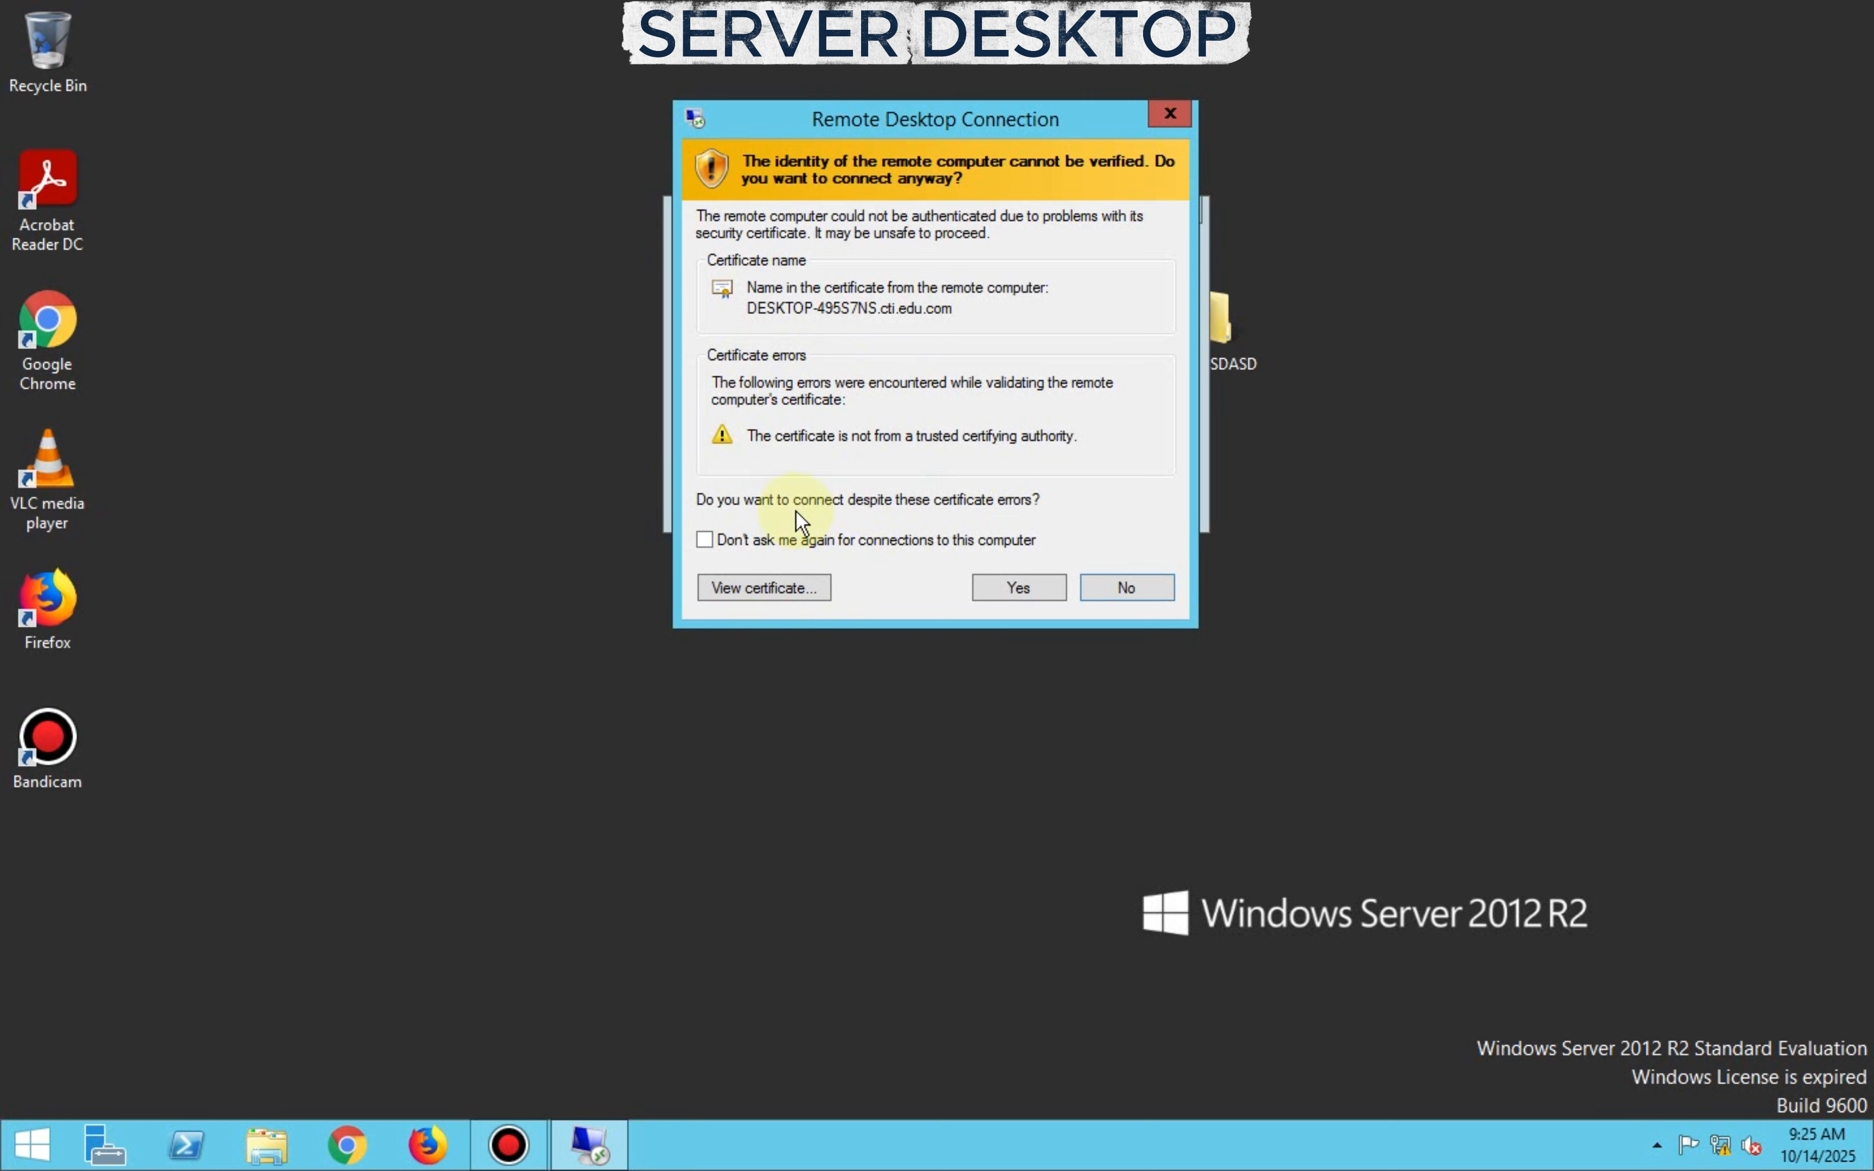
Accept the remote computer's certificate despite its errors and turn off this prompt for future connections to the computer
left_click(907, 543)
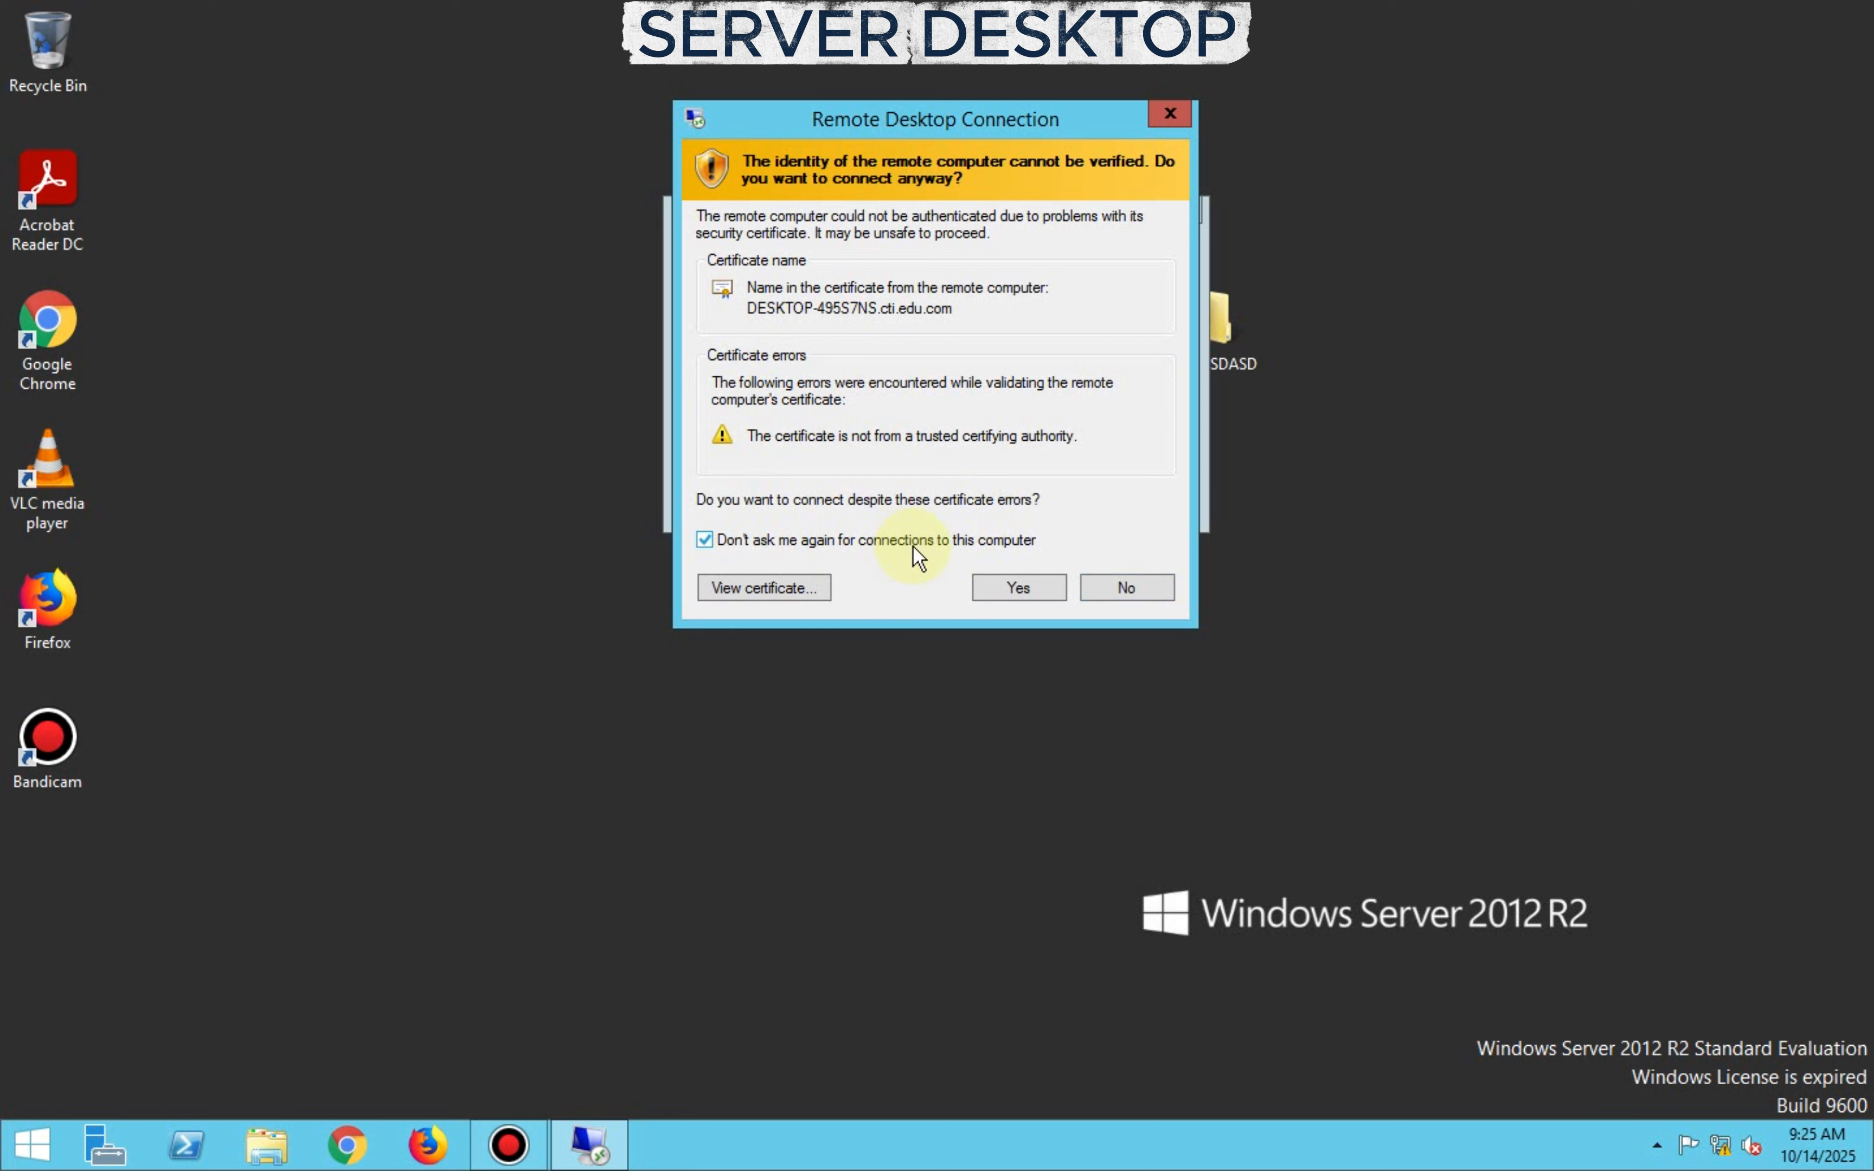
left_click(1023, 589)
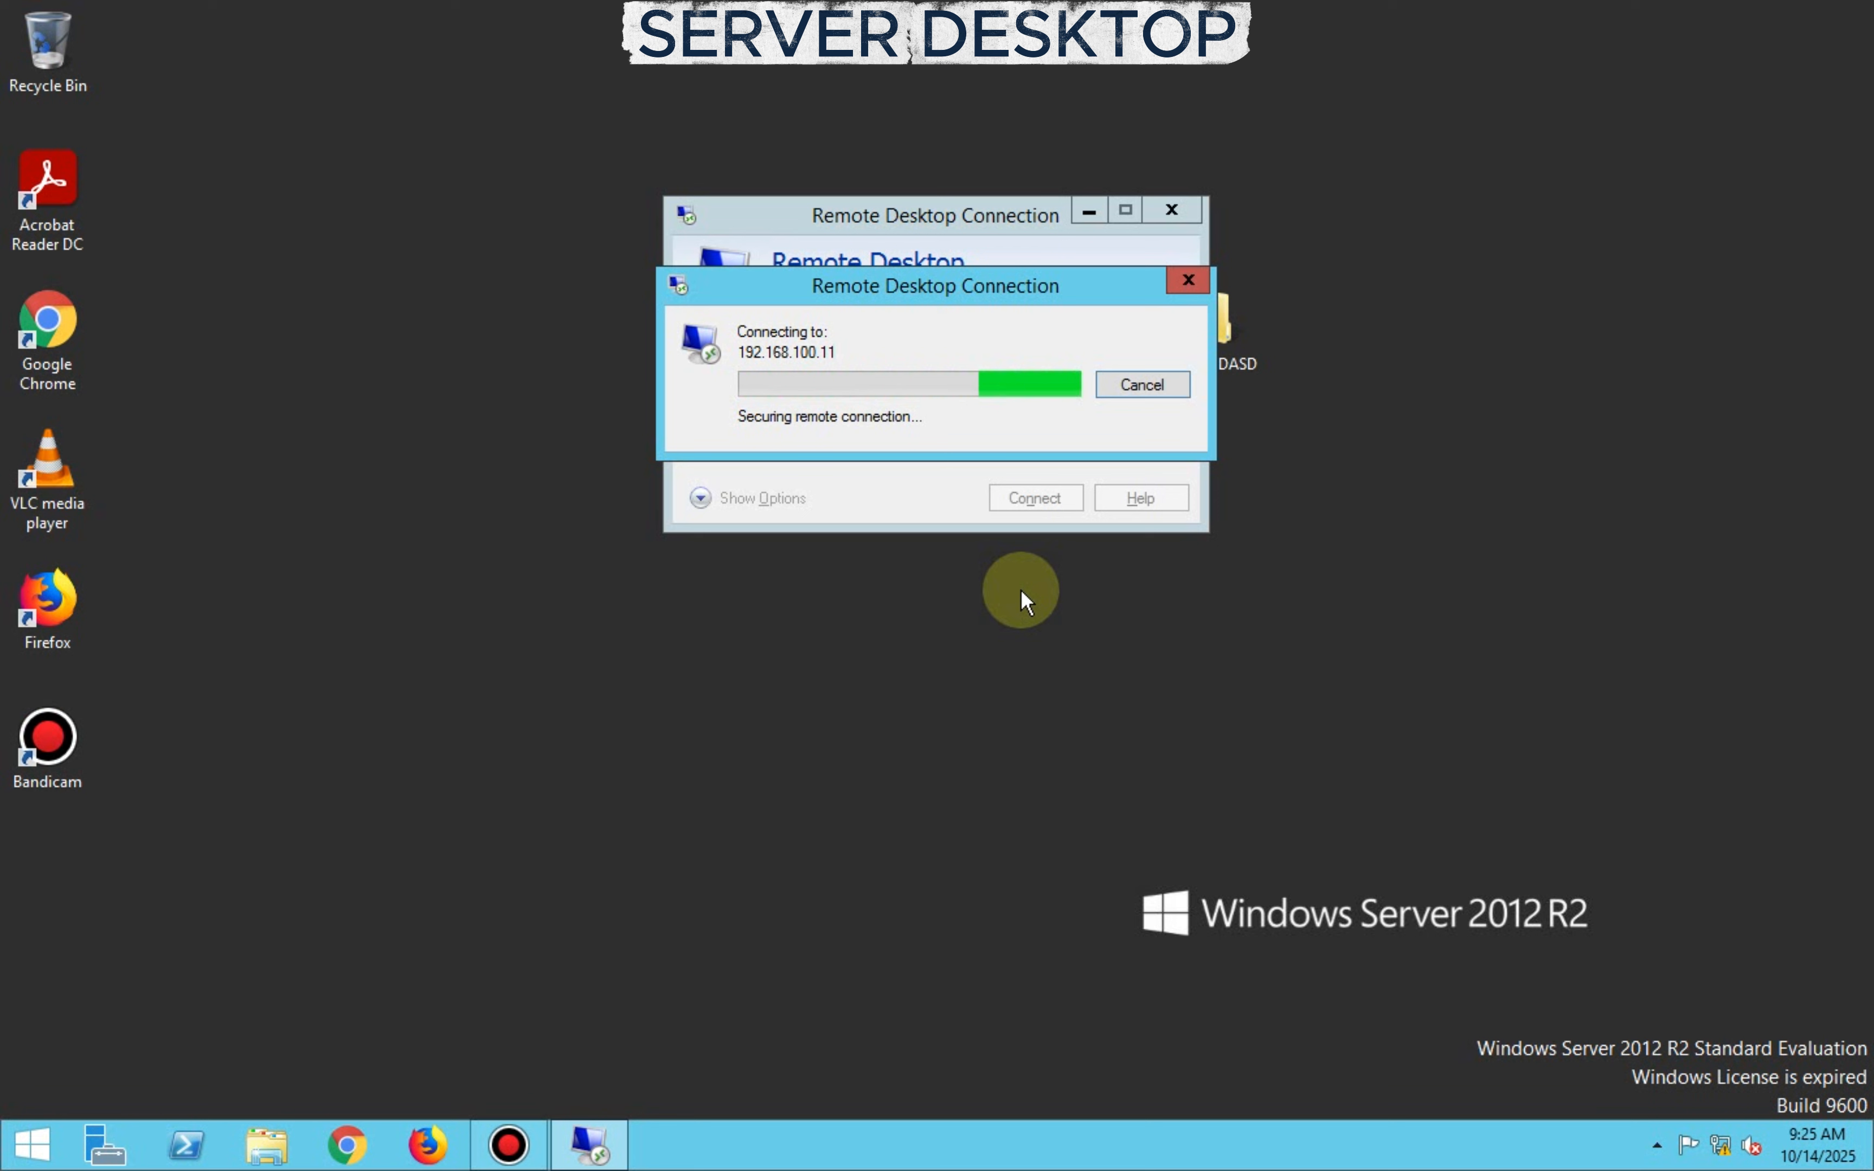
right_click(979, 596)
left_click(1020, 666)
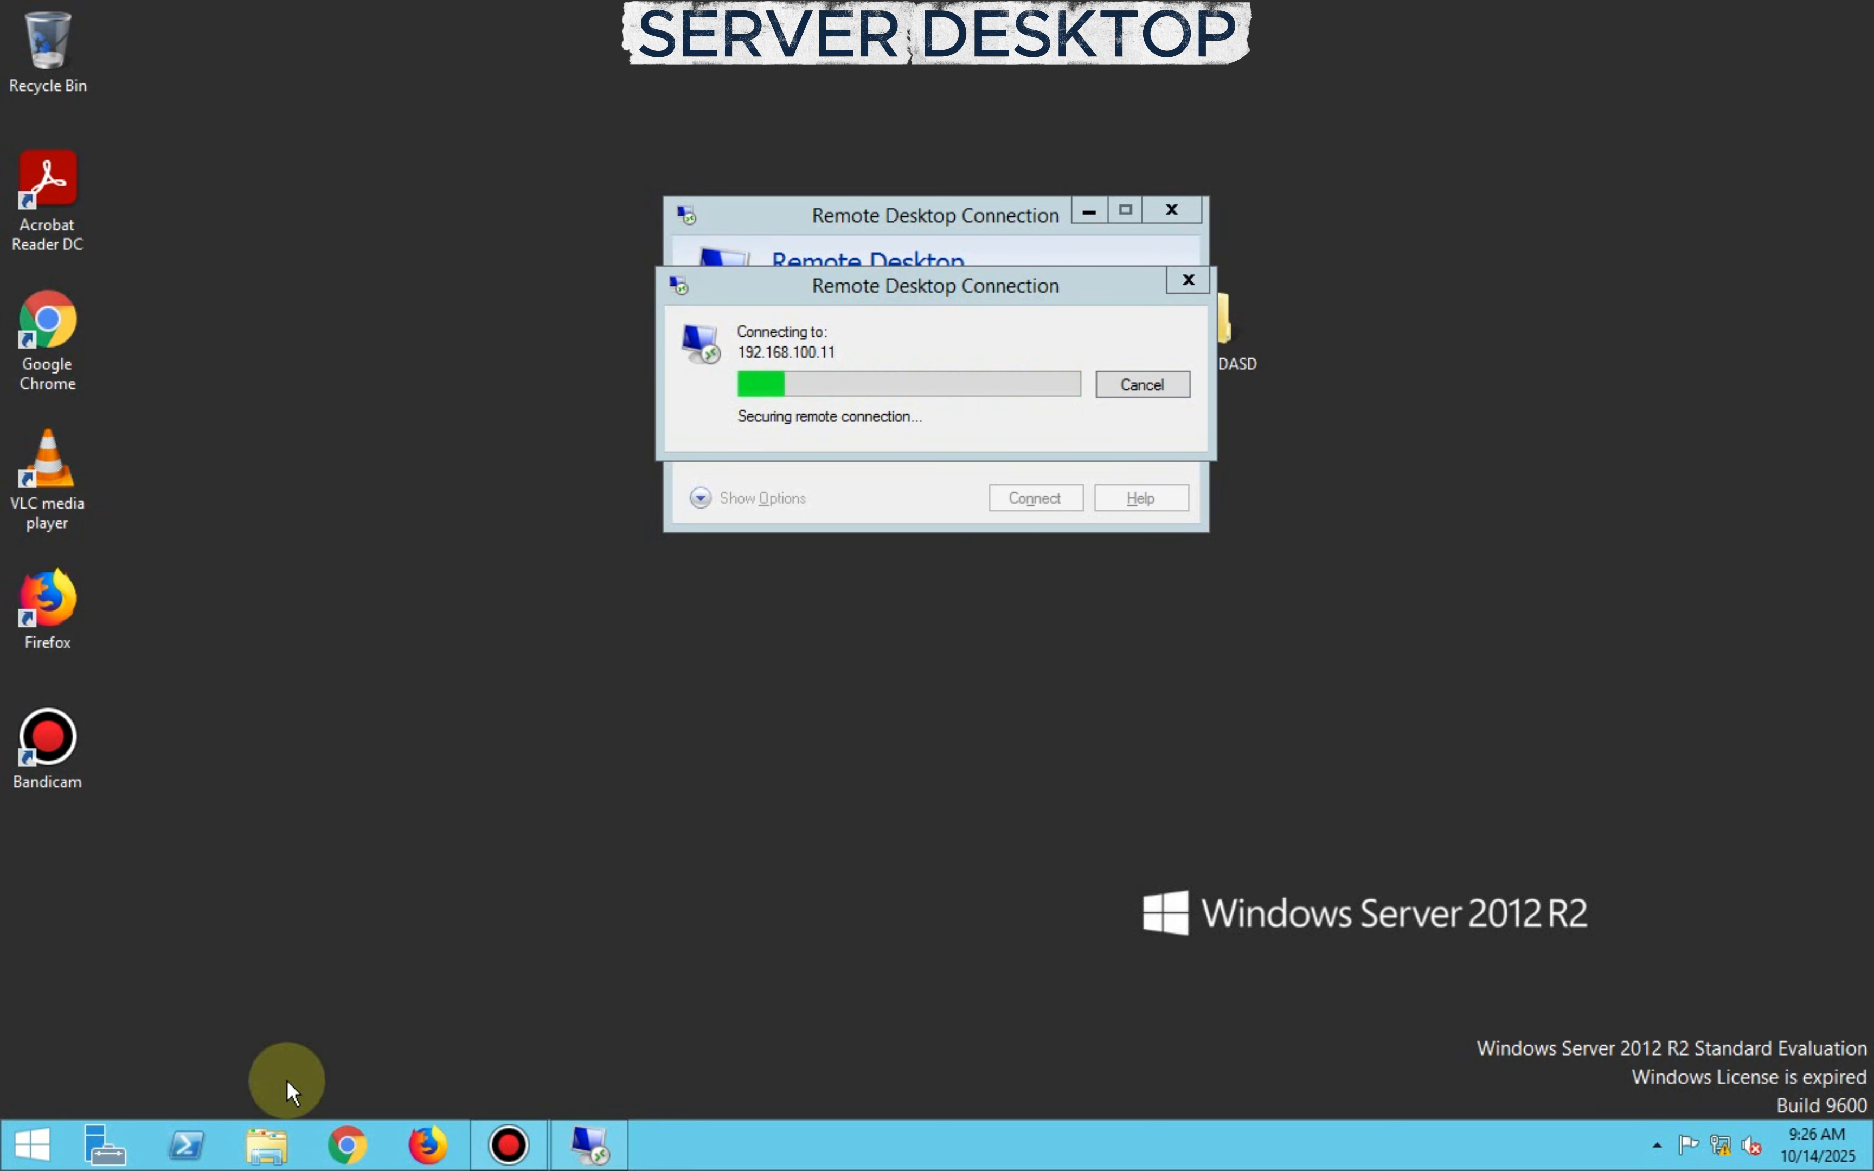
right_click(1385, 252)
left_click(1459, 319)
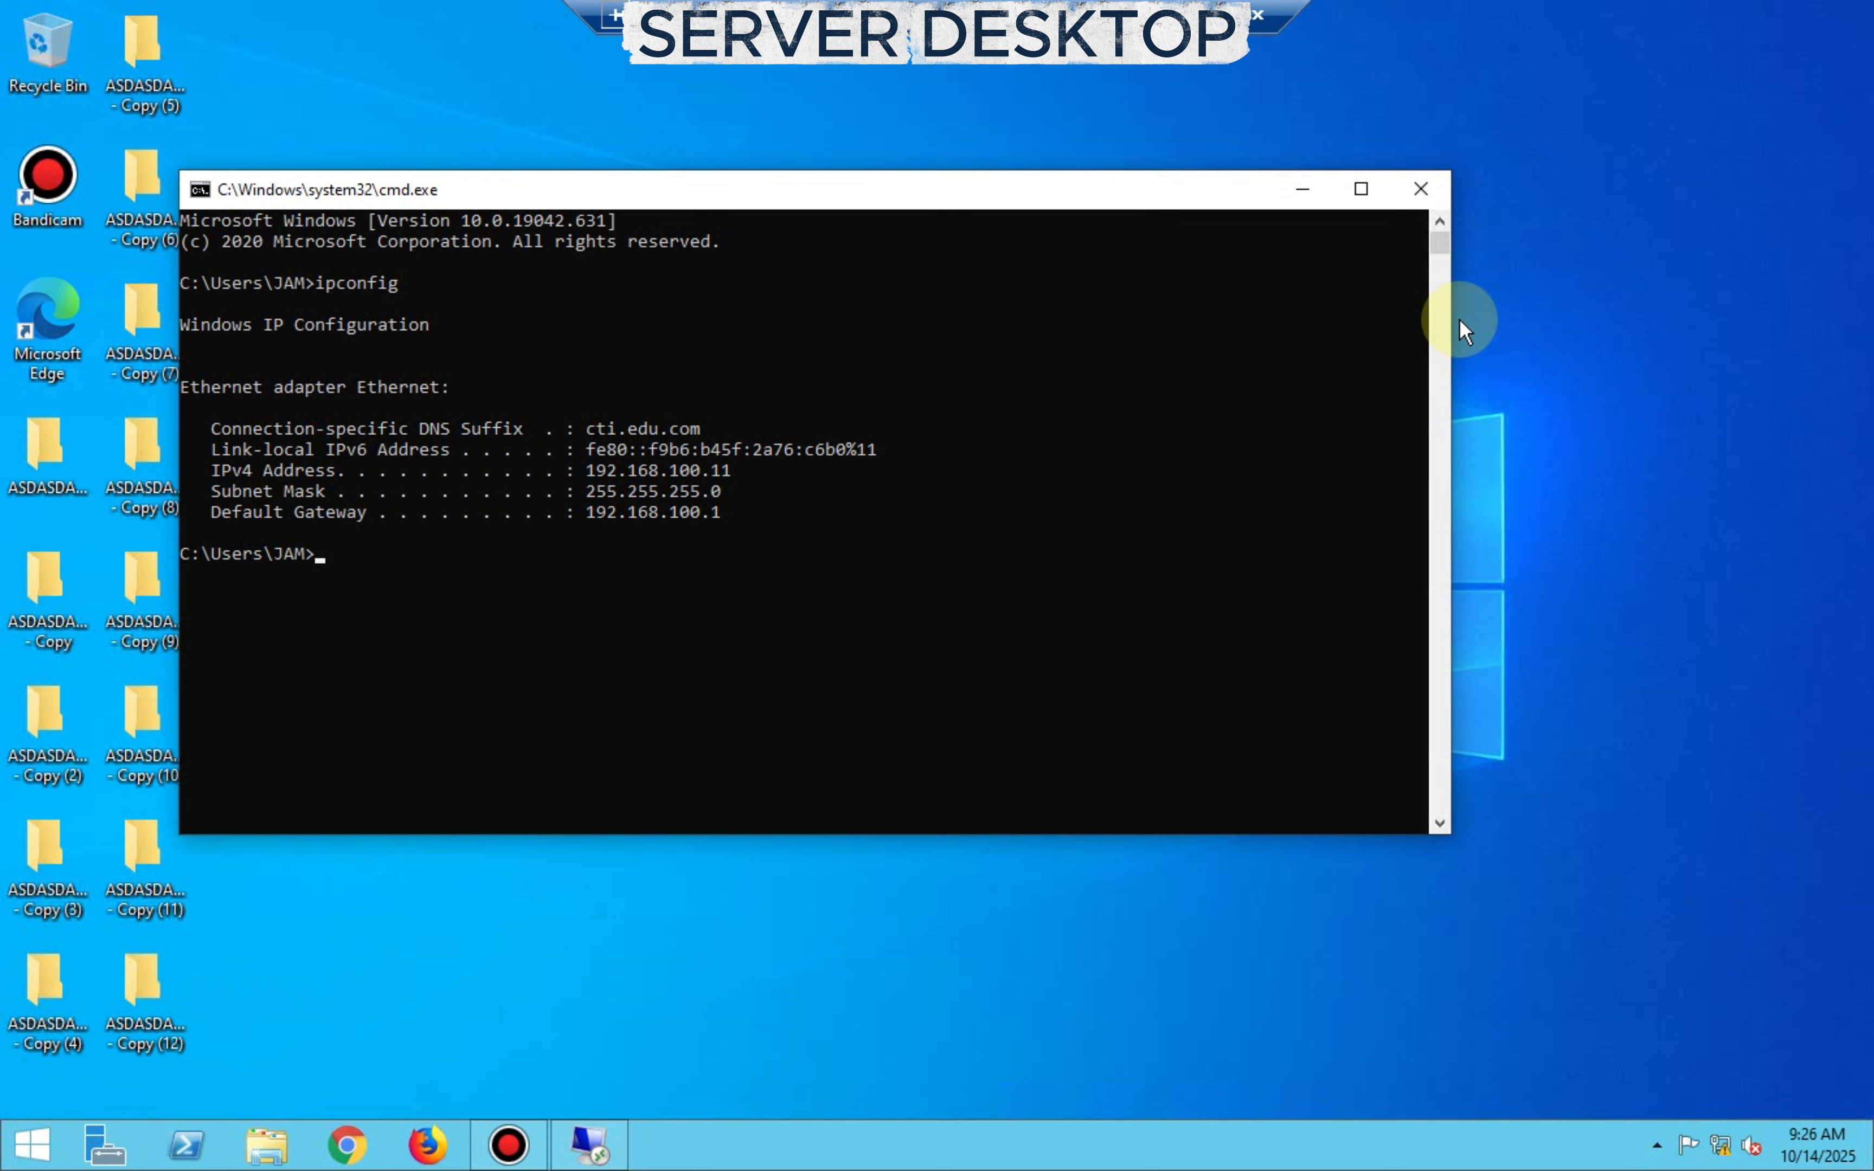
Run ipconfig in the remote computer's Command Prompt to check its IP configuration, and exit the prompt
left_click(1145, 490)
type("ipoo")
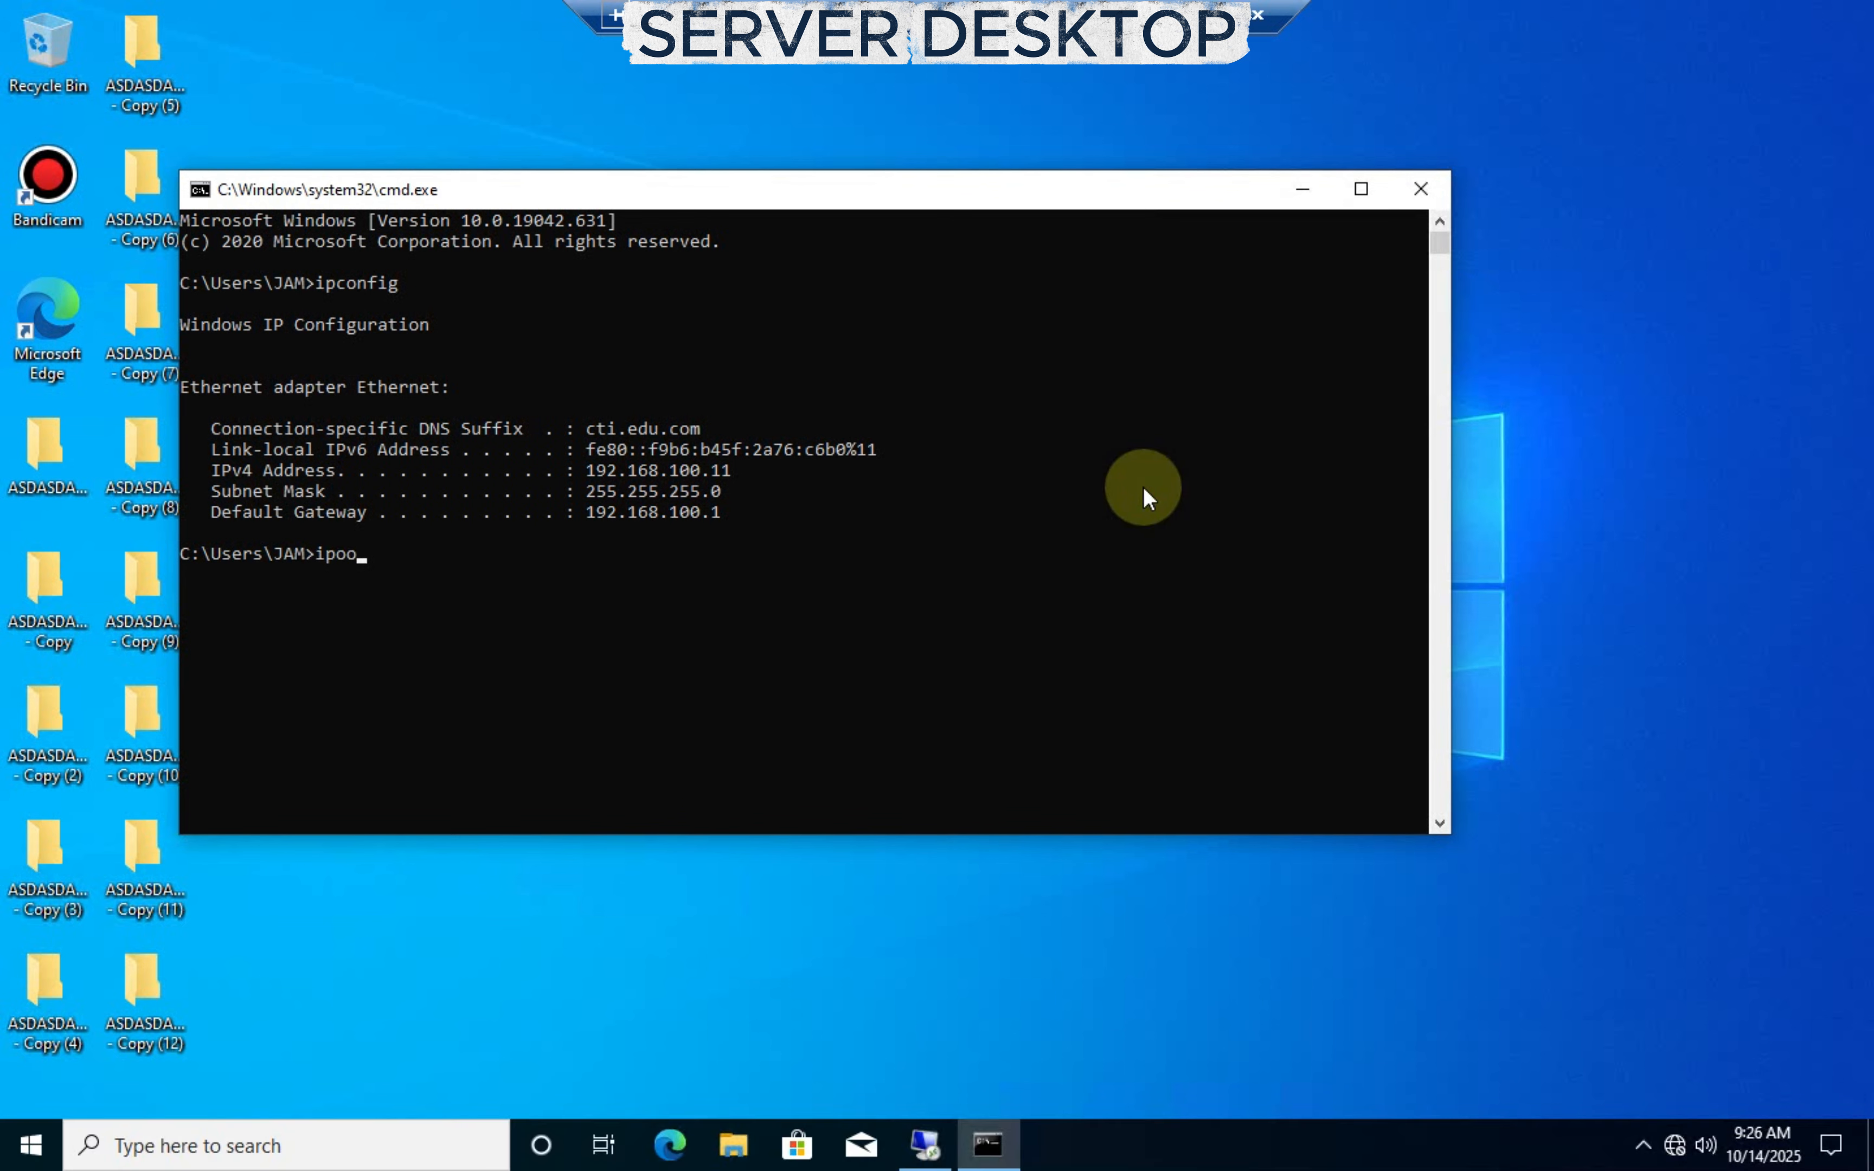
key("BackSpace")
key("BackSpace")
type("config")
key("Return")
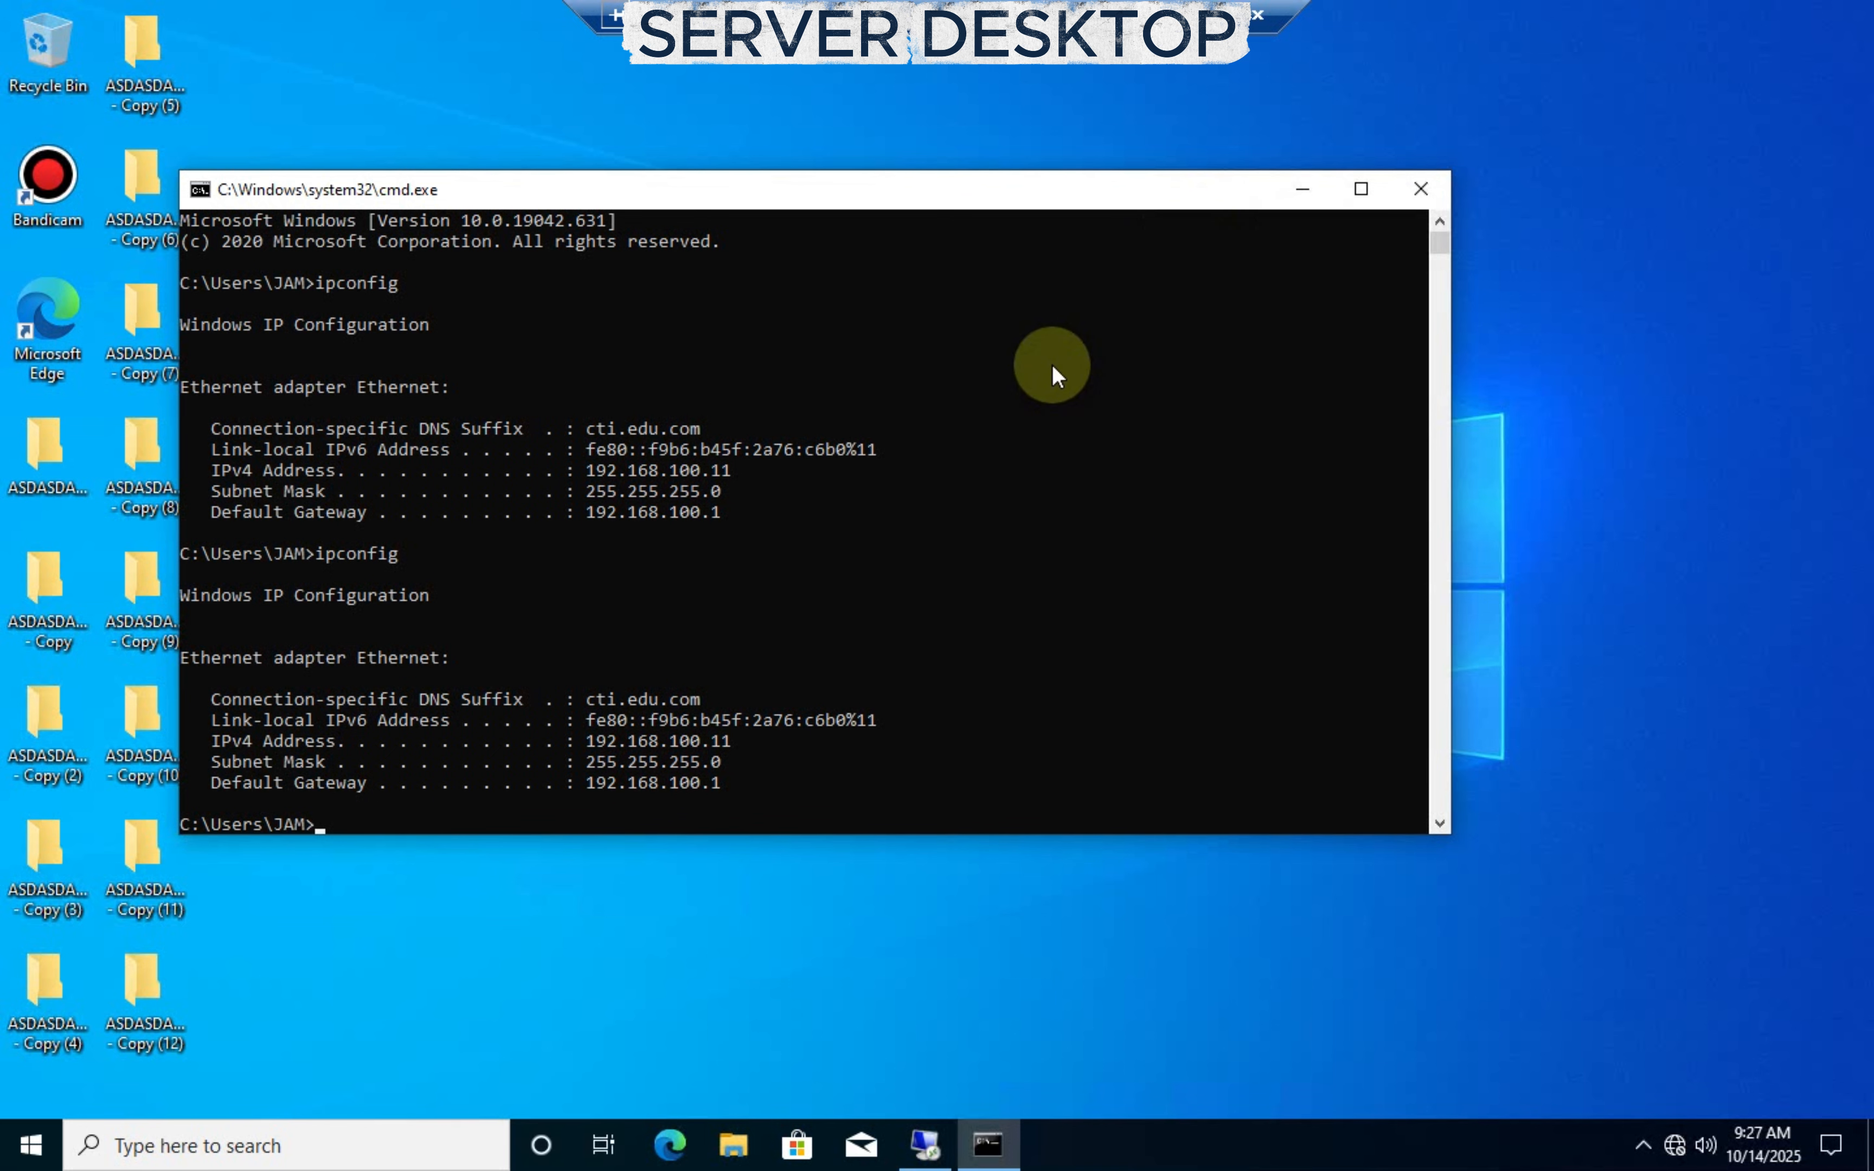
type("exit")
key("Return")
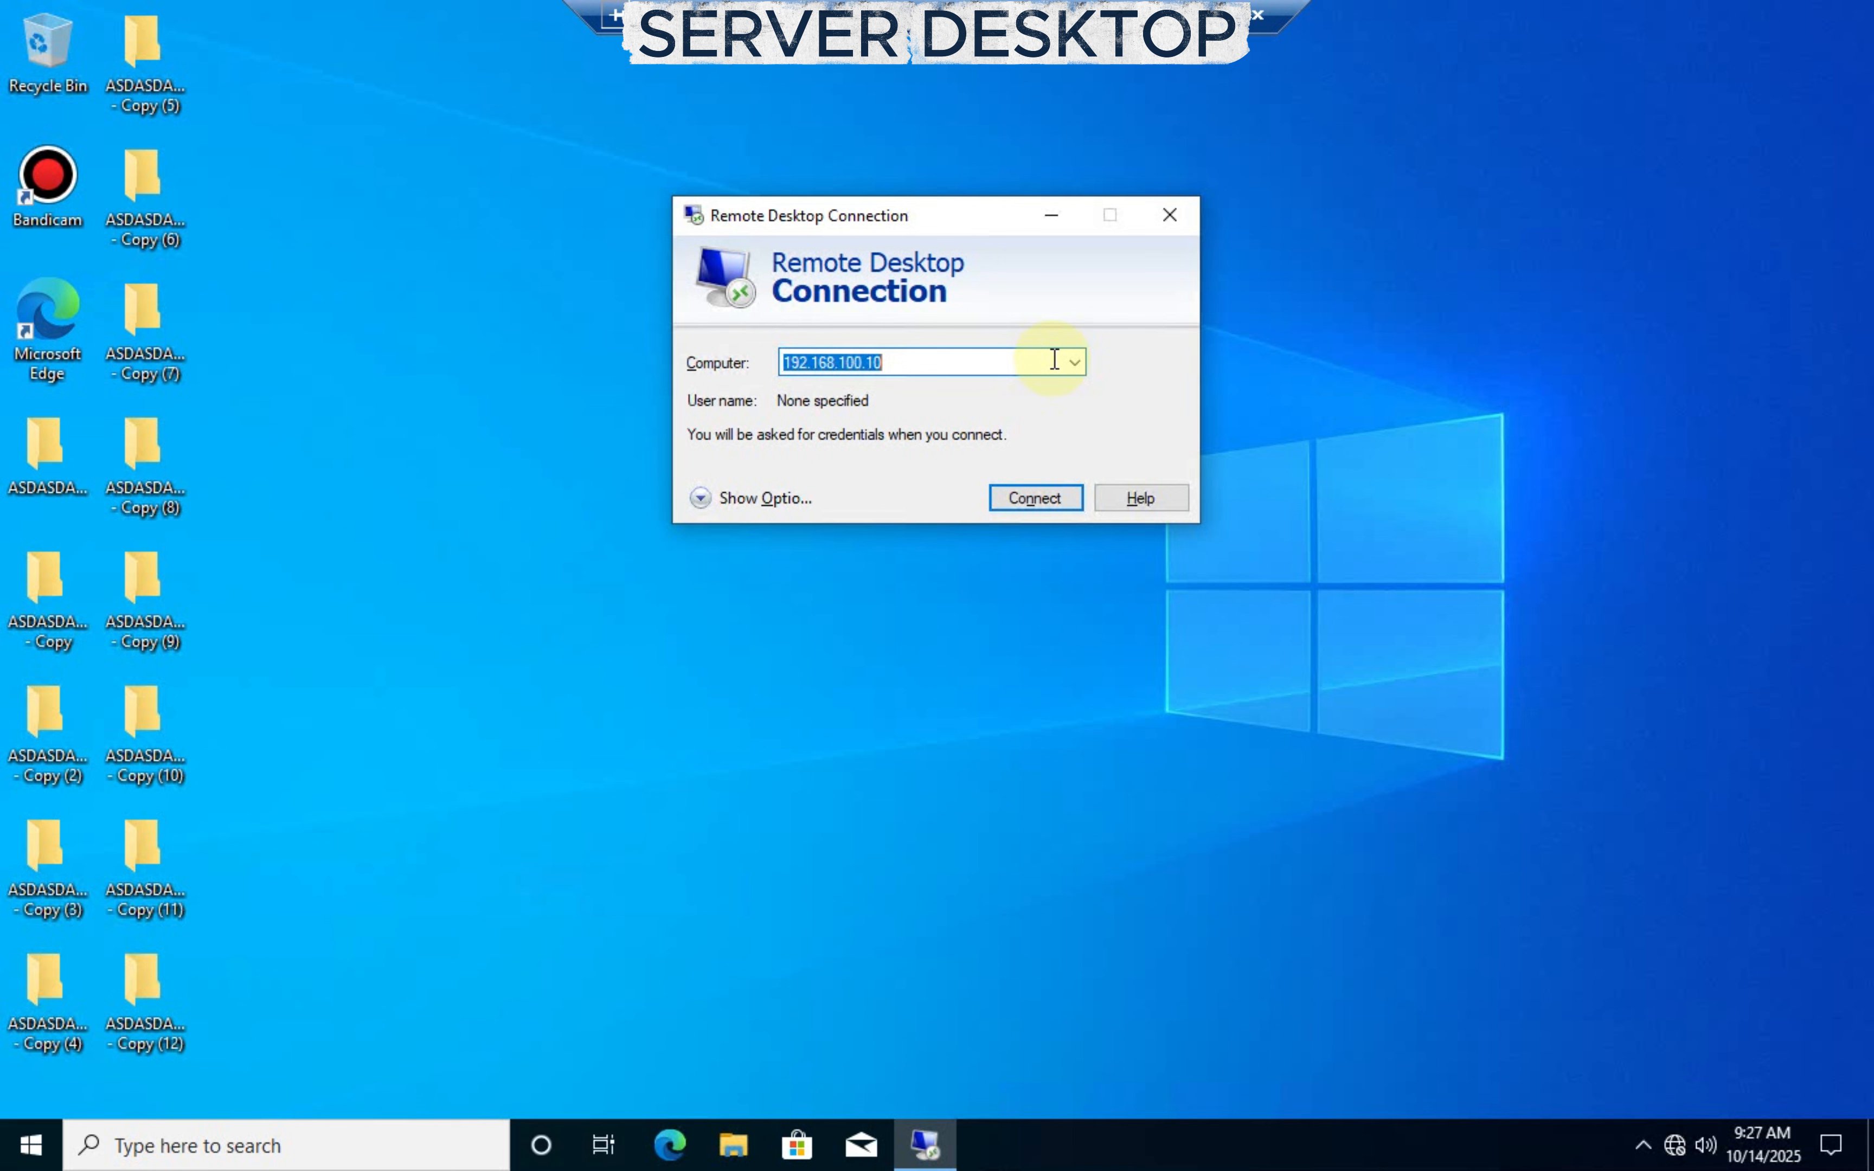
Disconnect the remote session and turn off the disconnection message for future sessions
left_click(1264, 17)
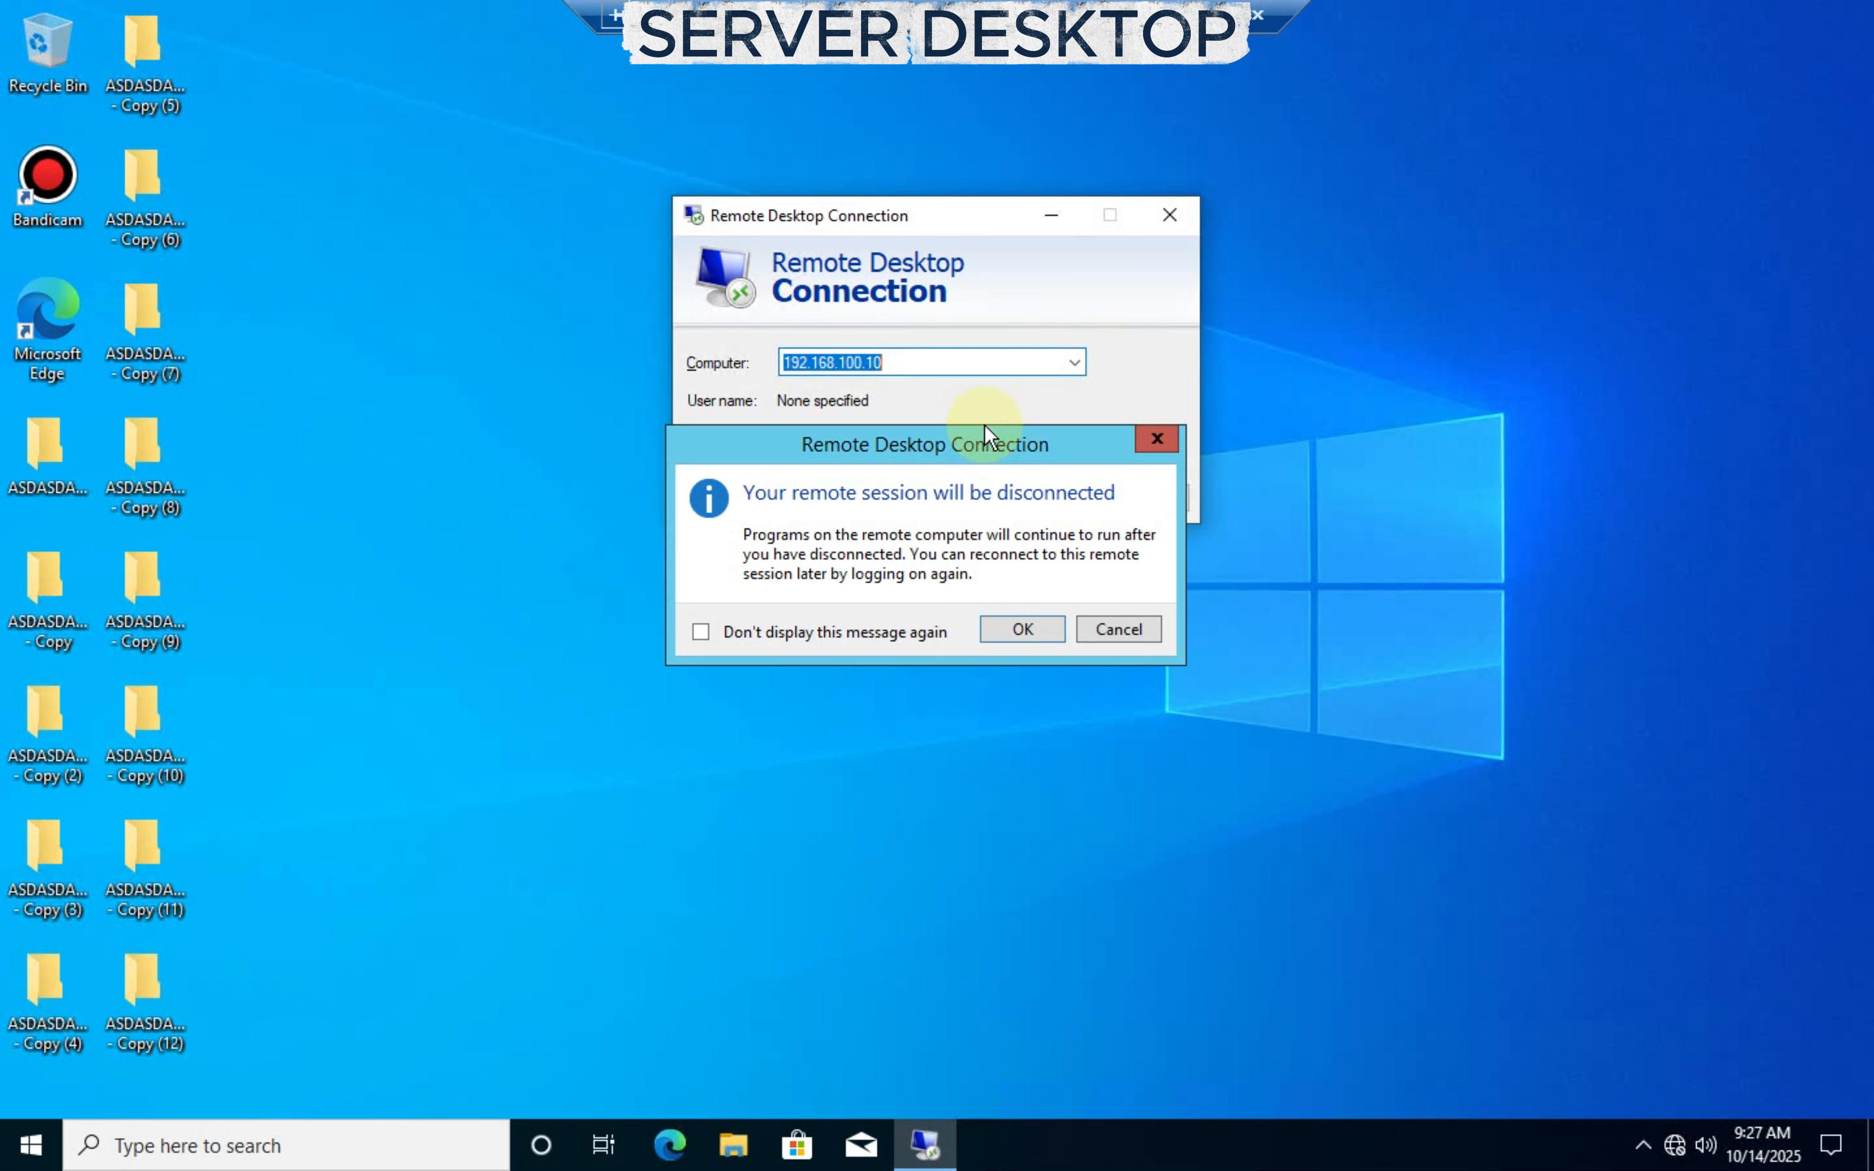
left_click(774, 632)
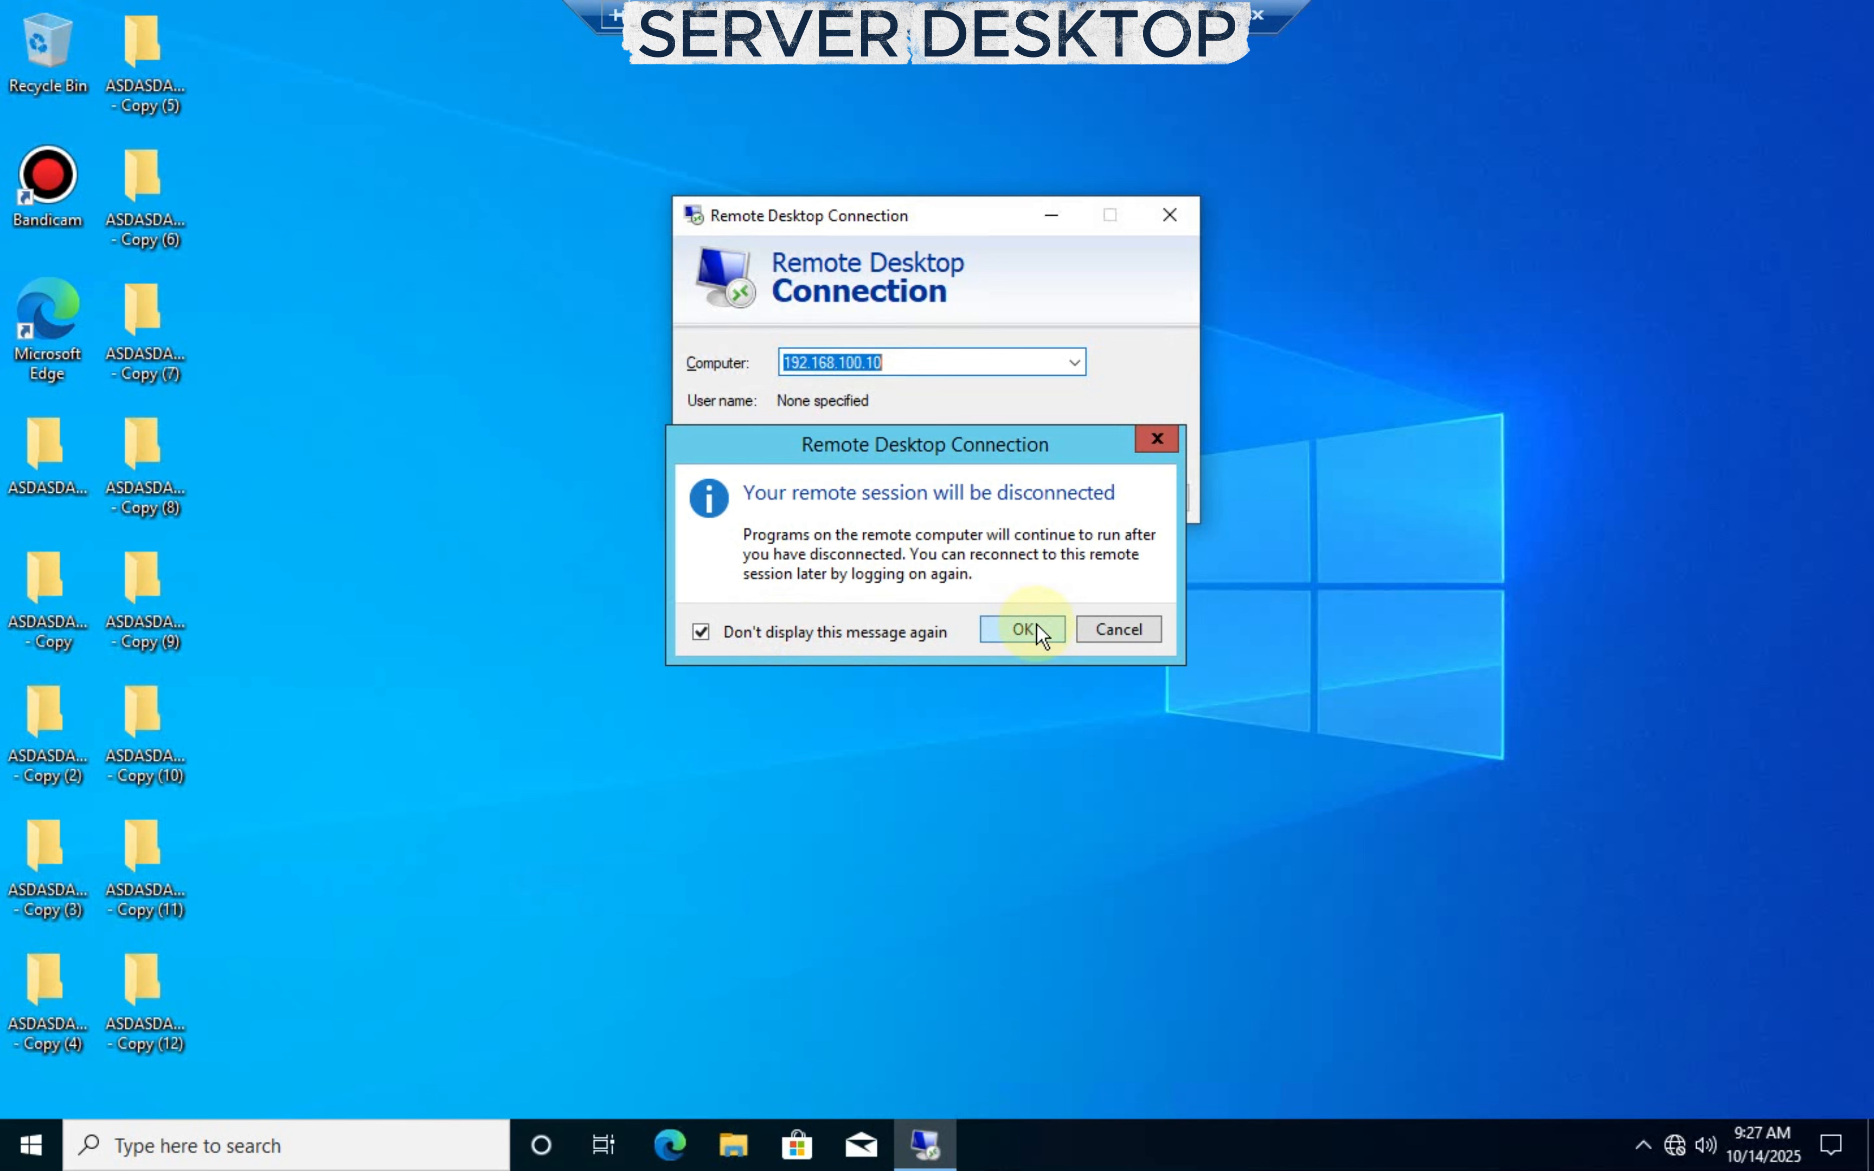
left_click(1024, 629)
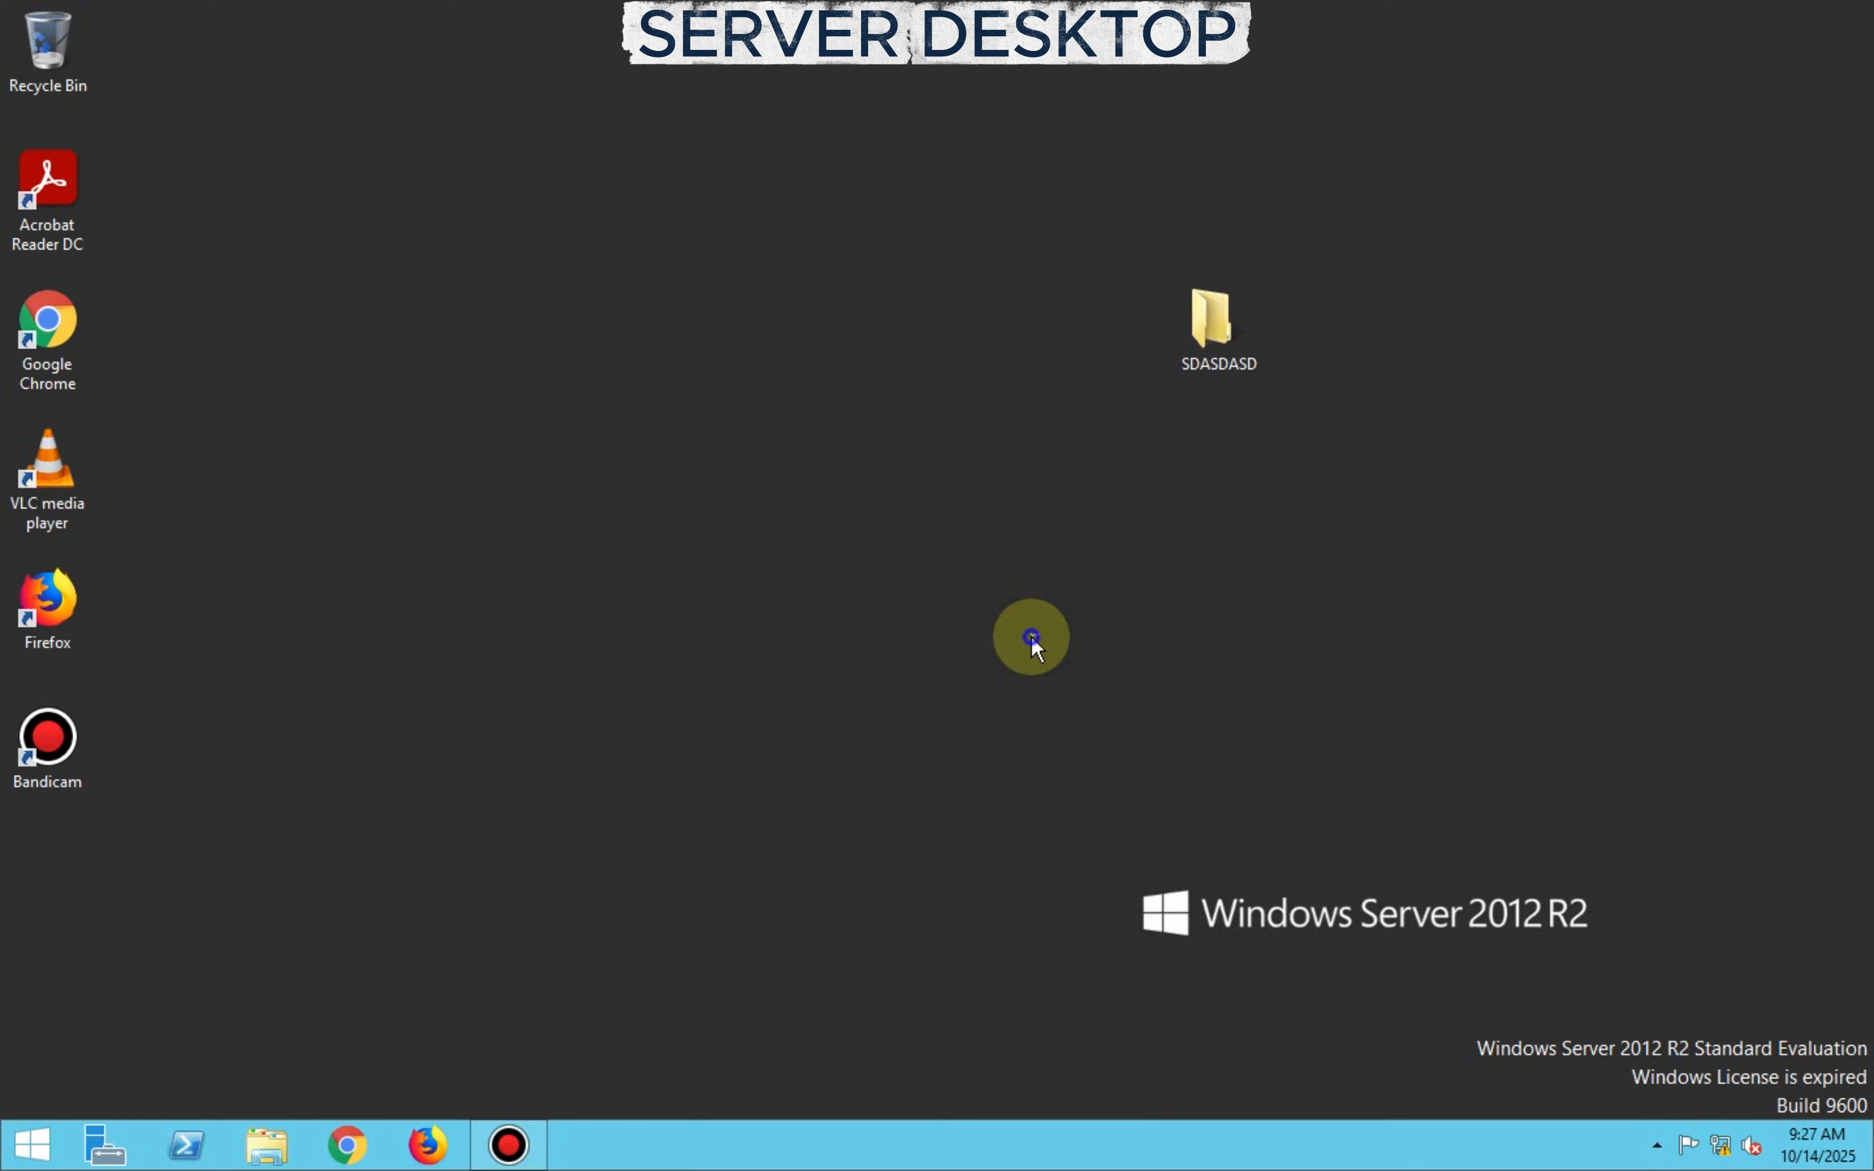
right_click(1030, 636)
left_click(1030, 636)
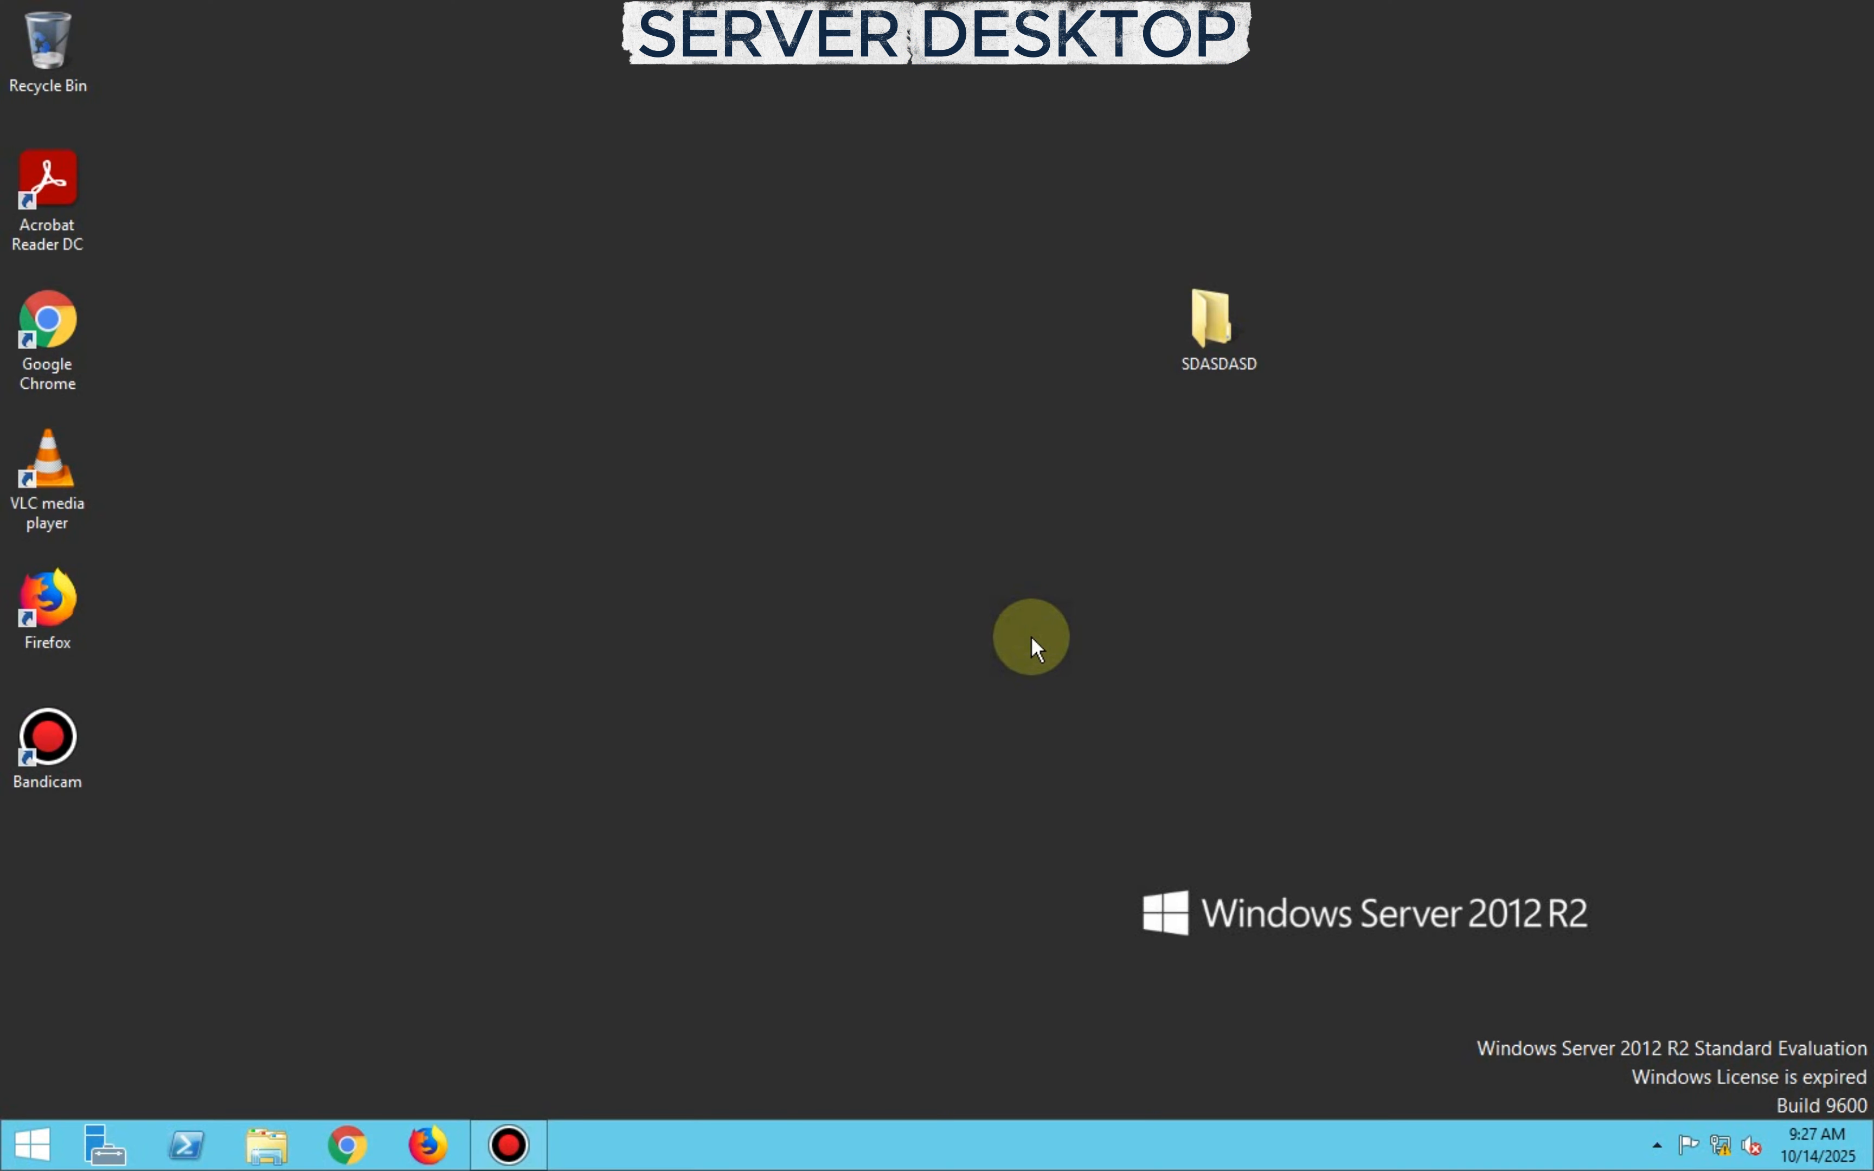